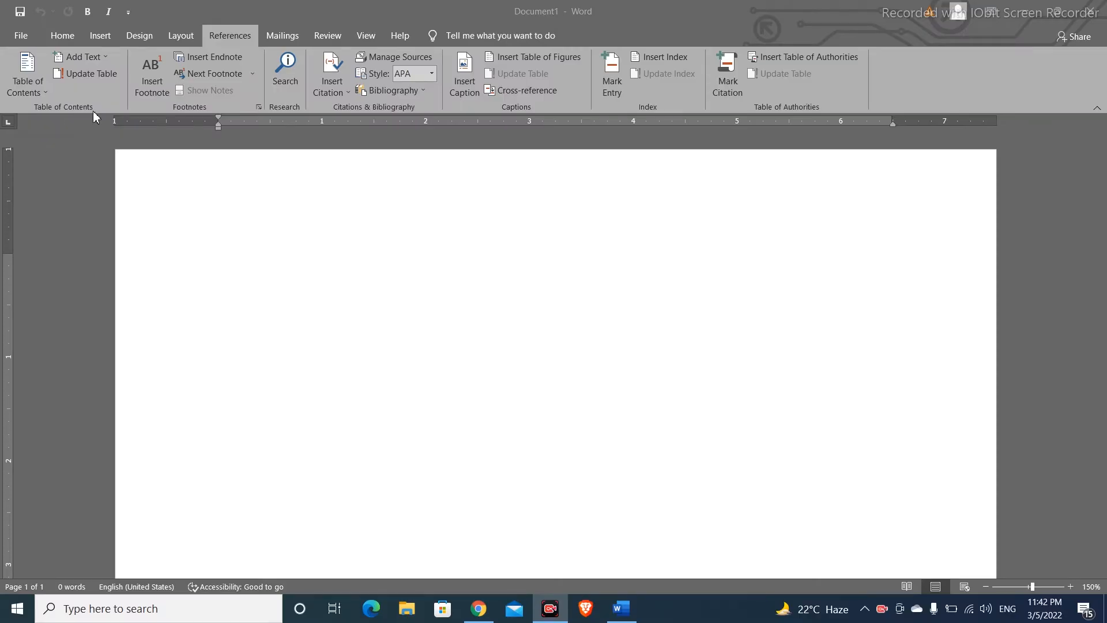
- Fill the blank document with sample text using =rand(51)
click(255, 221)
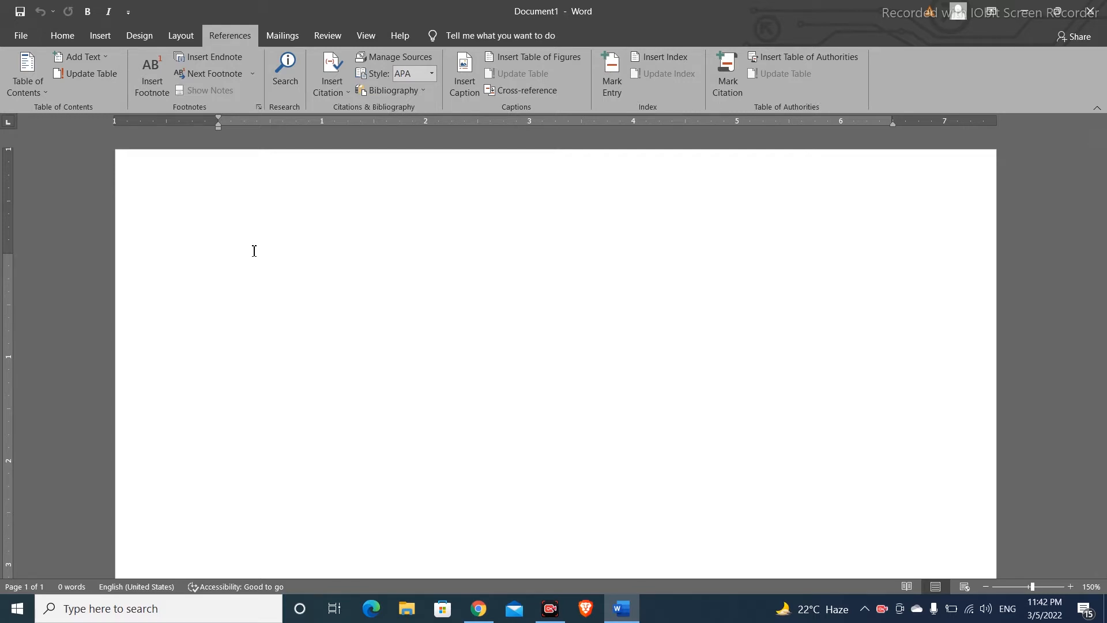
text(=rand()
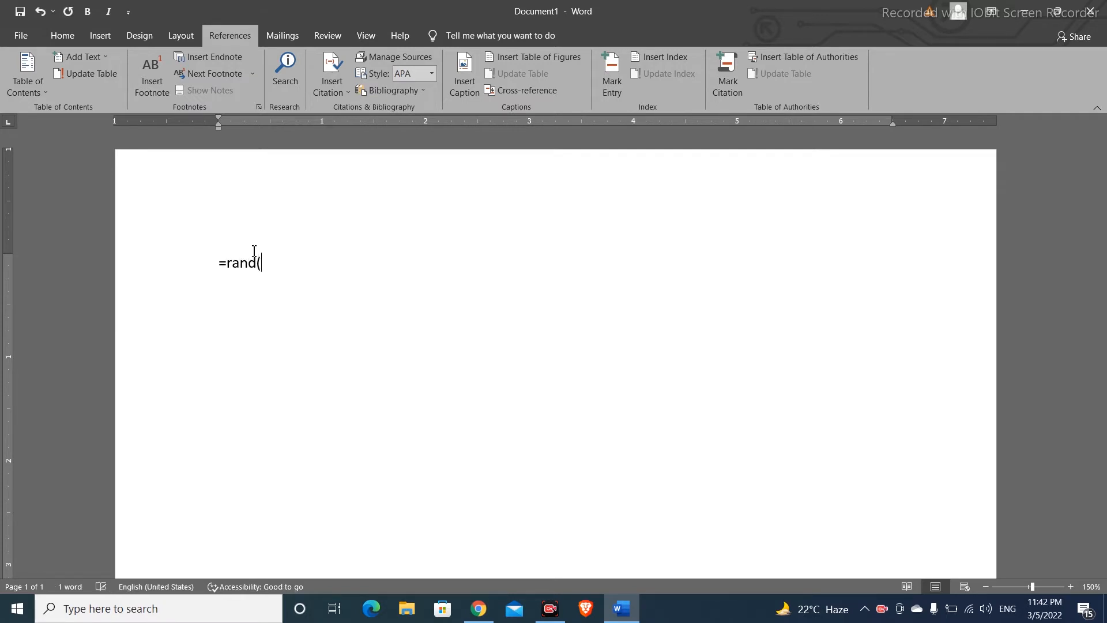
text(51))
key(Return)
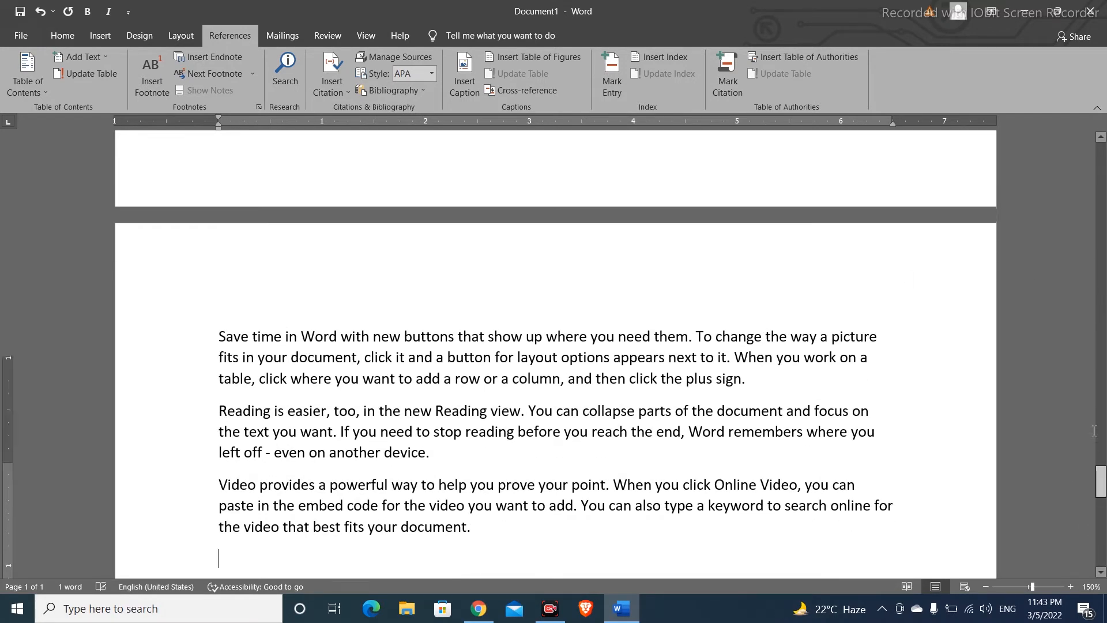
- Add the line "Chapter # 1" above the first paragraph of the document
click(1102, 302)
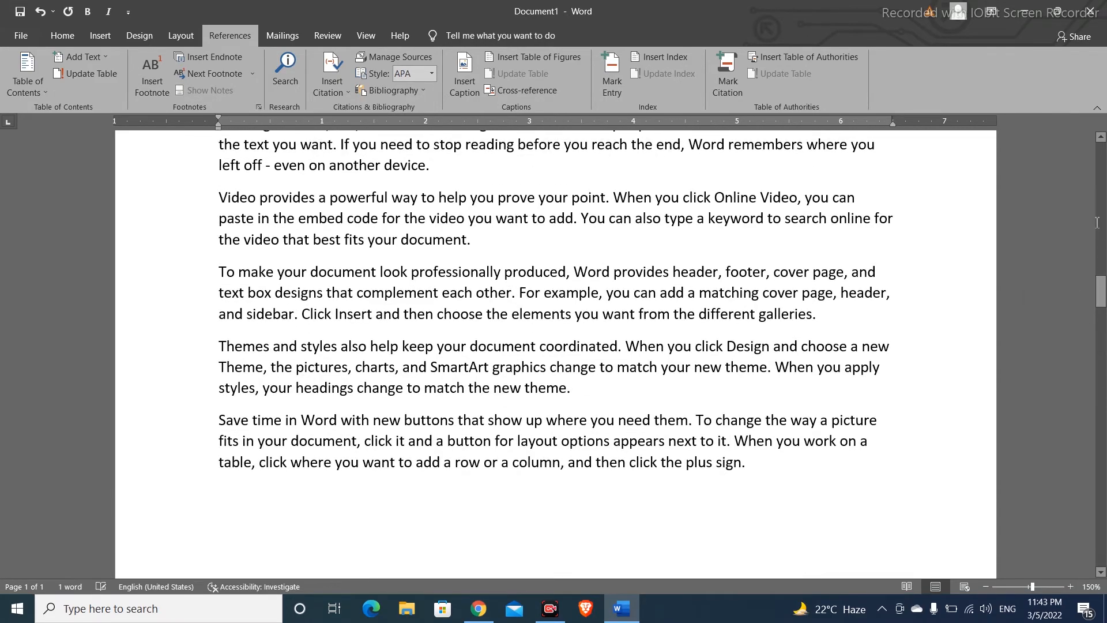
click(1097, 226)
scroll(1044, 256, up, 10)
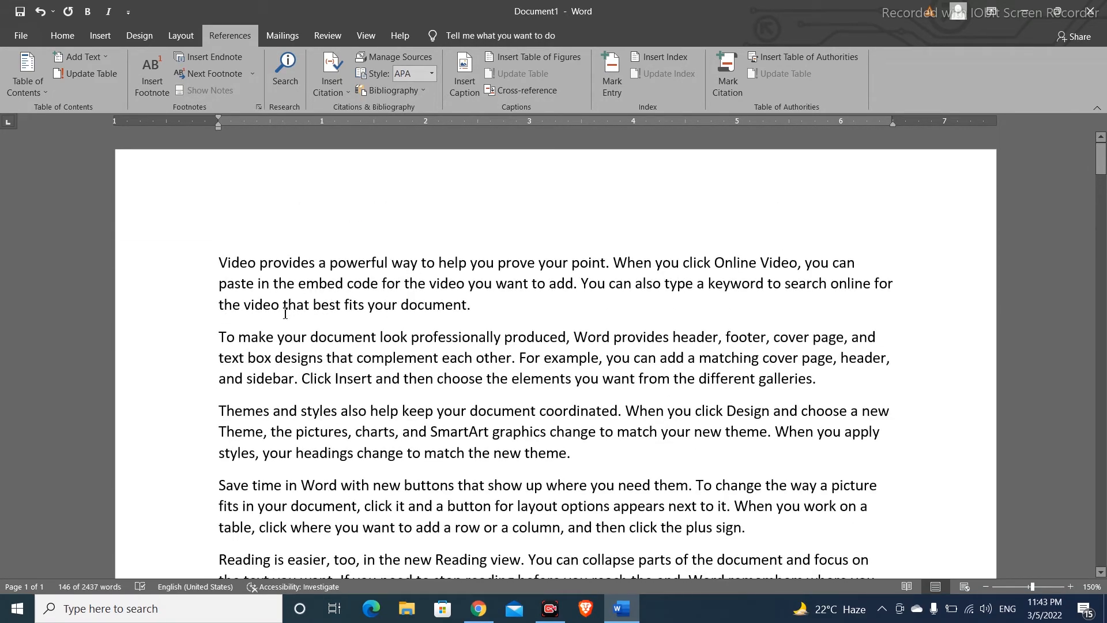
click(220, 260)
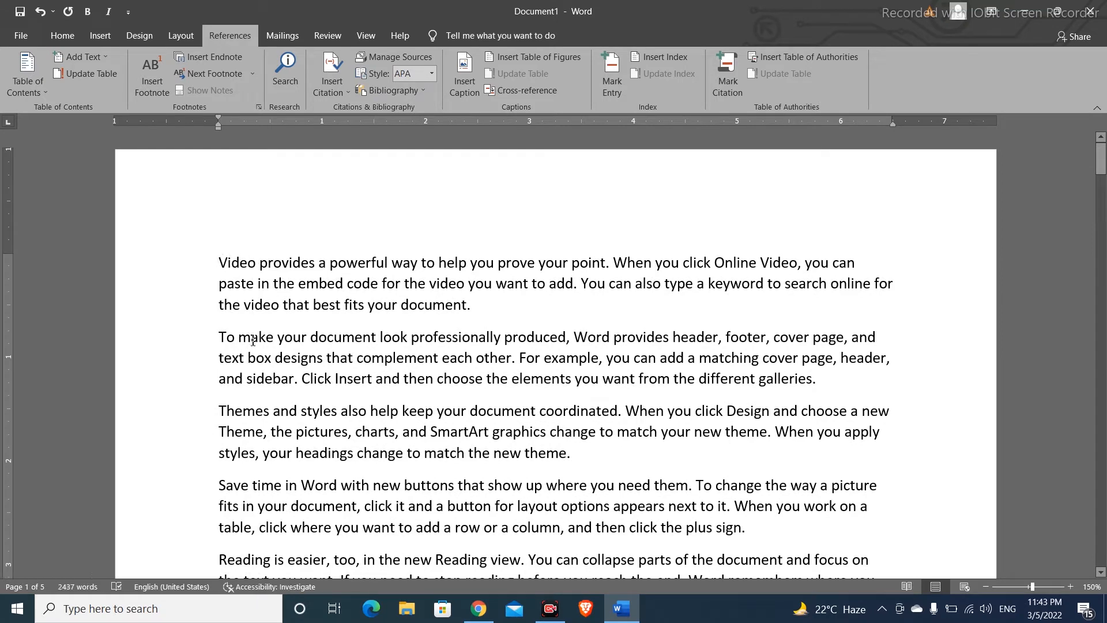
key(Return)
key(Up)
text(C)
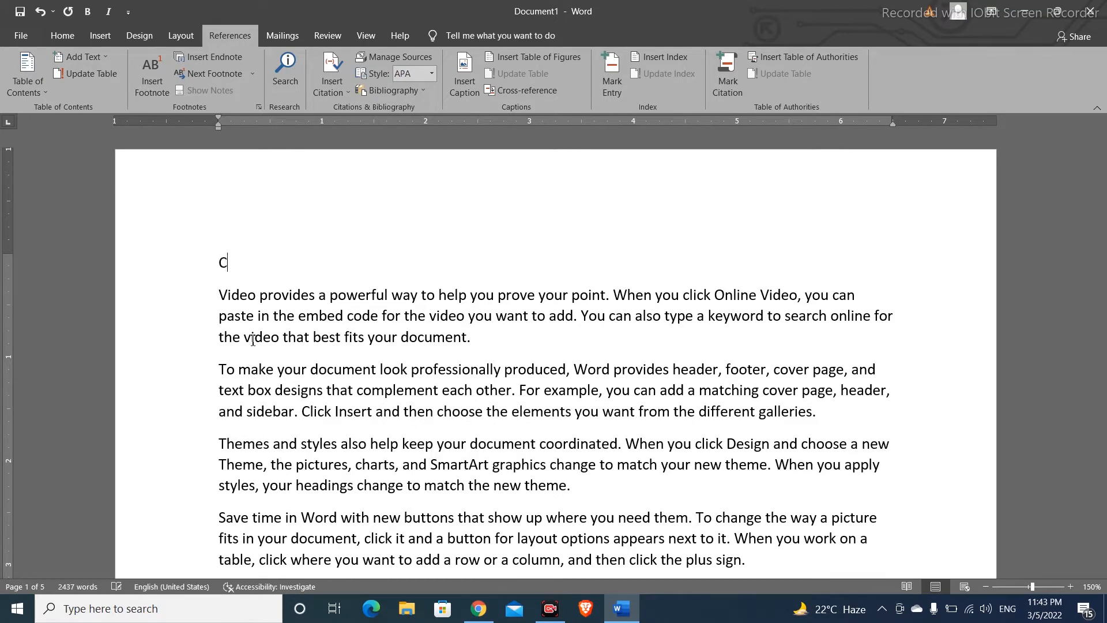
text(hapter # 1)
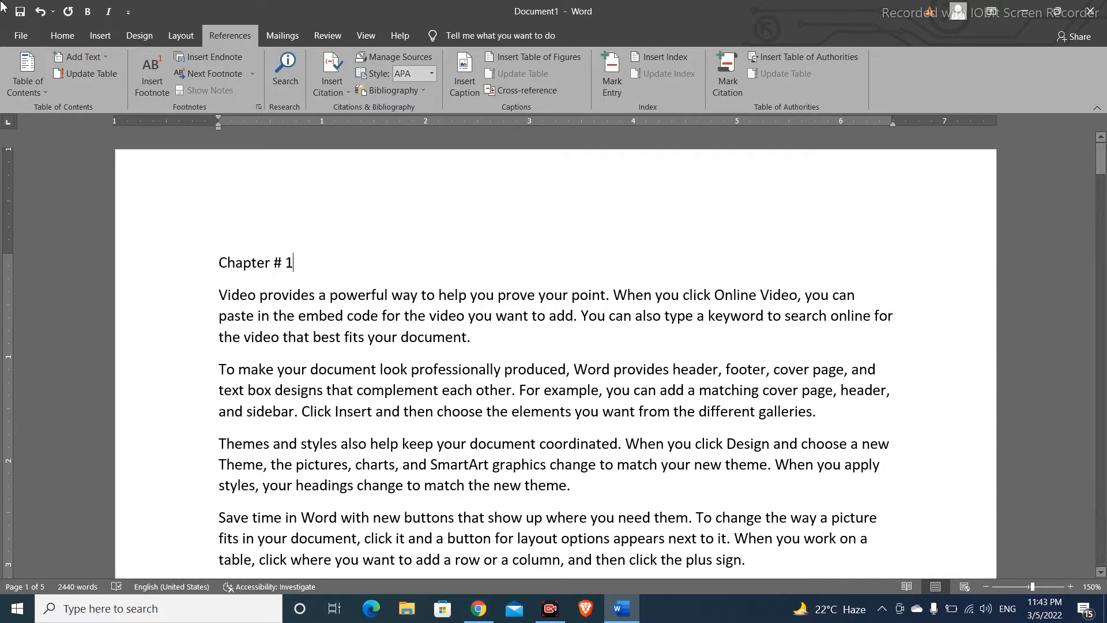
click(60, 36)
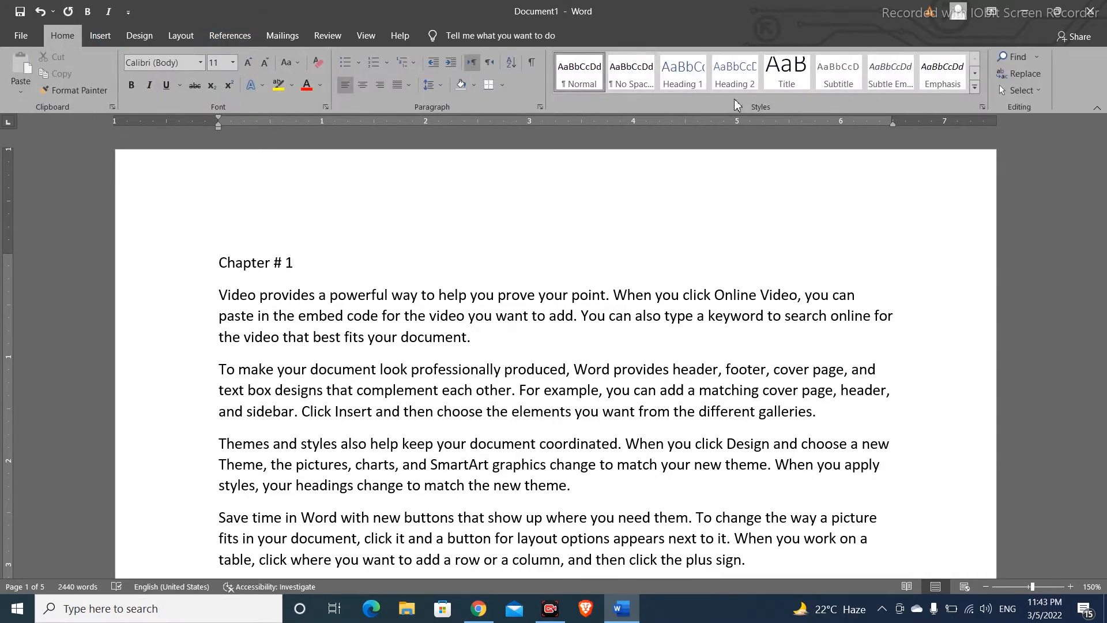
click(974, 88)
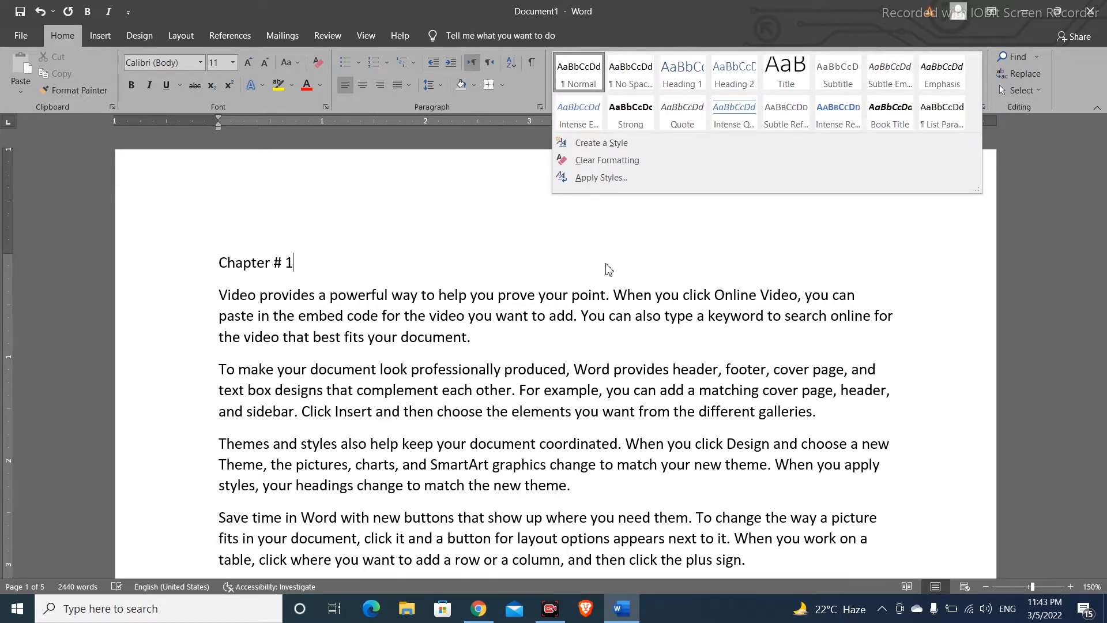
click(319, 270)
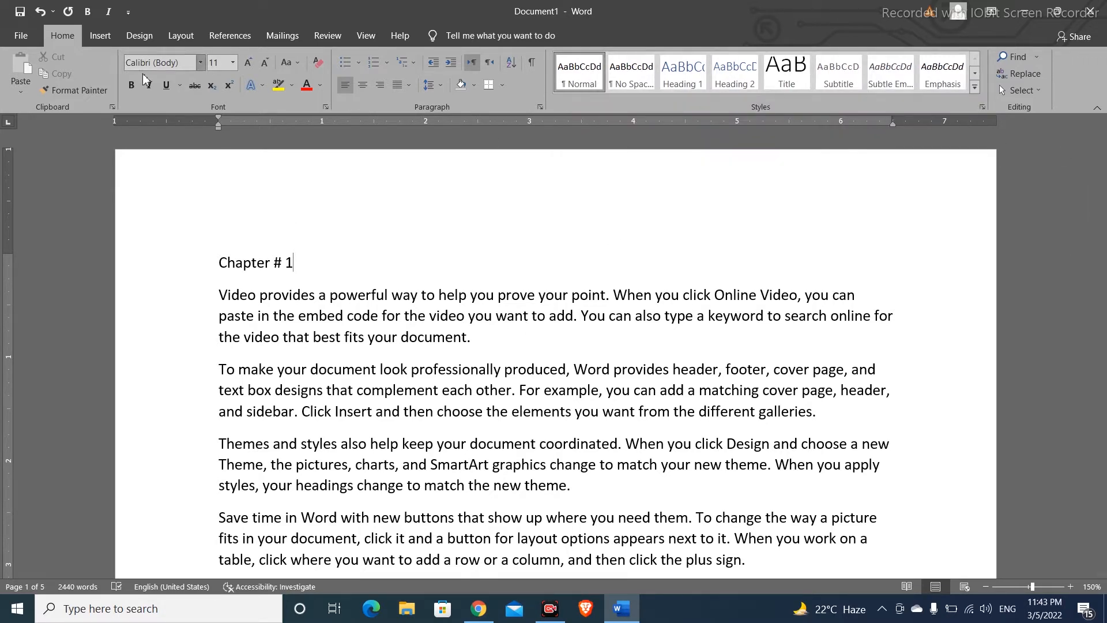
click(230, 36)
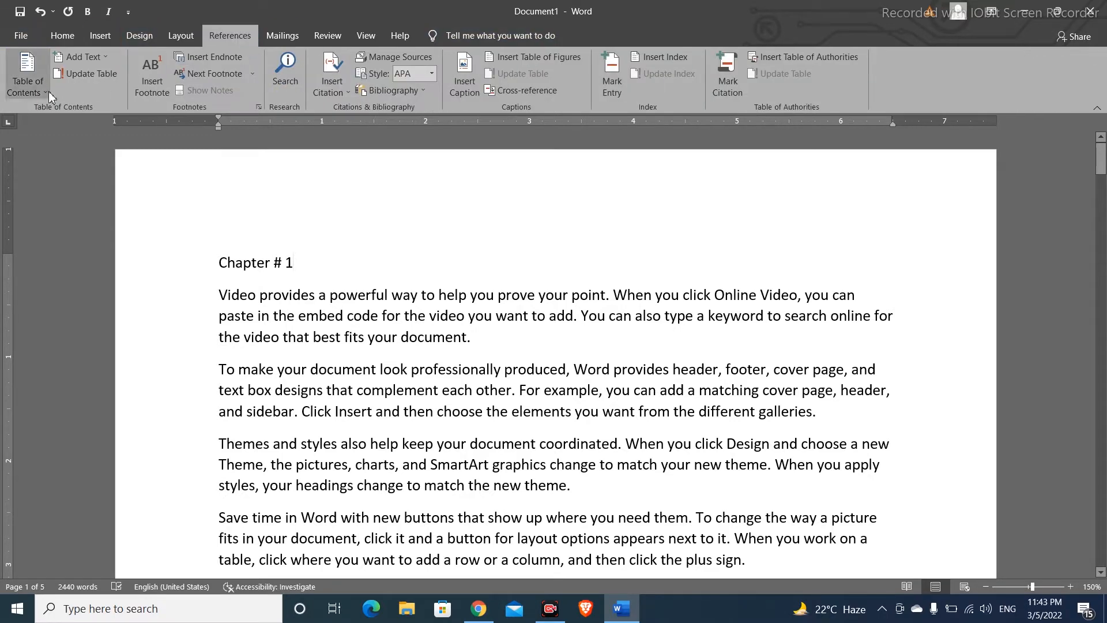
- Style "Chapter # 1" as Heading 1 and add a Heading 2 line "Introduction" above the second paragraph
key(ctrl+alt+1)
scroll(340, 253, down, 1)
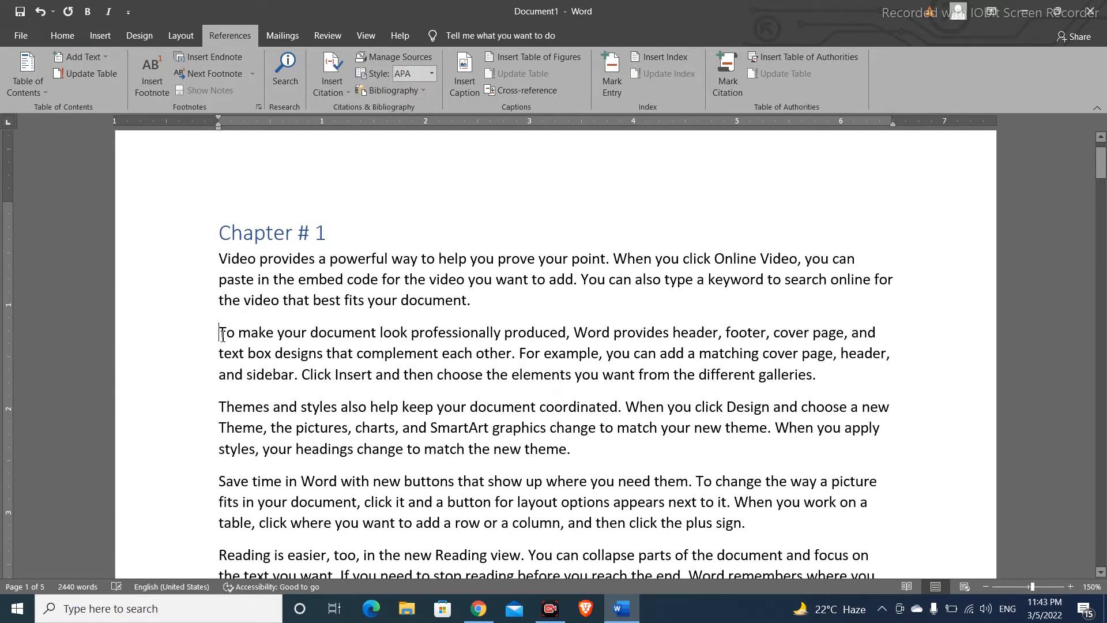
key(Return)
text(int)
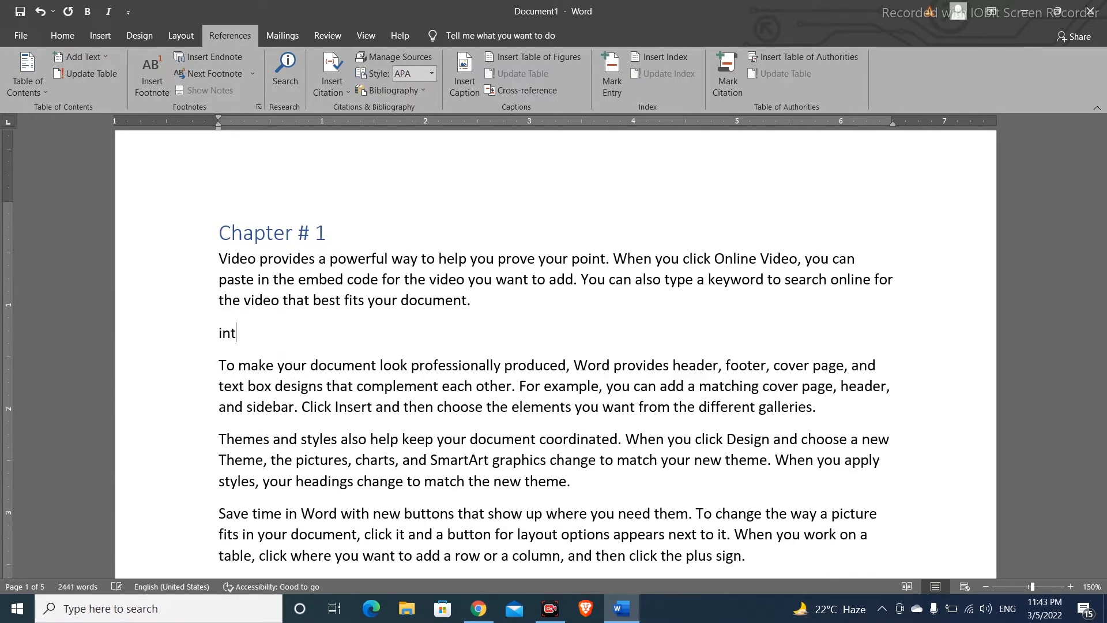
text(roduction)
key(ctrl+alt+2)
- Add a Heading 3 line "Word" above the "Save time in Word" paragraph under Introduction
scroll(223, 335, down, 3)
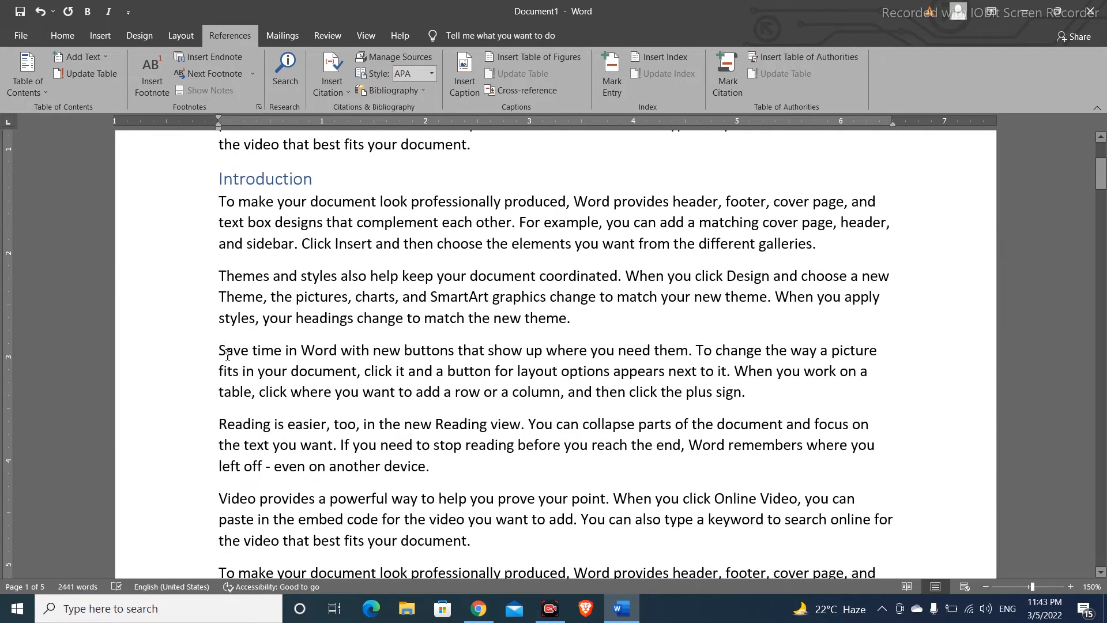
click(219, 350)
key(Return)
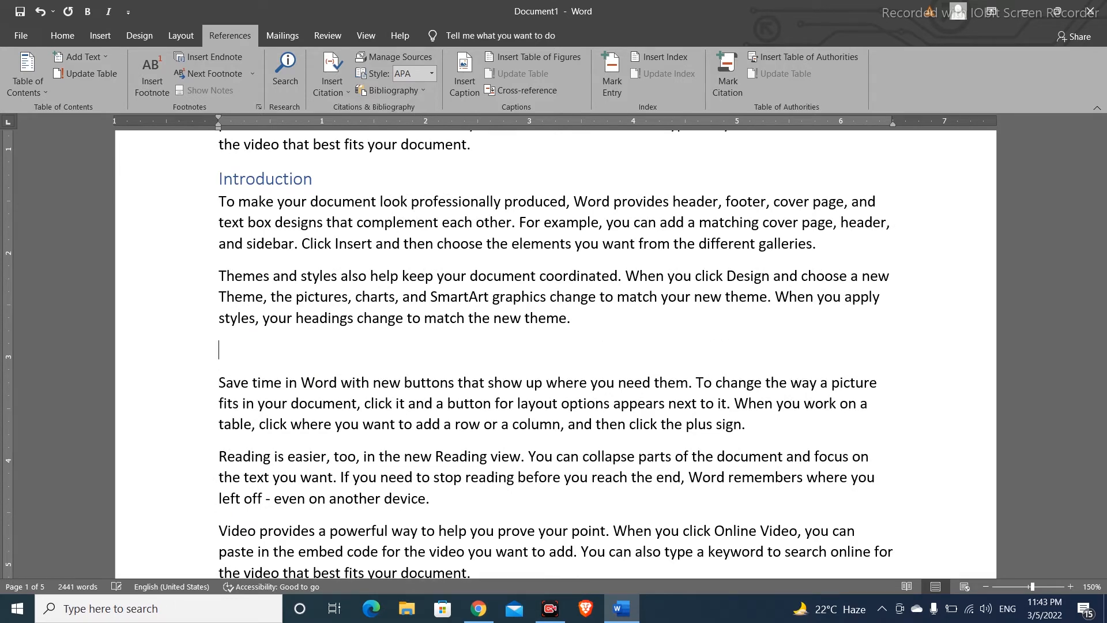
text(Word)
key(ctrl+alt+1)
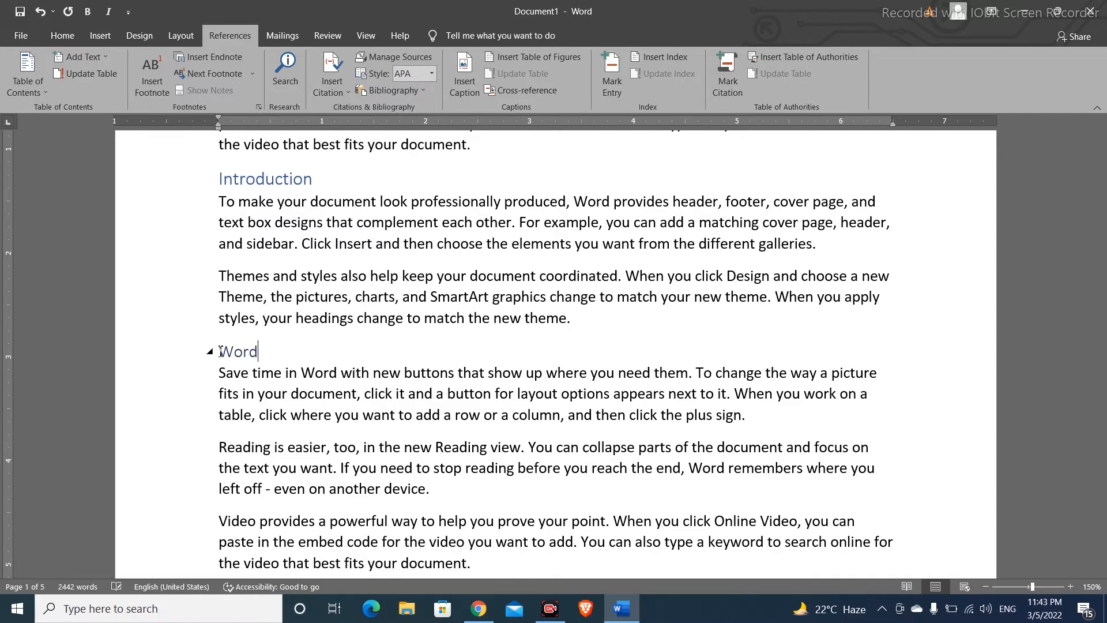
- Add a Heading 1 line "Chapter # 2" above the first paragraph on page 2
scroll(221, 350, up, 4)
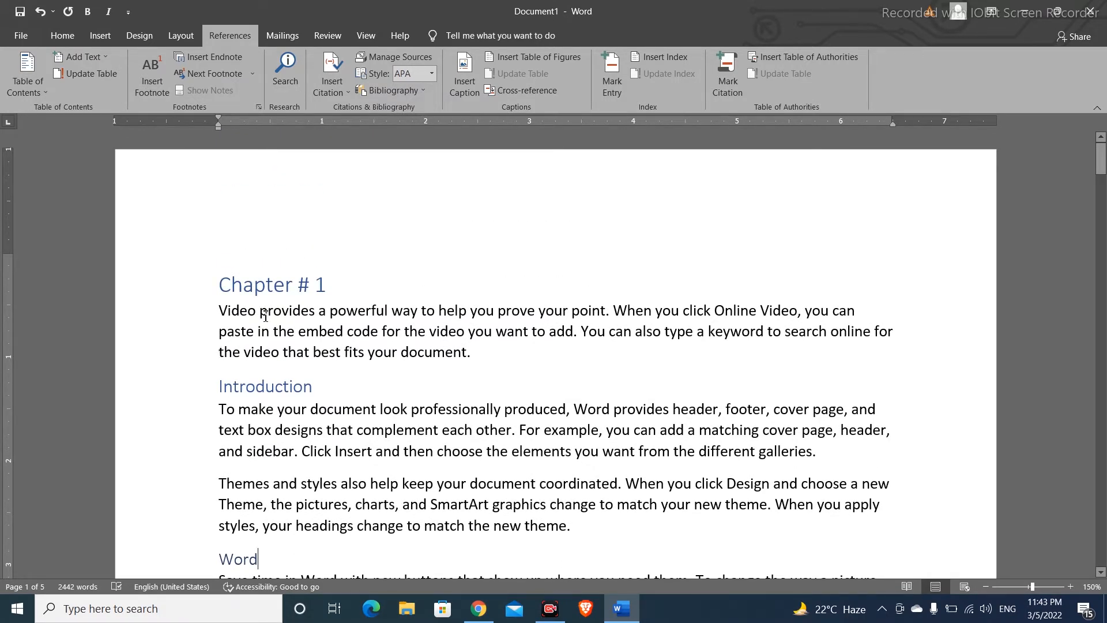
scroll(264, 314, down, 15)
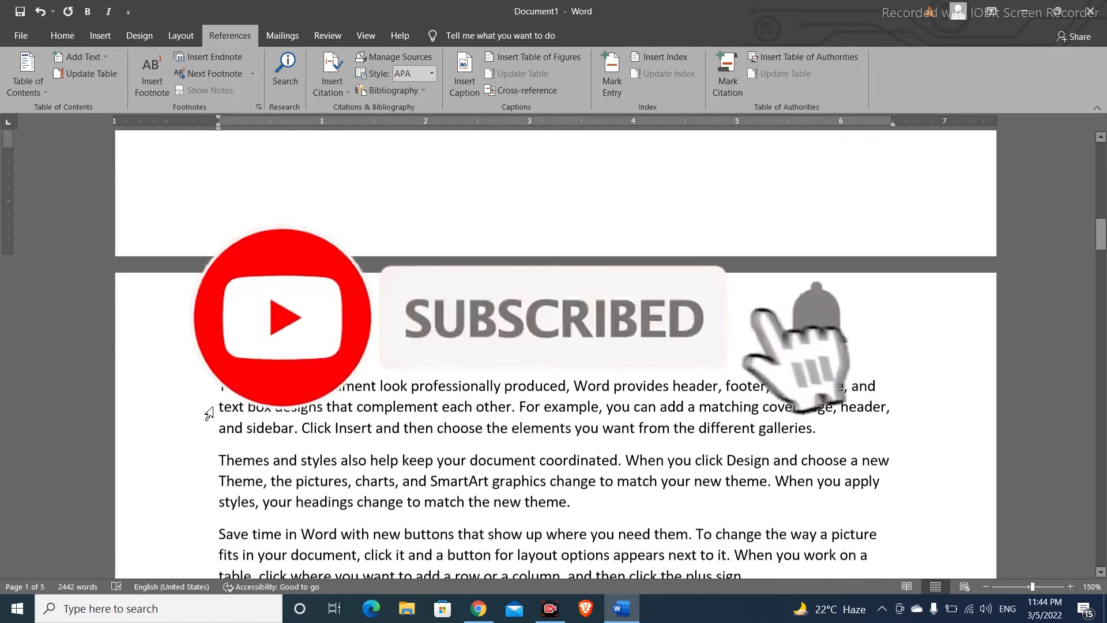
click(219, 384)
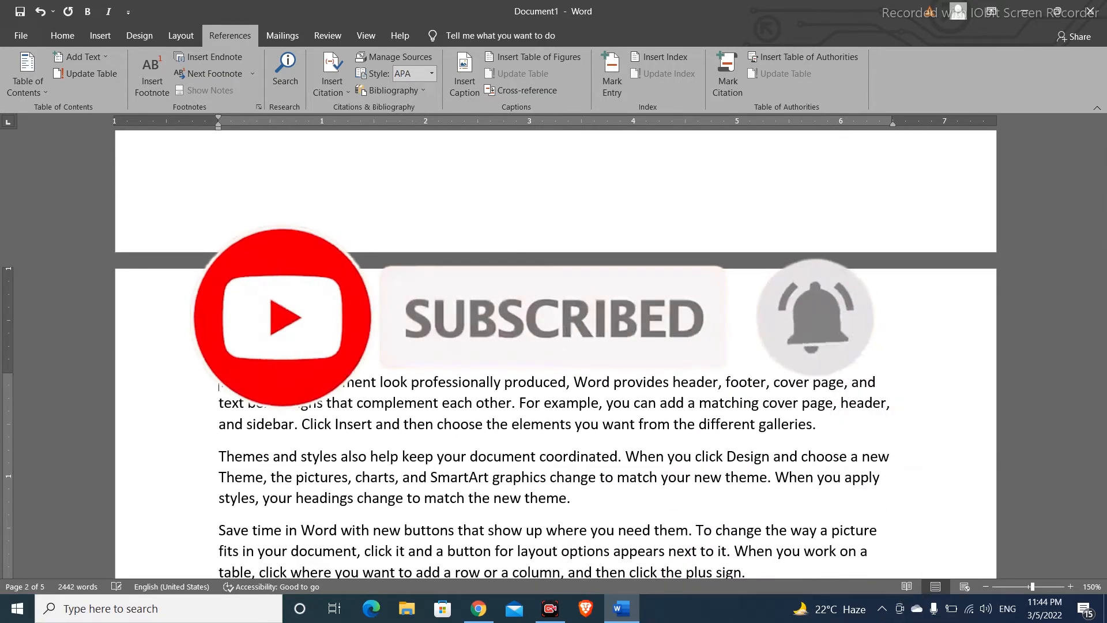
key(Return)
text(C)
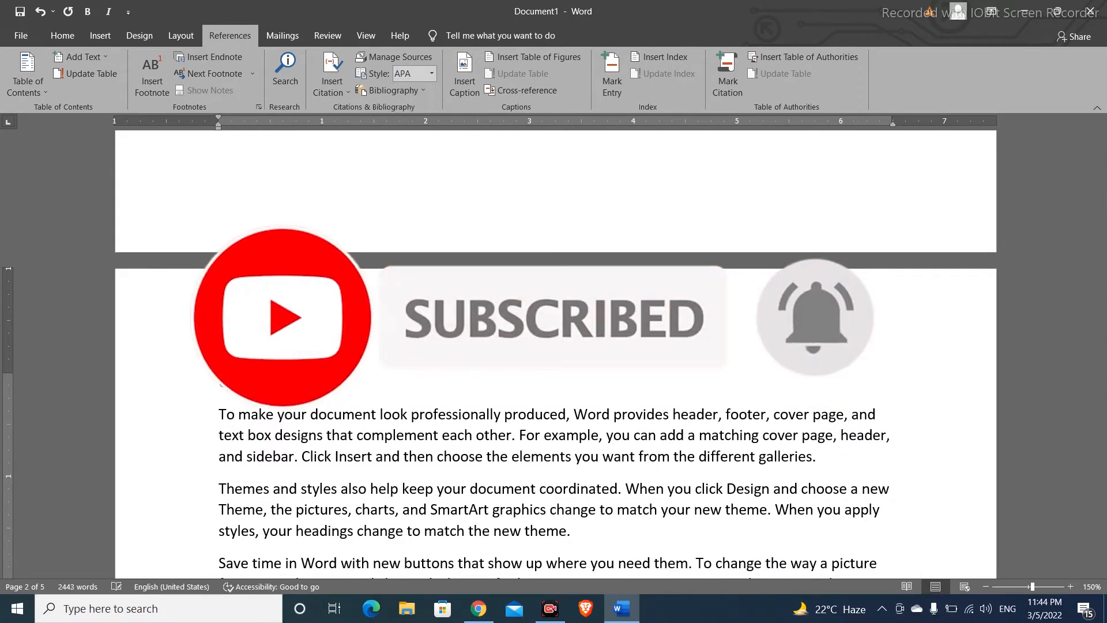
text(hap)
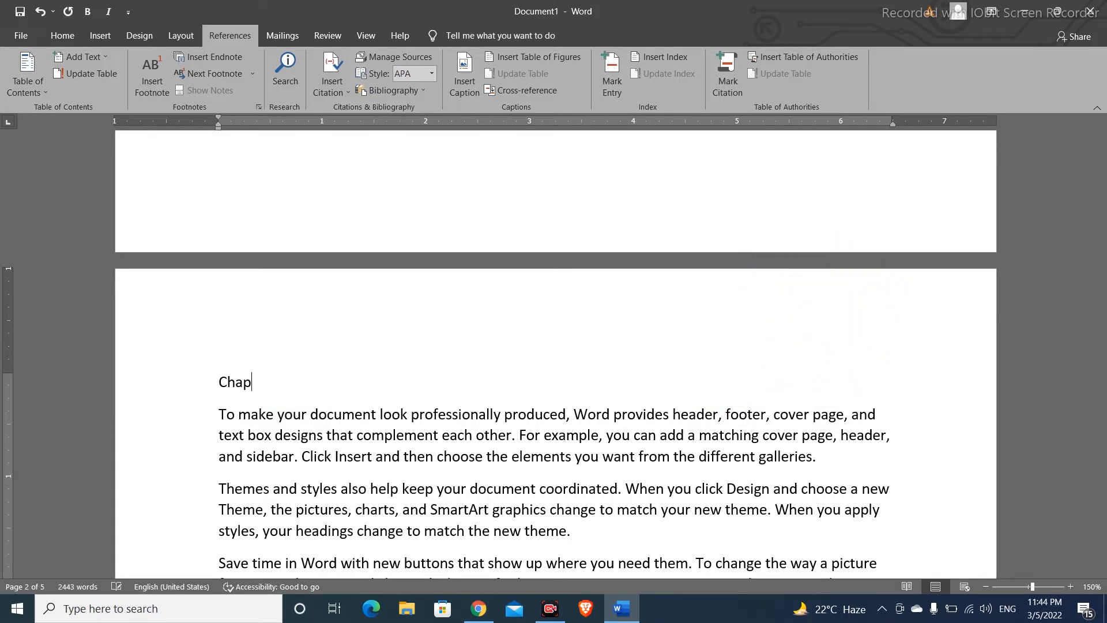
text(ter # 2)
key(ctrl+alt+1)
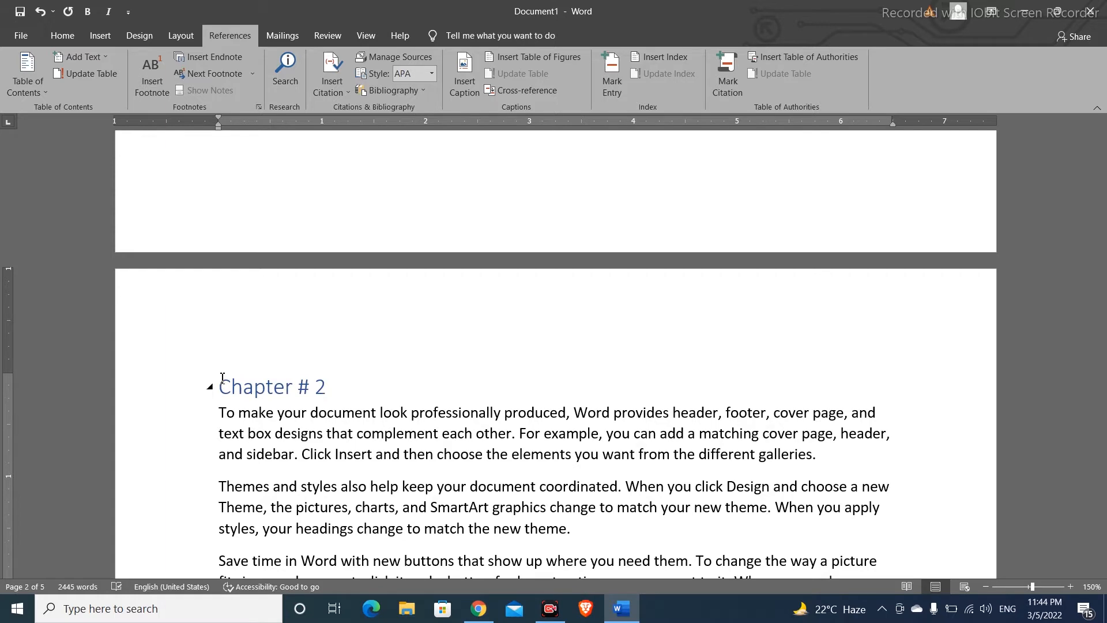
- Add a Heading 2 line "Theme" above the "Themes and styles" paragraph in Chapter # 2
scroll(222, 377, down, 2)
click(218, 384)
key(Return)
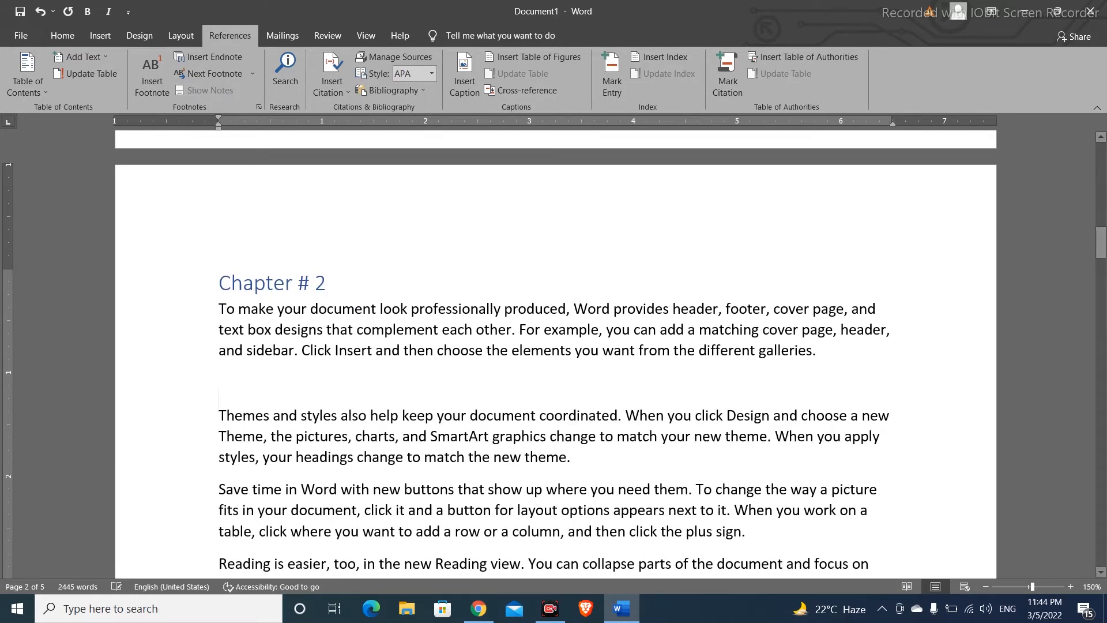
key(Up)
text(Theme)
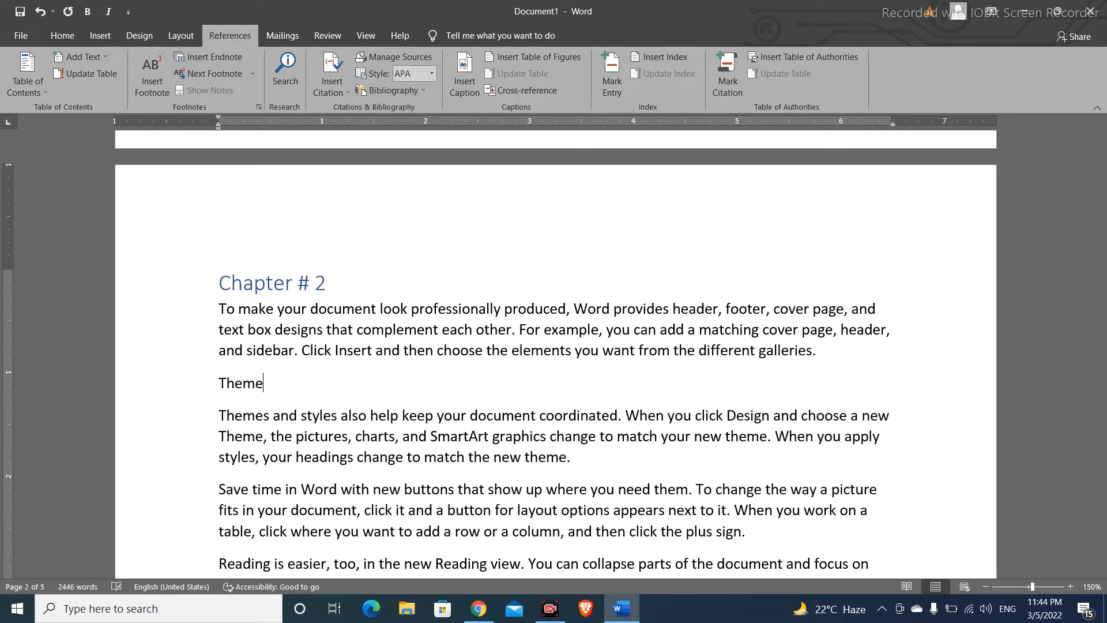
key(ctrl+alt+2)
- Add a Heading 3 line "Read" above the "Reading is easier" paragraph in Chapter # 2
scroll(220, 386, down, 5)
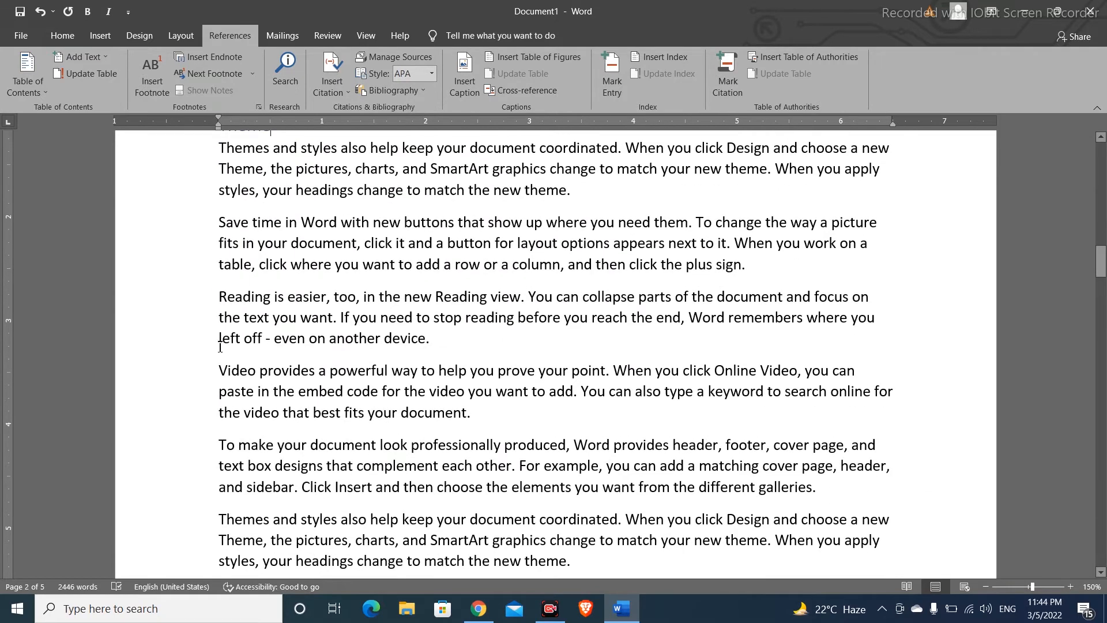
double_click(221, 291)
click(221, 291)
key(Return)
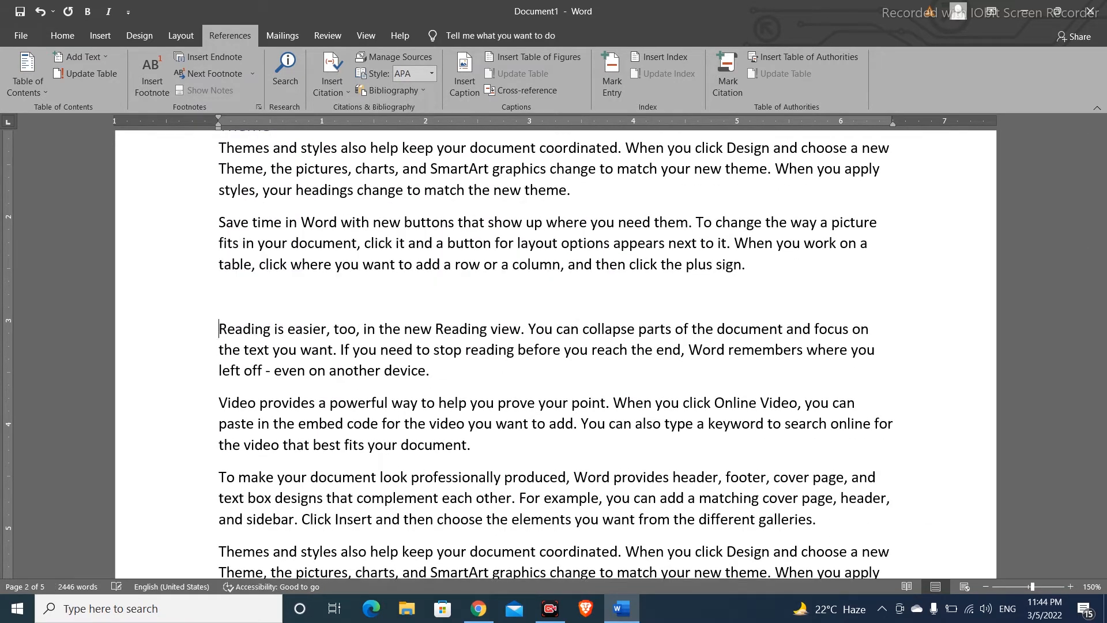
text(Read)
key(ctrl+alt+1)
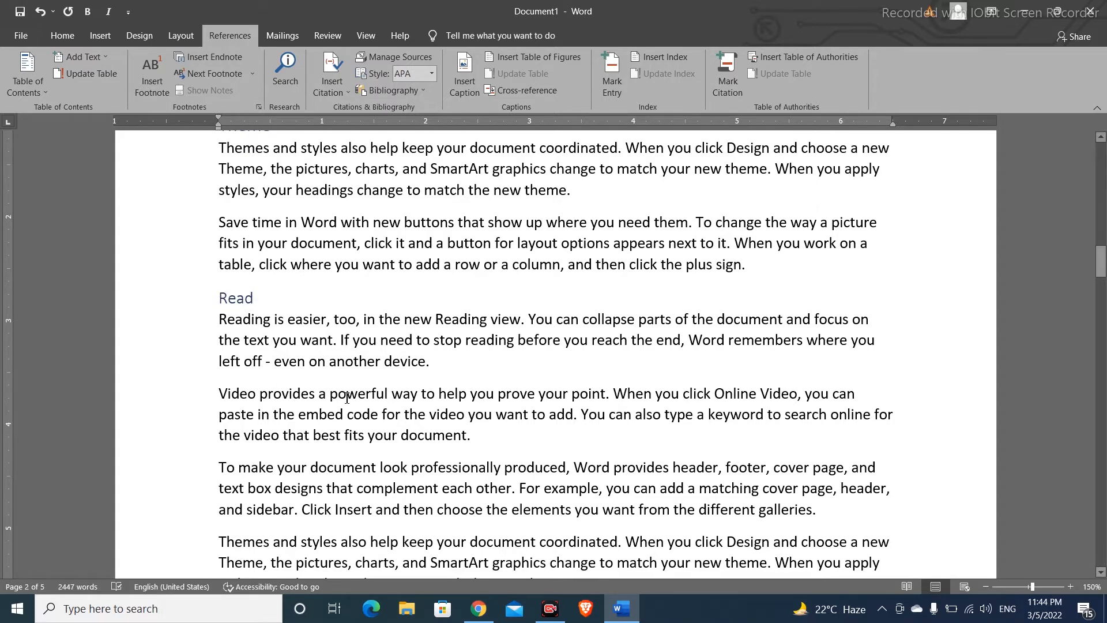
- Insert a page break before the "Chapter # 1" heading and place the cursor on the blank first page
scroll(346, 397, down, 1)
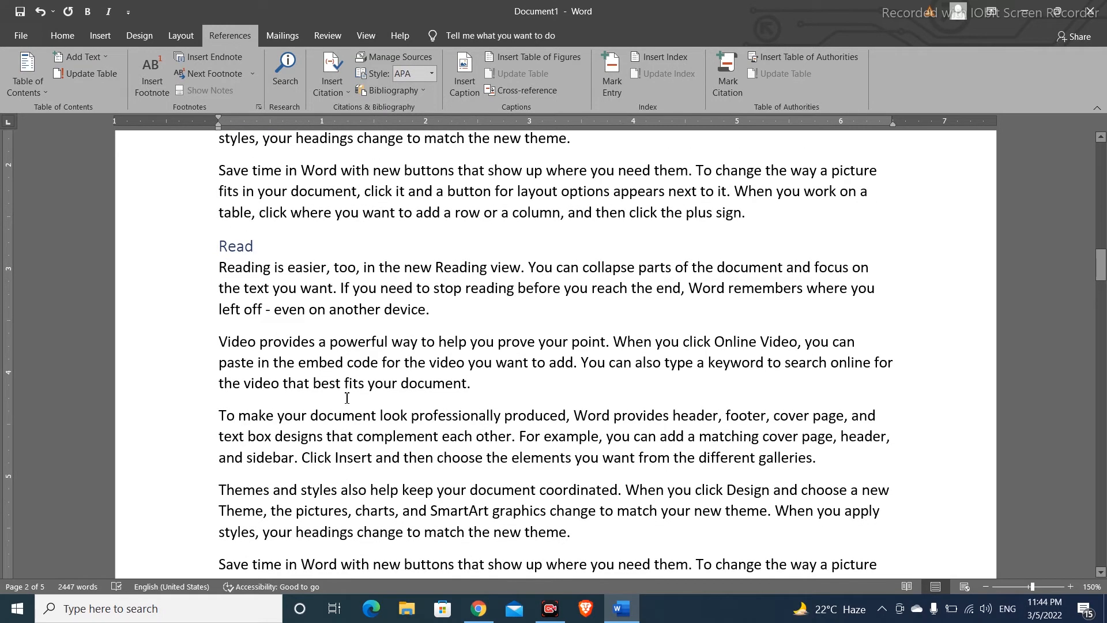
scroll(346, 397, up, 5)
scroll(346, 397, up, 10)
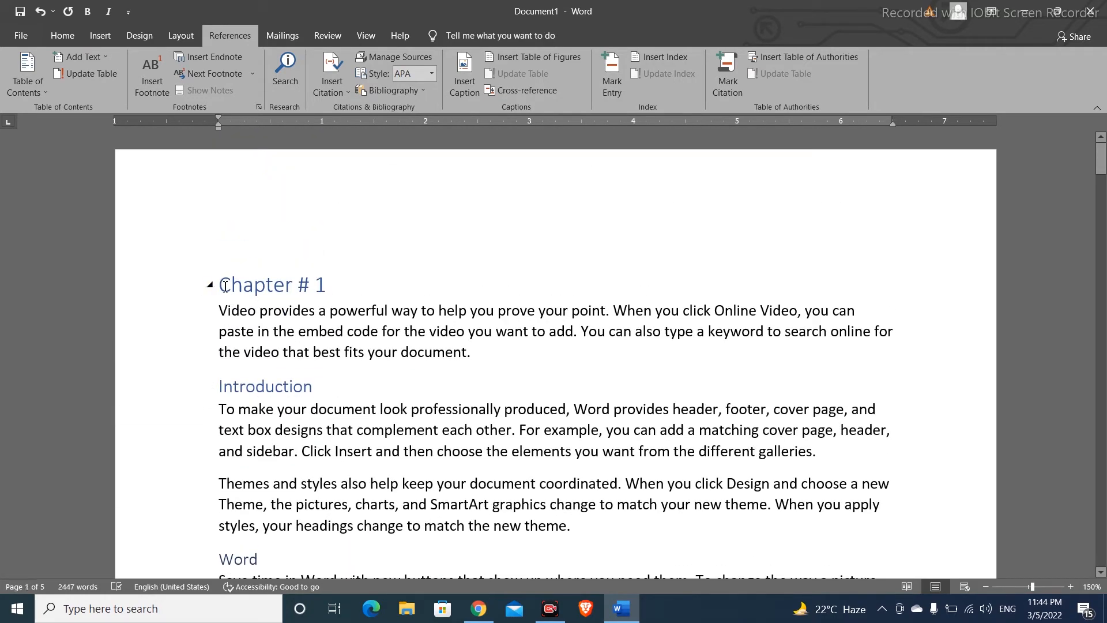
click(223, 284)
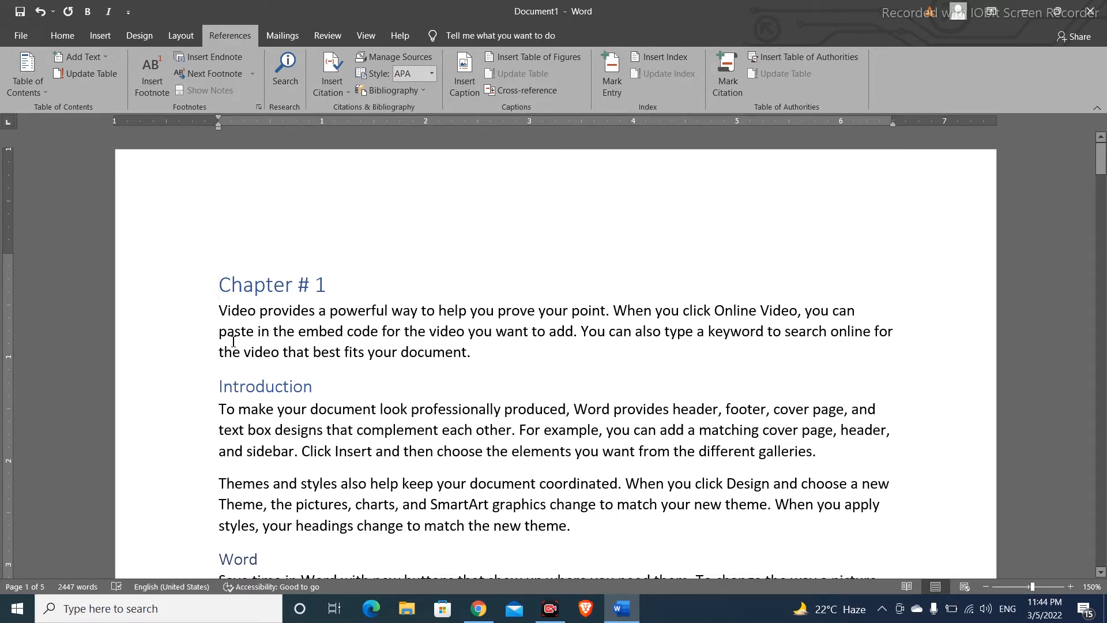
key(ctrl+Return)
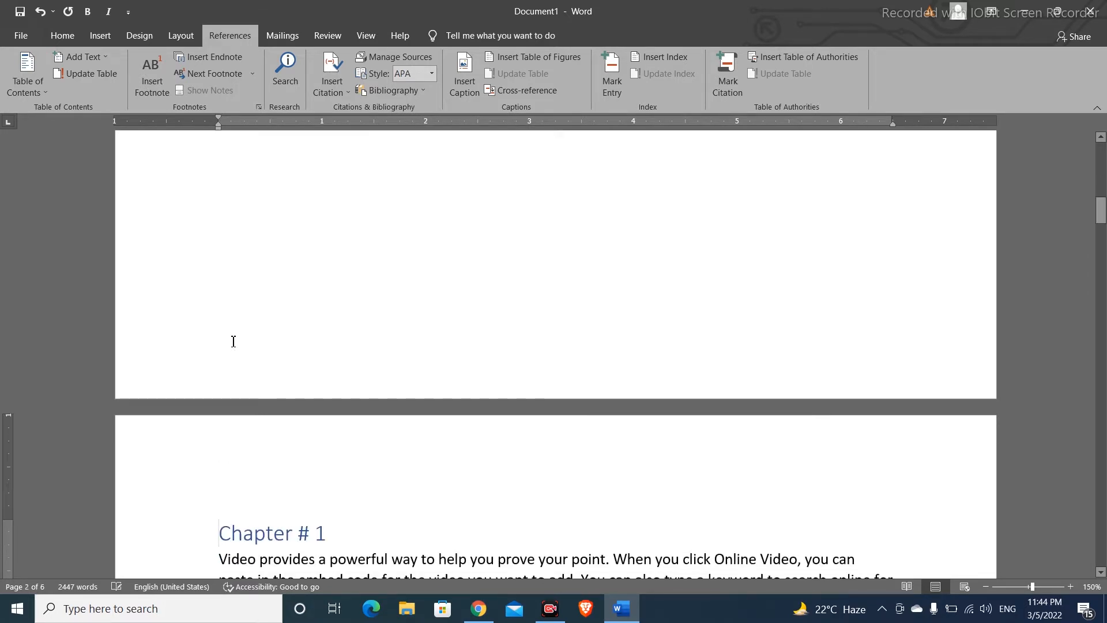
scroll(184, 324, down, 2)
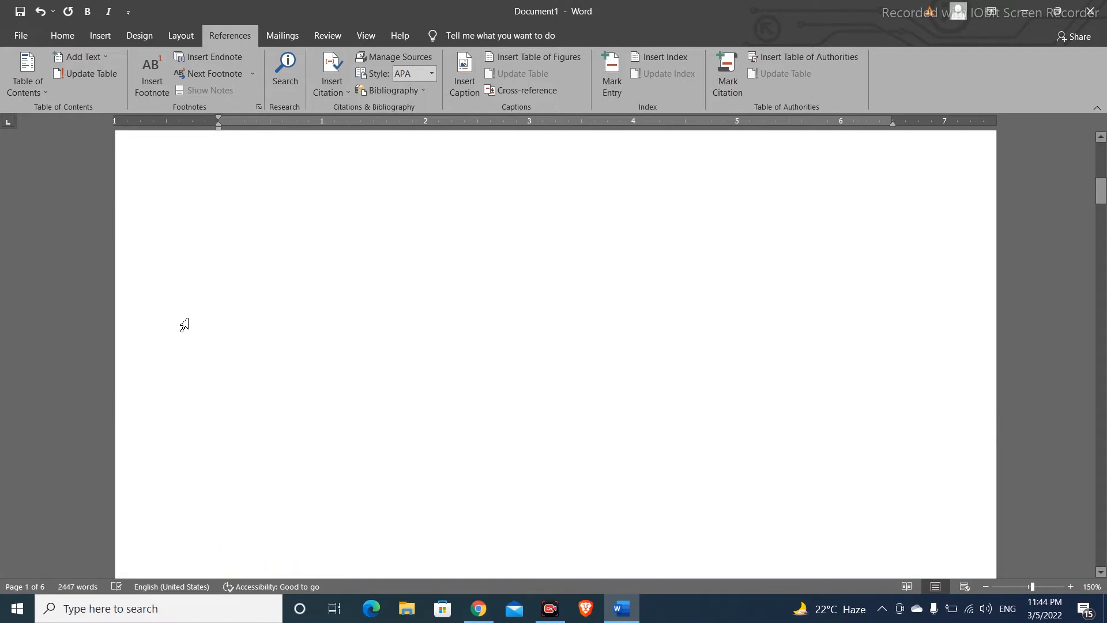
scroll(184, 325, up, 10)
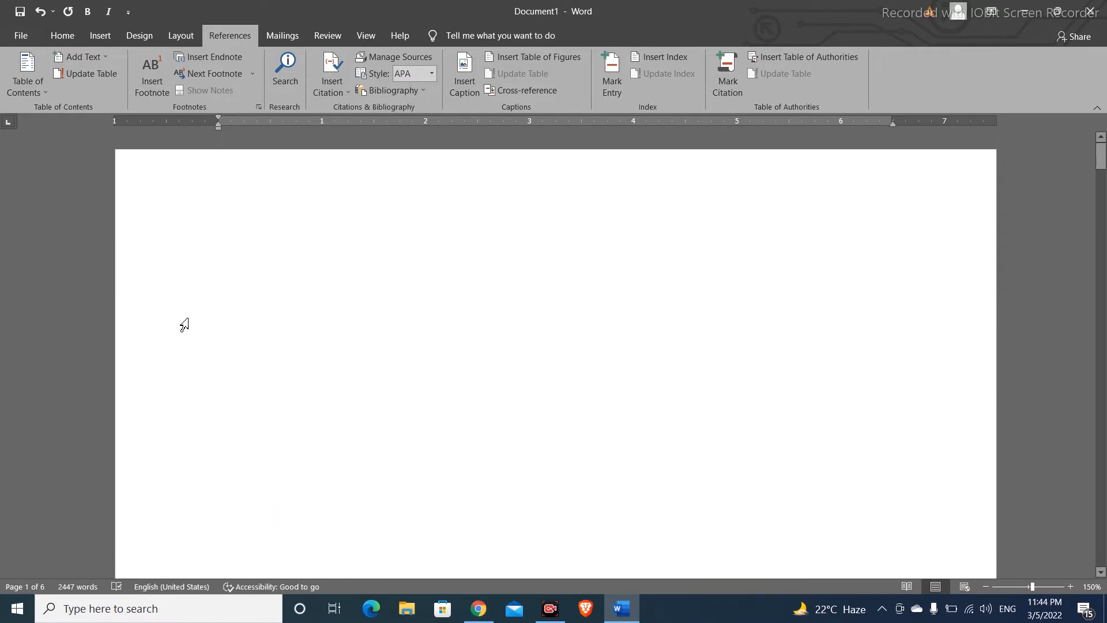
click(283, 273)
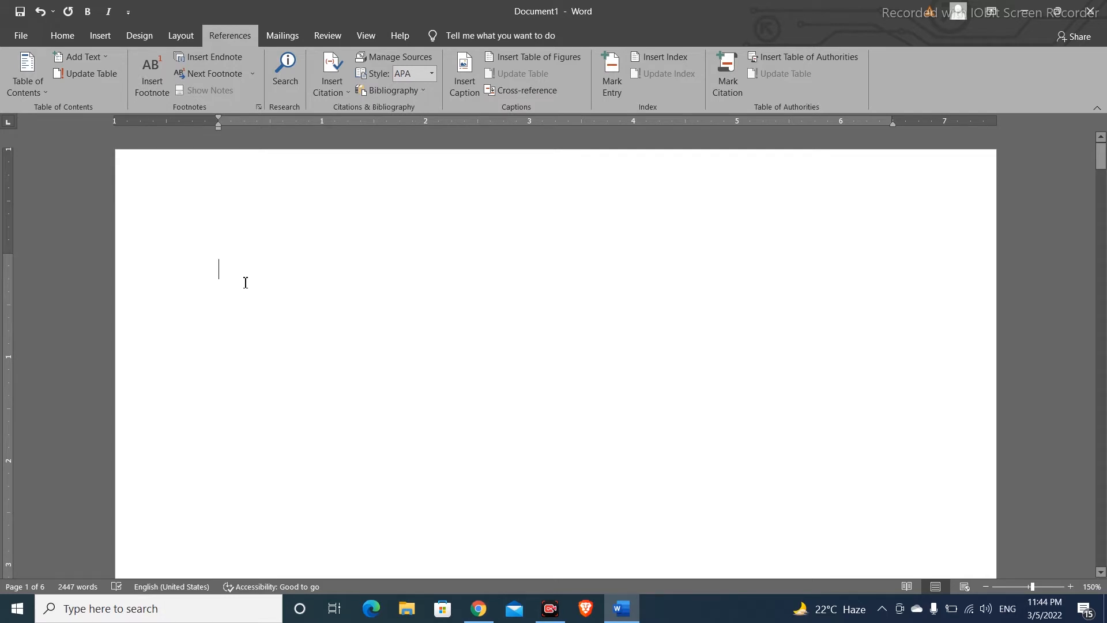
scroll(273, 343, down, 10)
scroll(253, 361, up, 5)
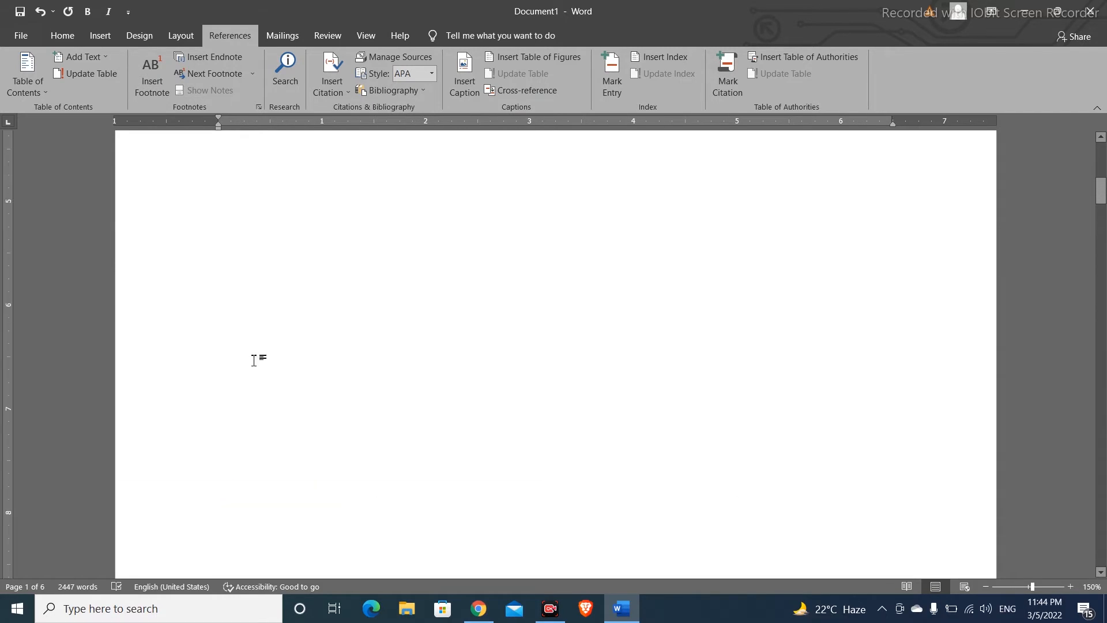
scroll(254, 360, up, 8)
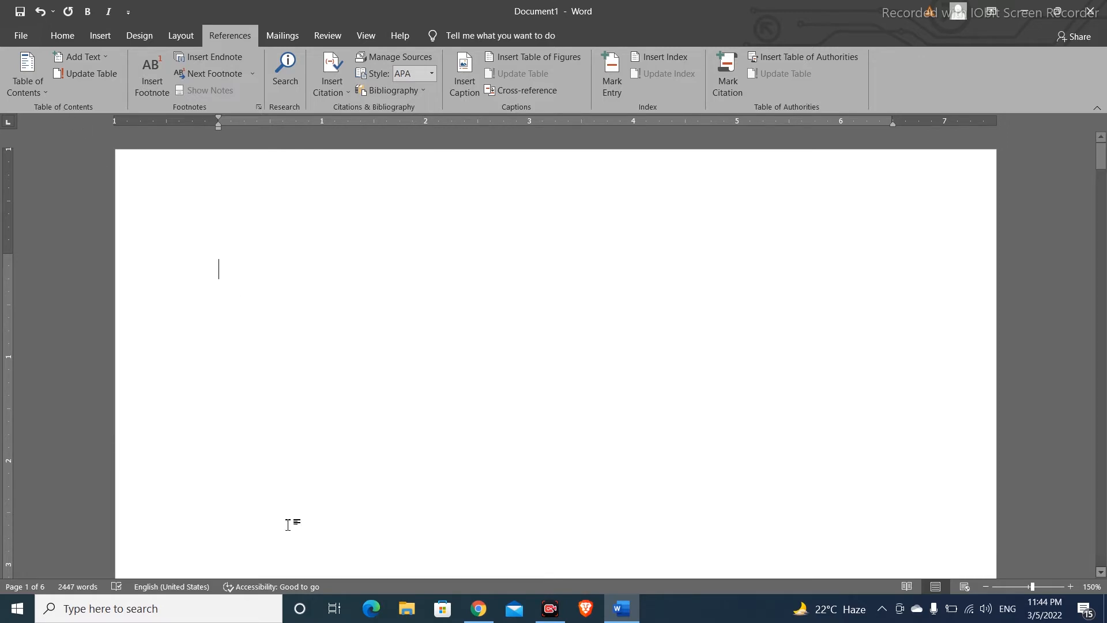
scroll(338, 553, down, 8)
scroll(338, 539, down, 10)
scroll(337, 539, up, 18)
scroll(335, 539, up, 1)
- Start a custom table of contents on the blank first page and open its entry styles for modification
click(25, 90)
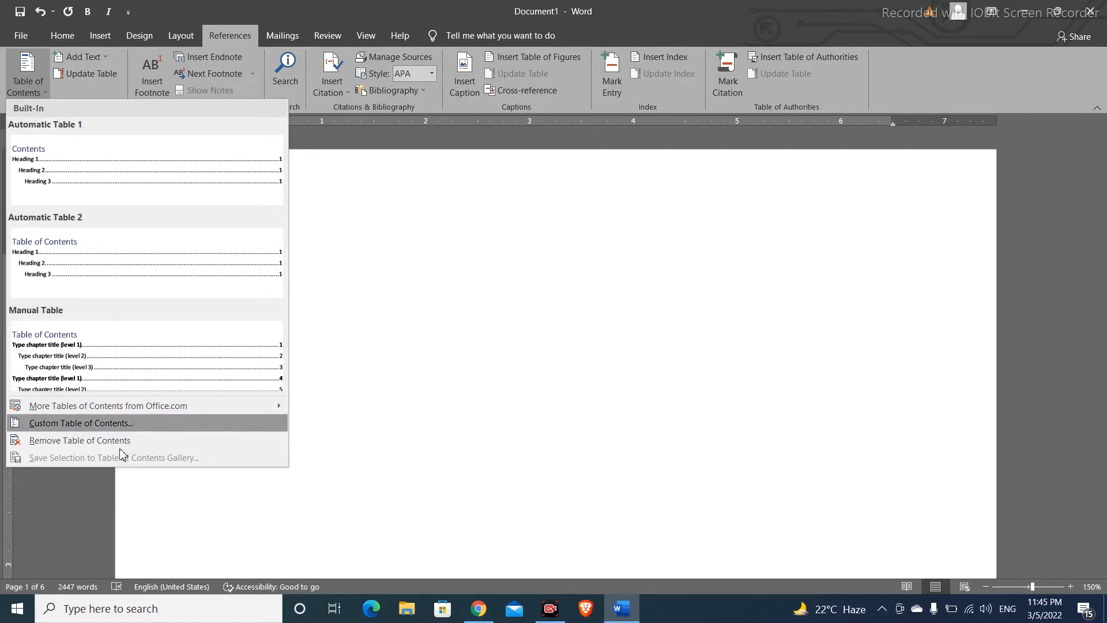
click(141, 423)
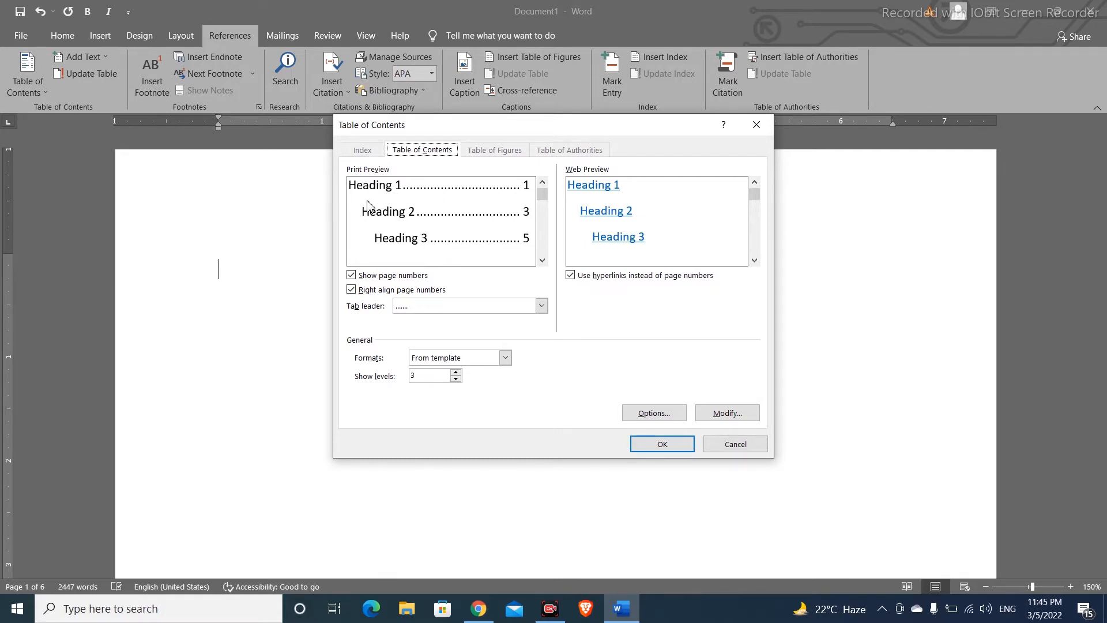
click(350, 379)
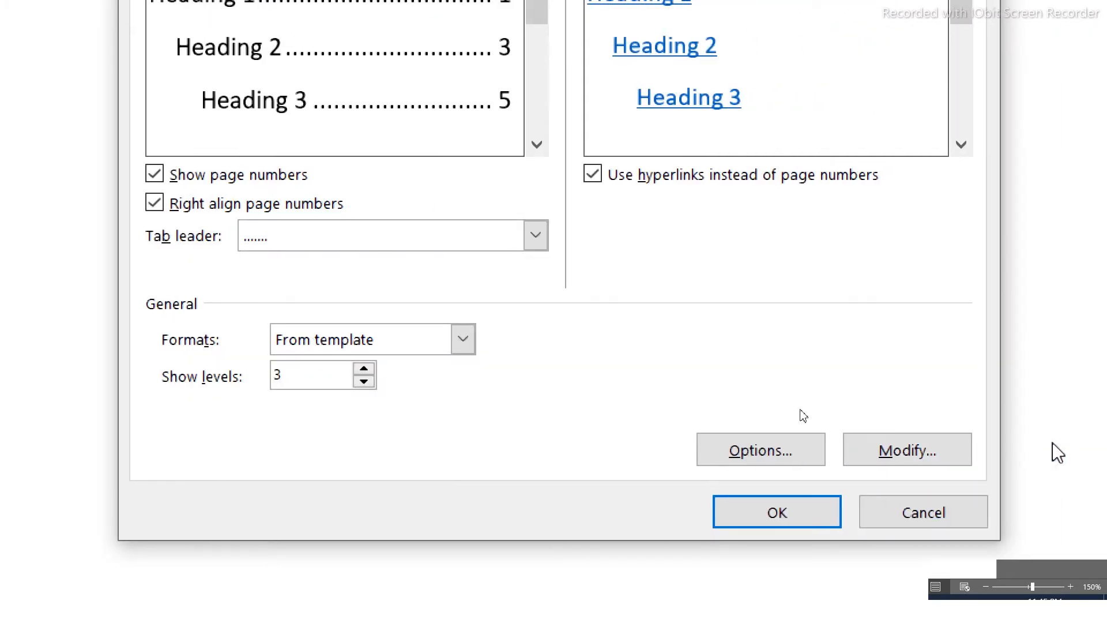
click(906, 461)
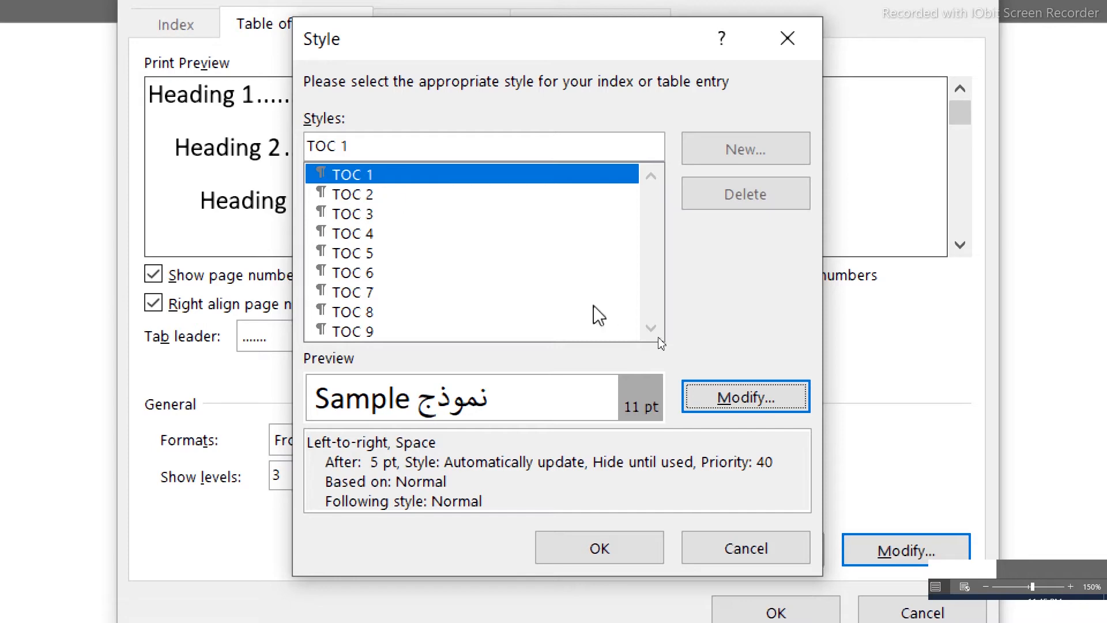
- Modify the TOC 1 style to the Century Gothic font in blue at 18 pt
click(761, 394)
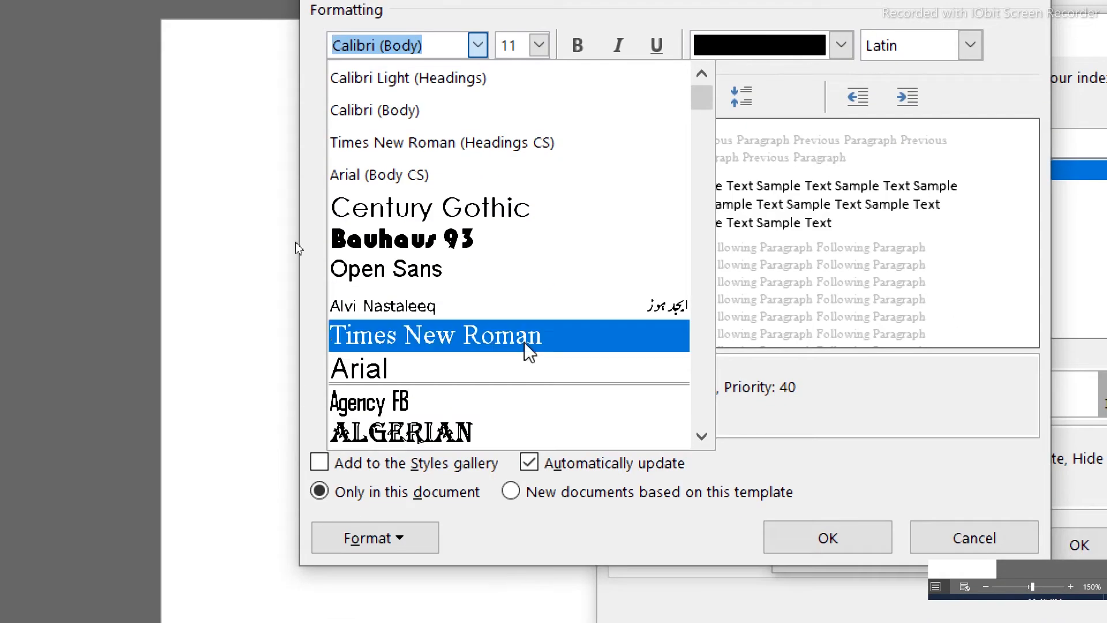
click(519, 222)
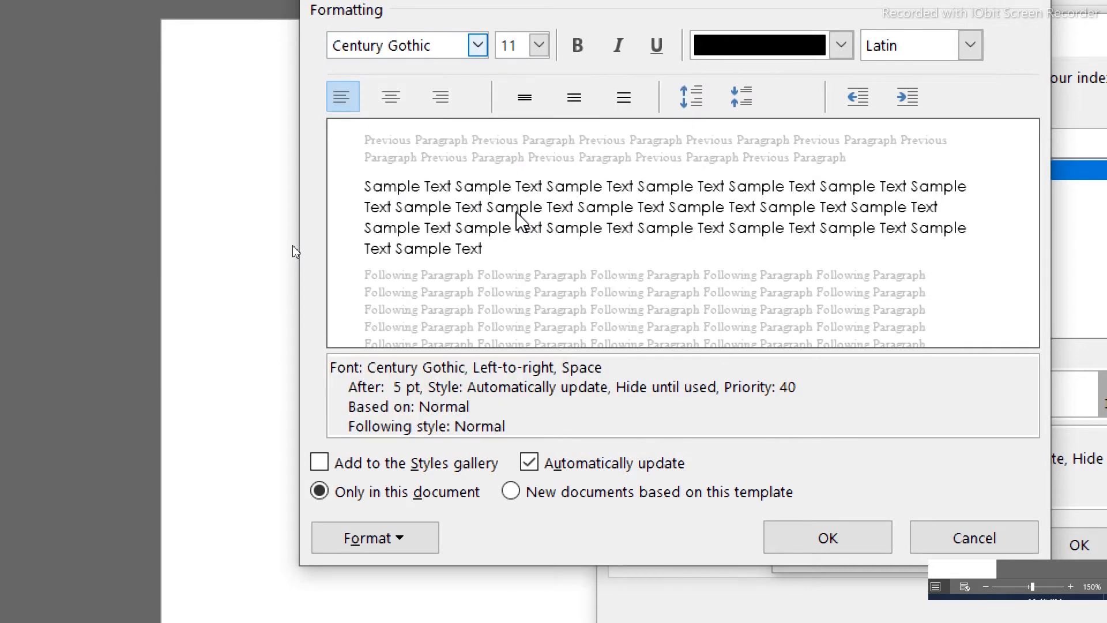
click(845, 50)
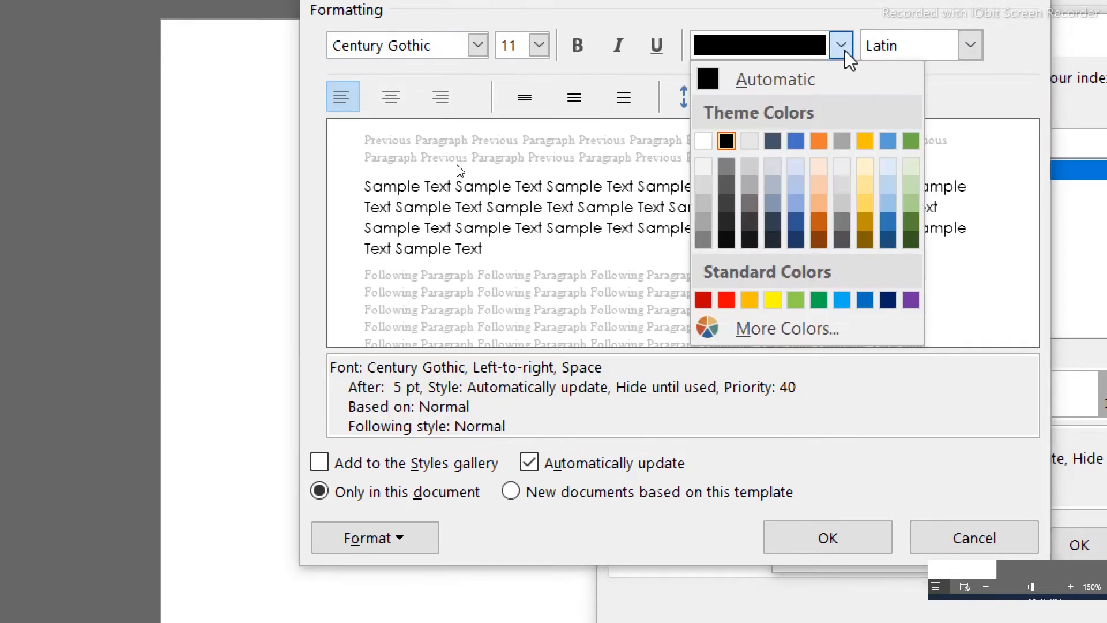
click(867, 300)
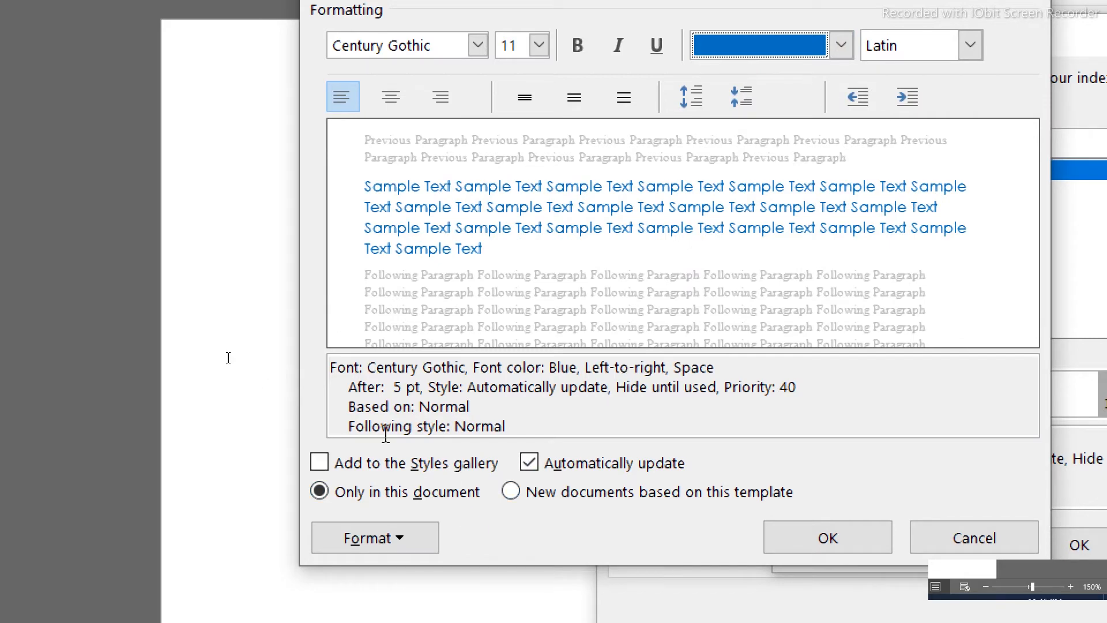
click(406, 536)
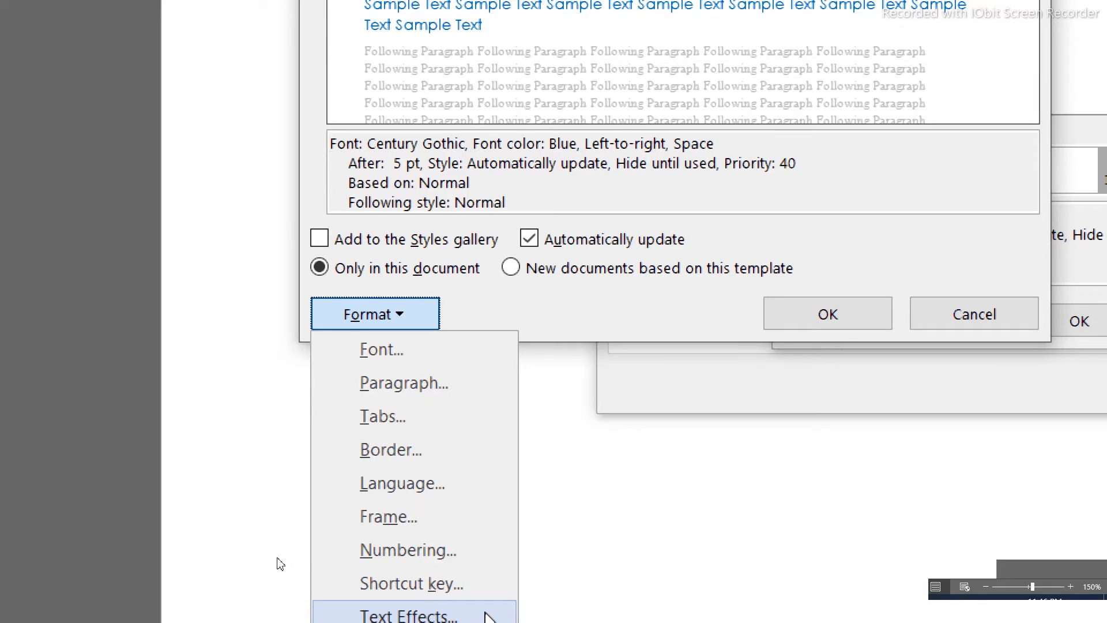
click(552, 294)
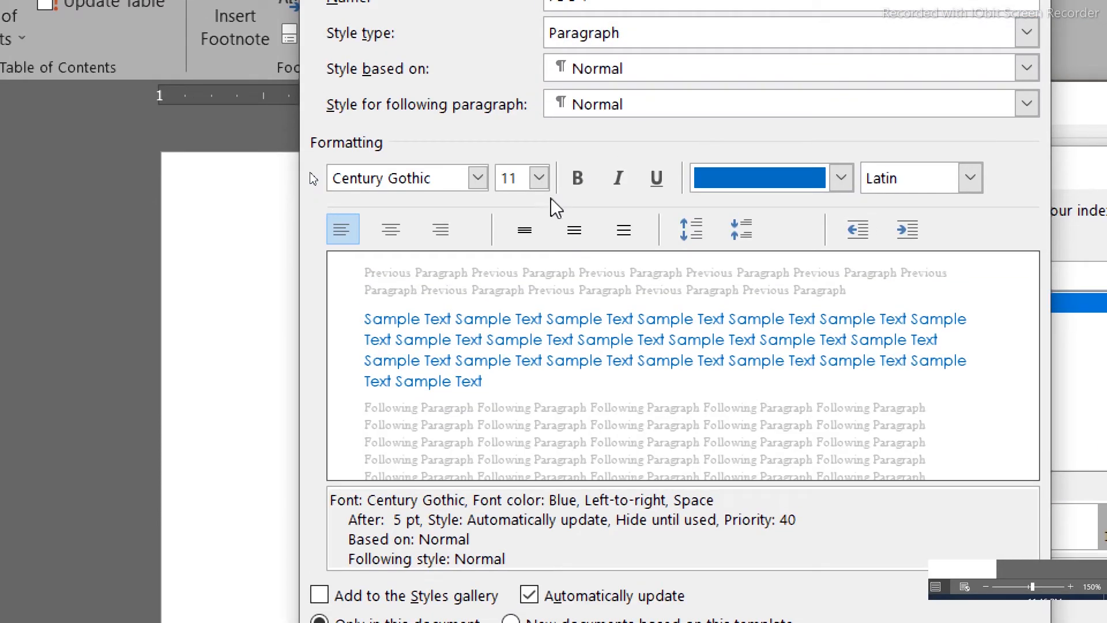
click(542, 185)
click(507, 341)
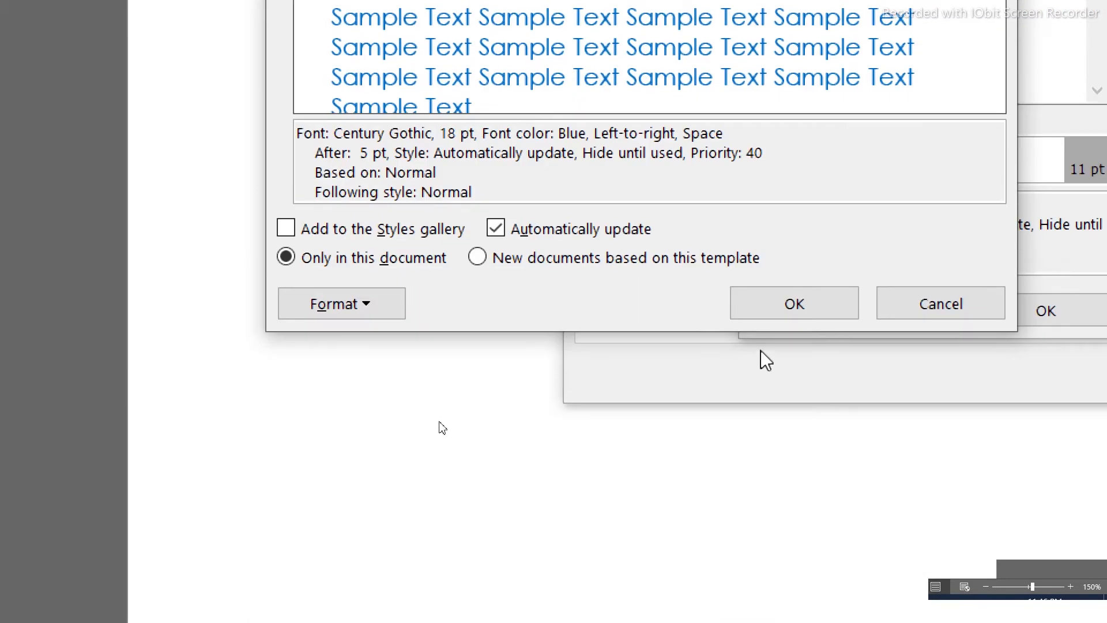
click(792, 300)
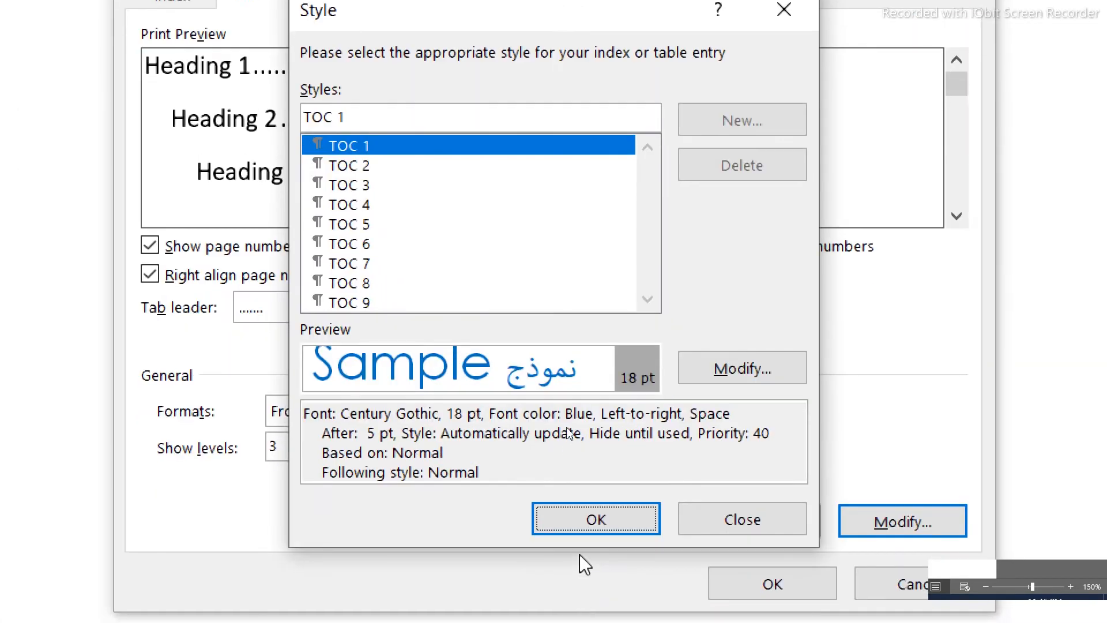
click(596, 562)
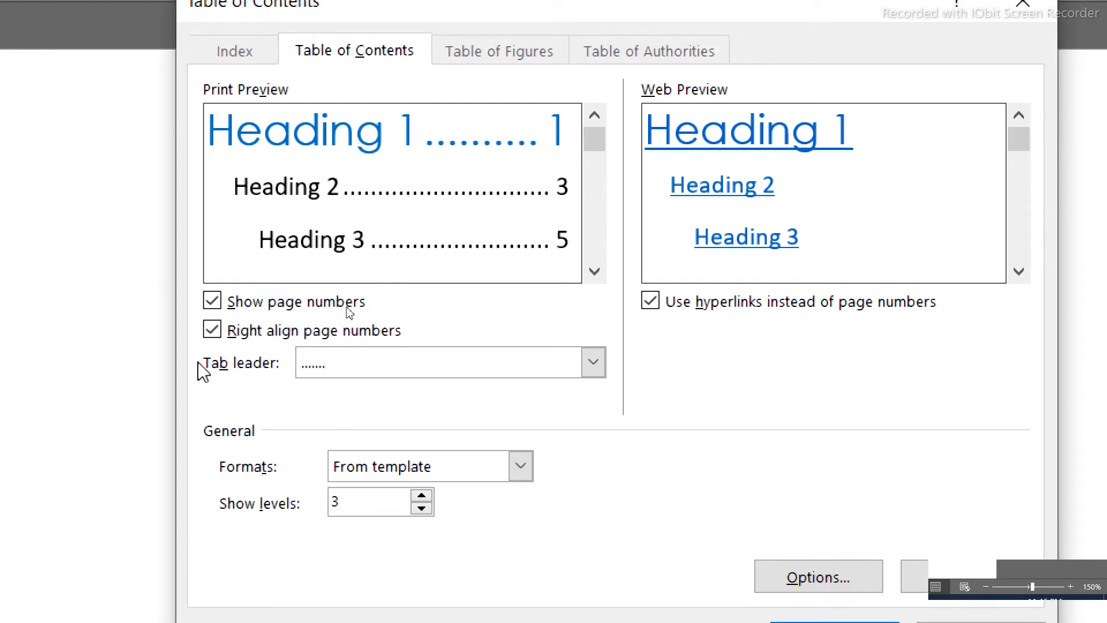
- Try the dashed, solid-line, dotted and no tab leader options for the table of contents
click(592, 364)
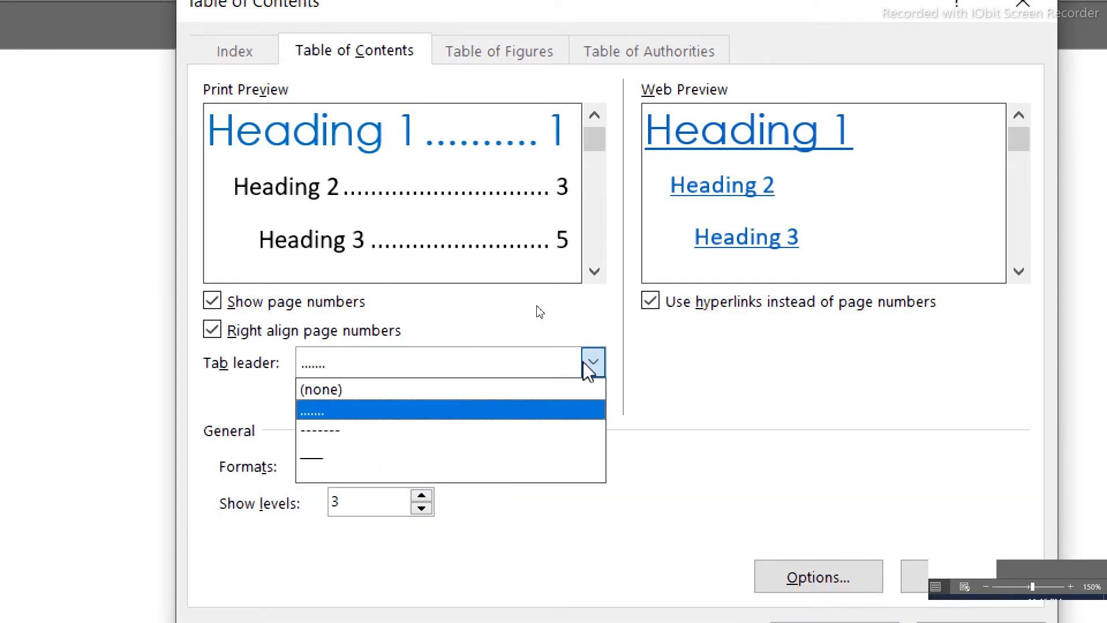
click(411, 430)
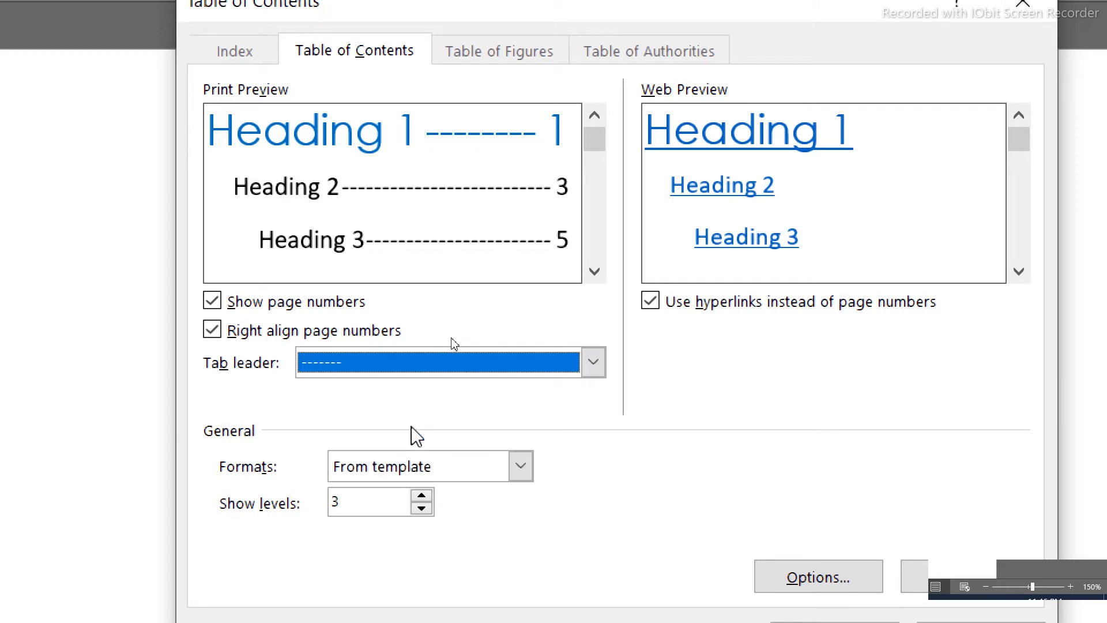
click(593, 369)
click(420, 457)
click(593, 362)
click(454, 414)
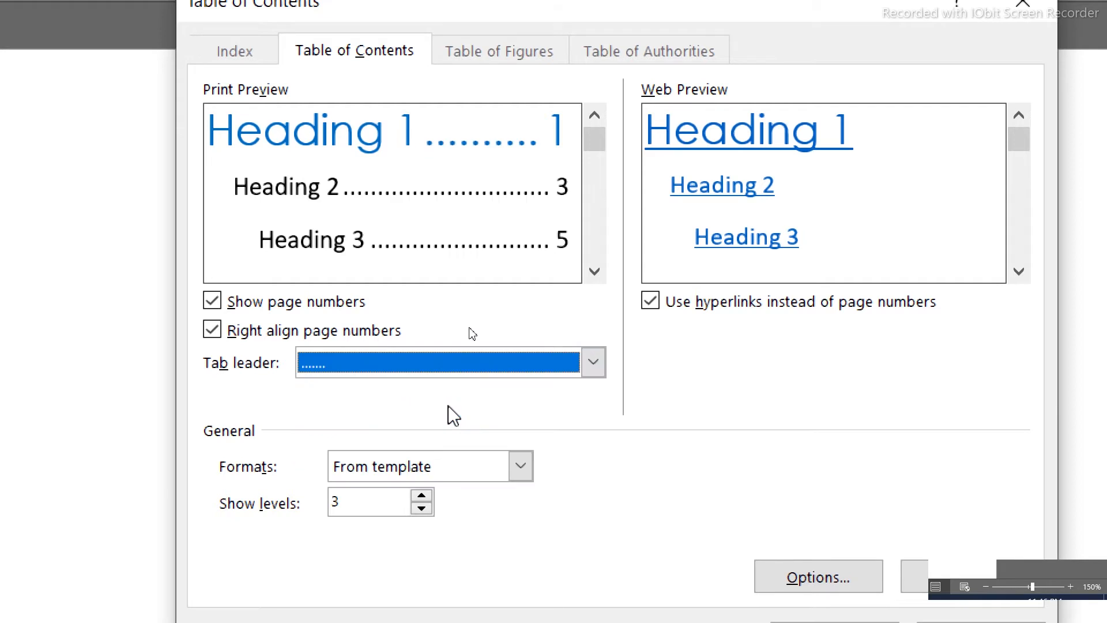
click(489, 372)
click(411, 403)
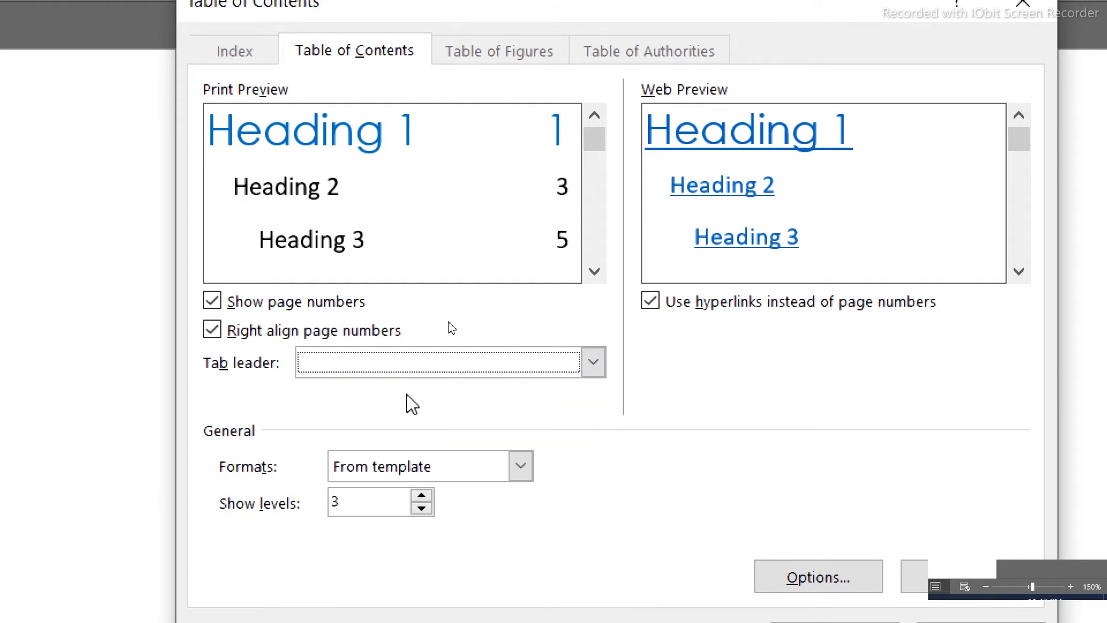
- Set the tab leader to dots and insert the table of contents on the first page
click(436, 371)
click(415, 408)
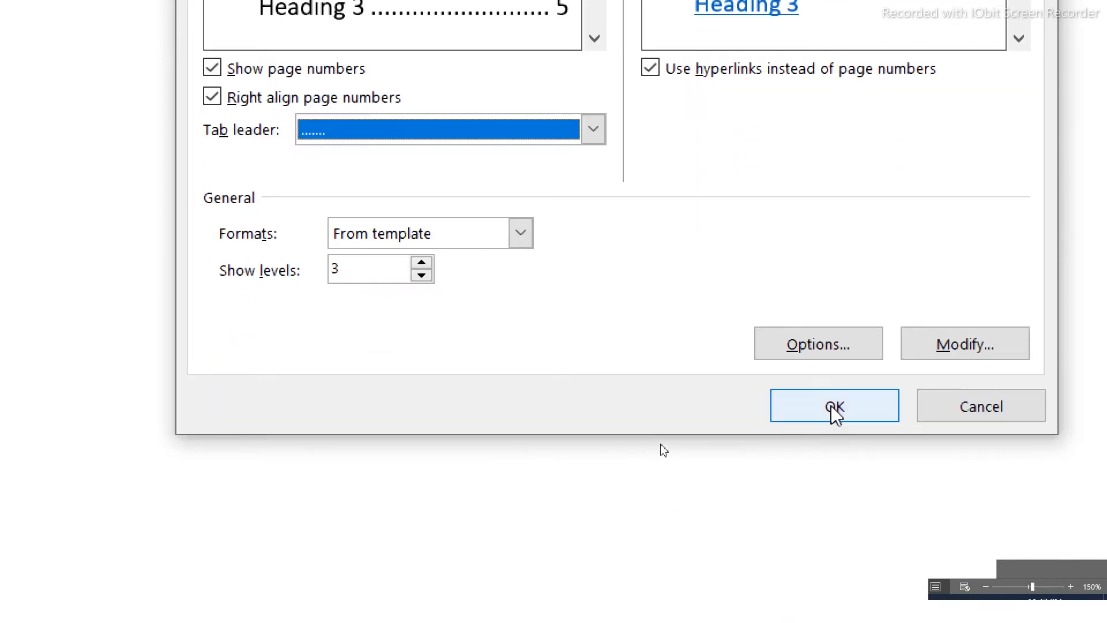
click(833, 406)
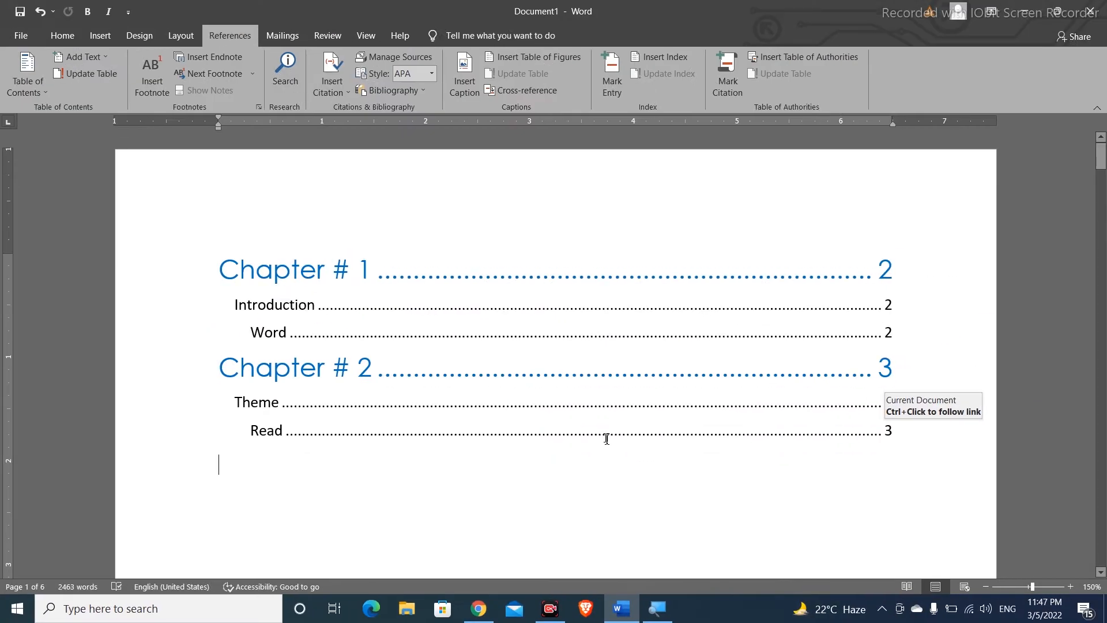
- Check the chapter pages, follow the "Theme" entry's link to its heading, and return to the table of contents
scroll(603, 437, down, 10)
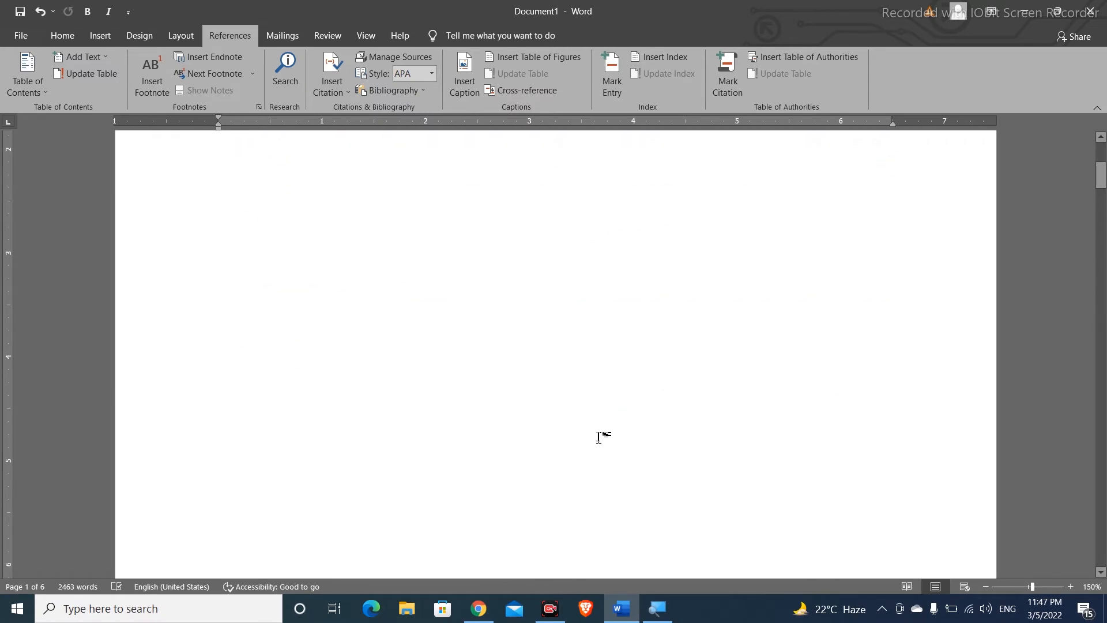
scroll(598, 437, down, 5)
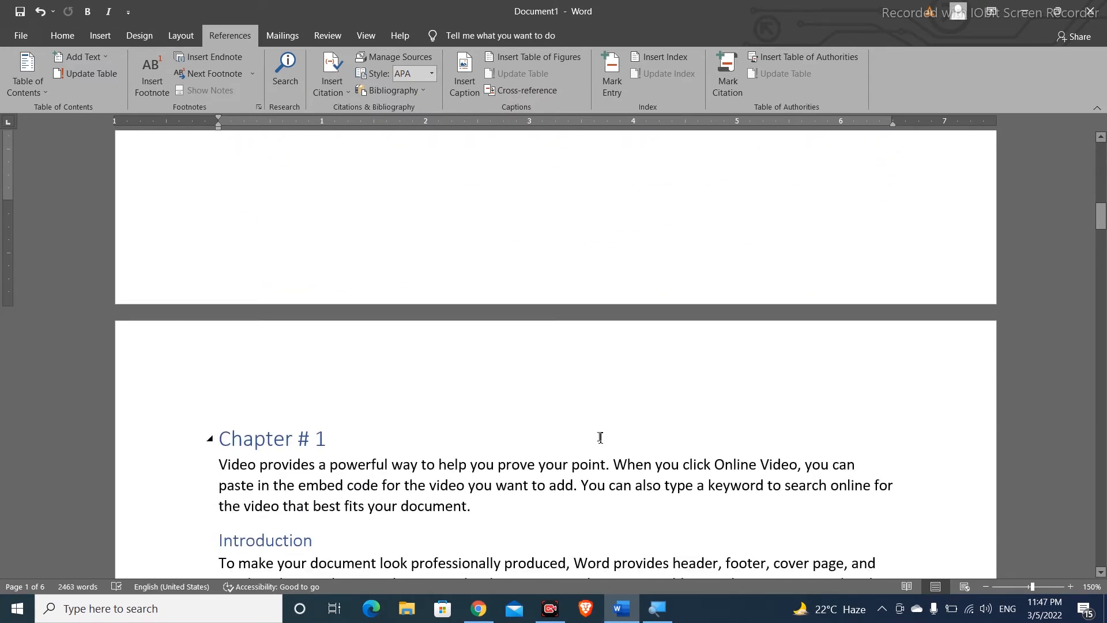
scroll(600, 437, up, 14)
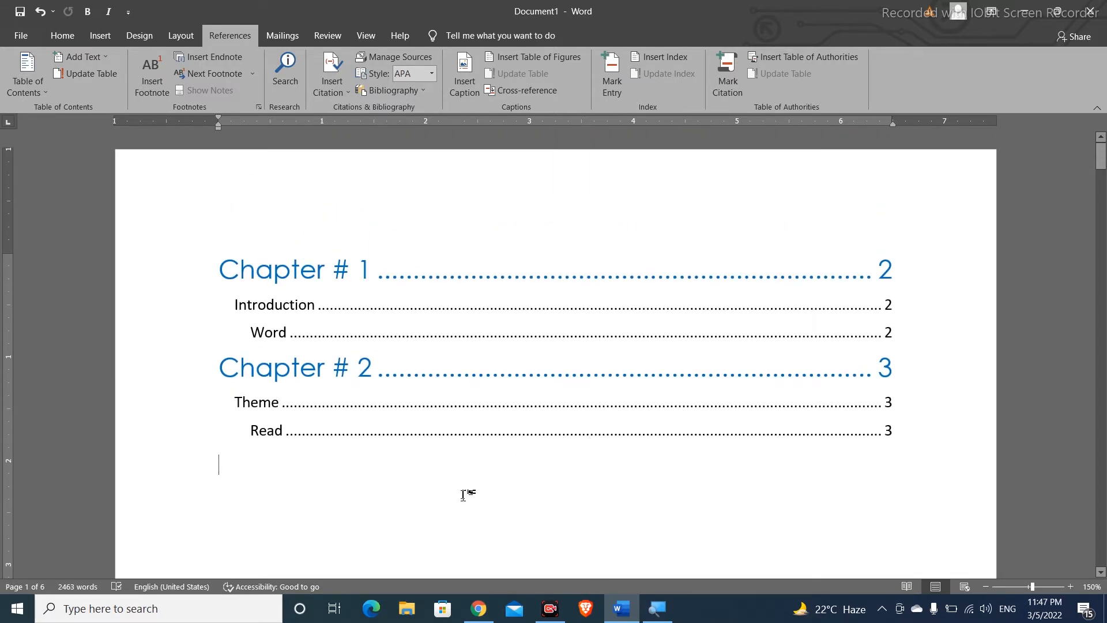
click(257, 406)
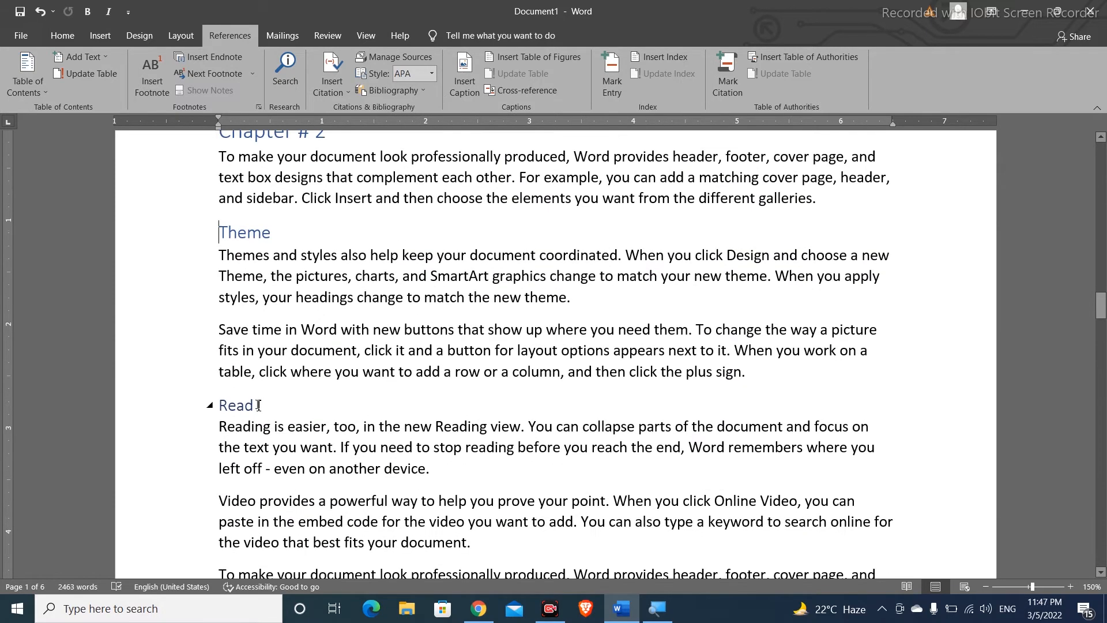
click(273, 225)
drag(1105, 305, 1105, 153)
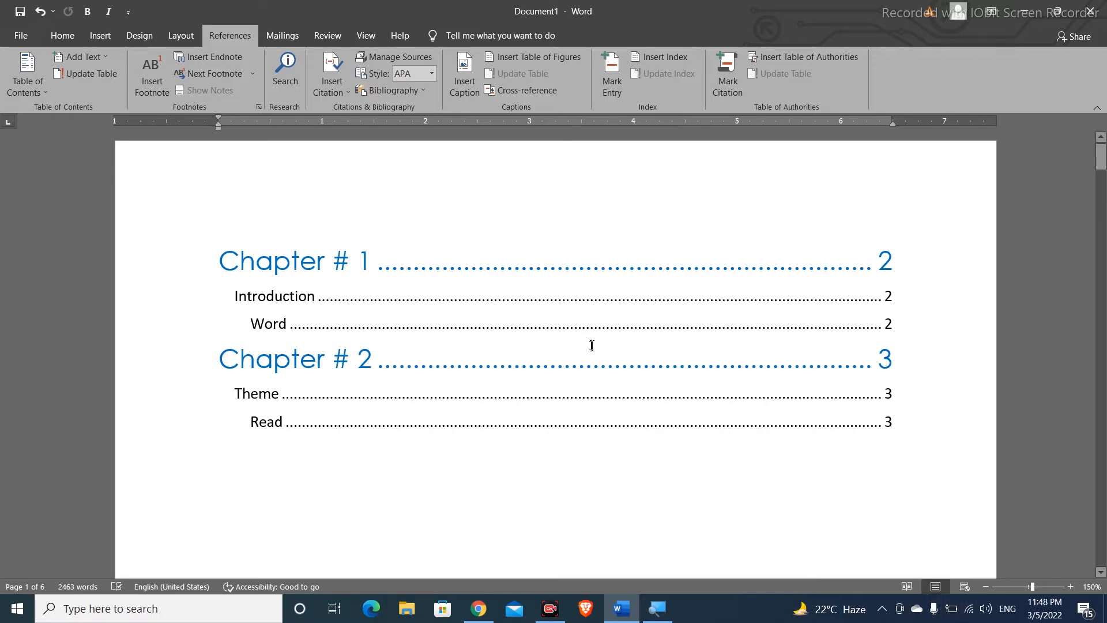
scroll(591, 344, down, 15)
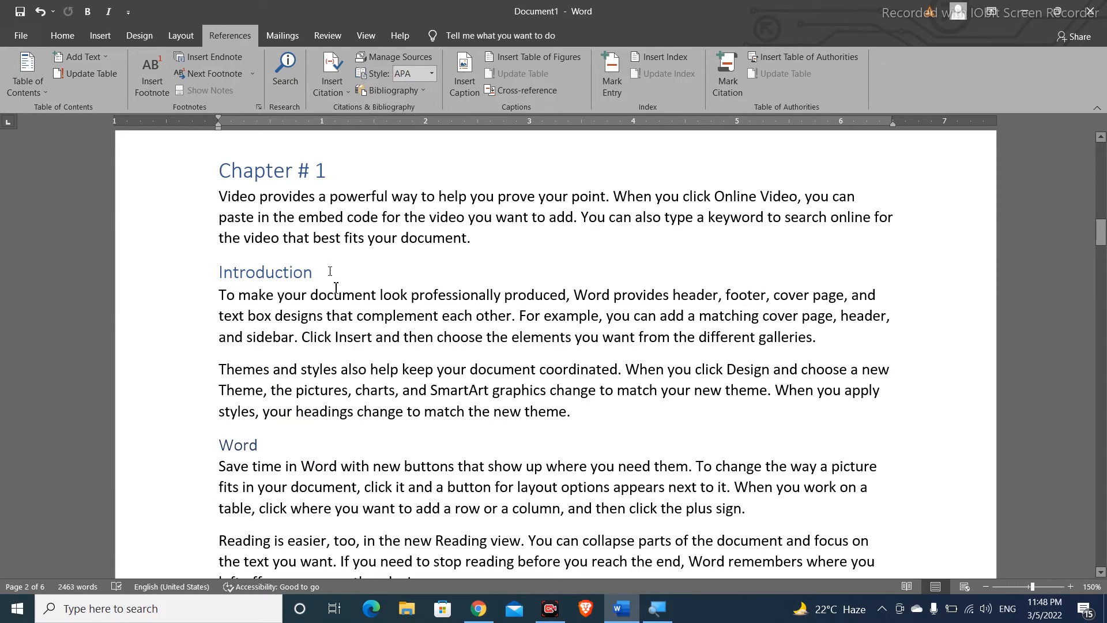
double_click(343, 271)
key(Delete)
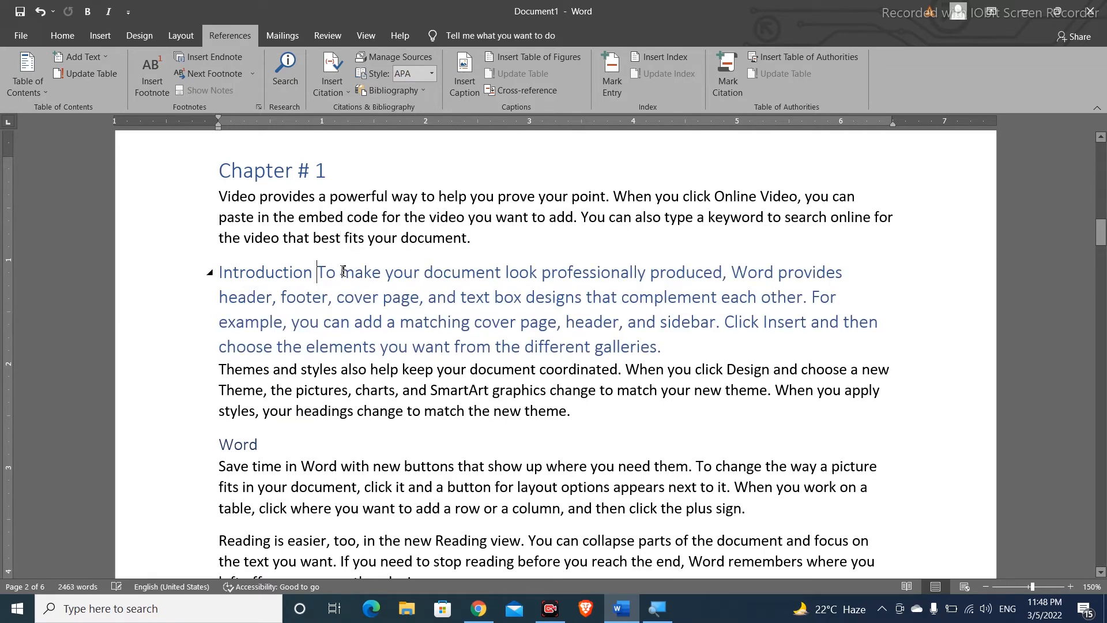
key(ctrl+z)
key(ctrl+y)
key(ctrl+z)
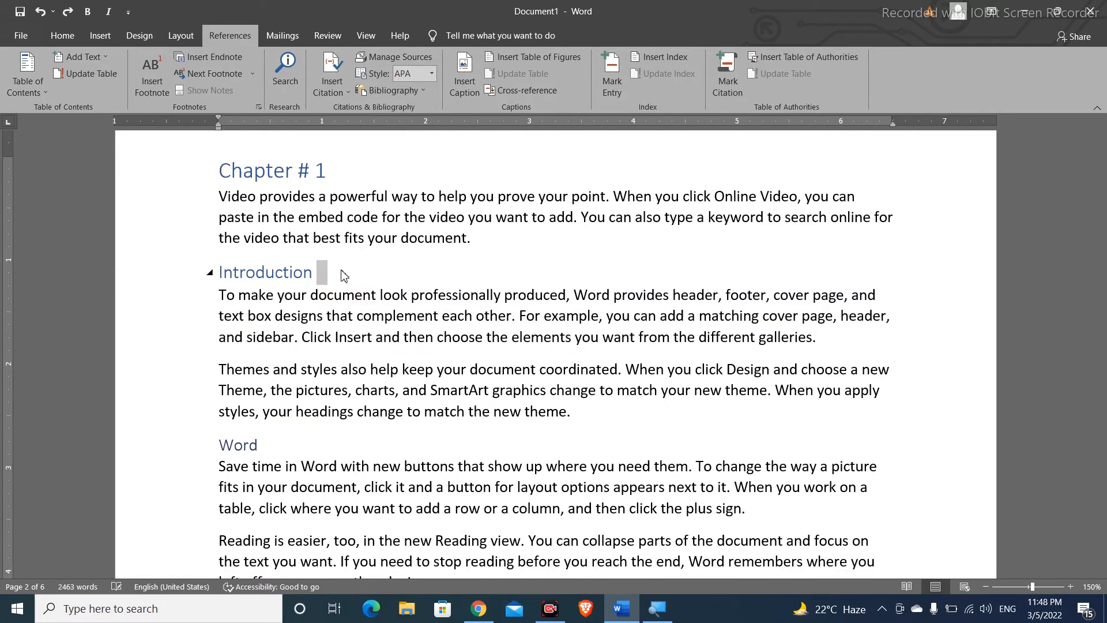
- Extend the "Introduction" heading in Chapter # 1 to "Introduction-Document" and update the entire table of contents
click(343, 275)
text(-Document)
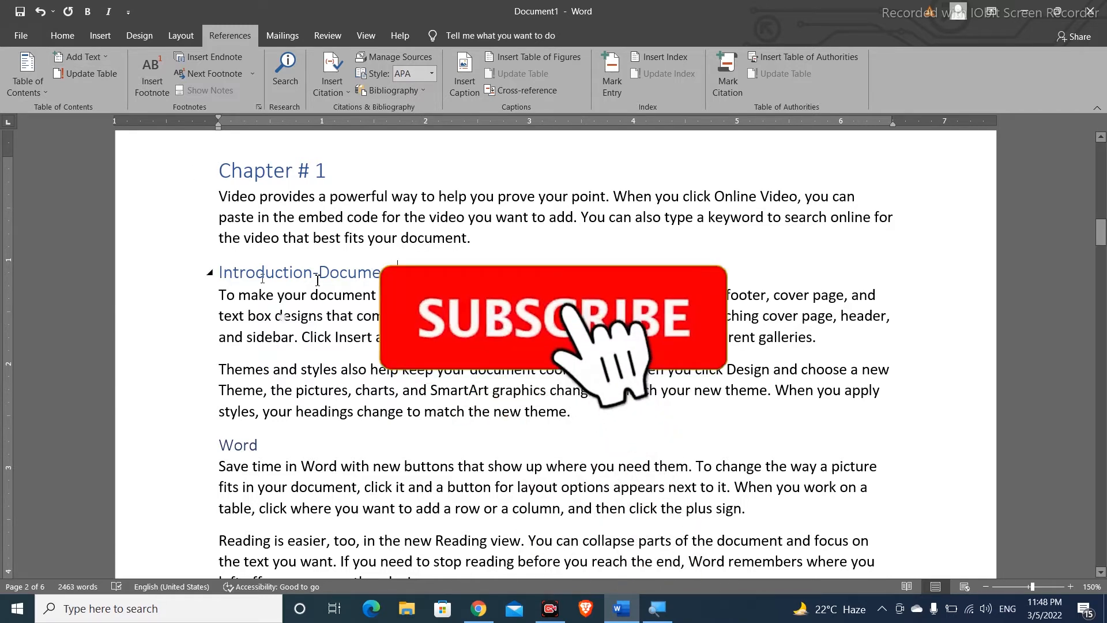
scroll(554, 357, up, 2)
scroll(553, 358, up, 5)
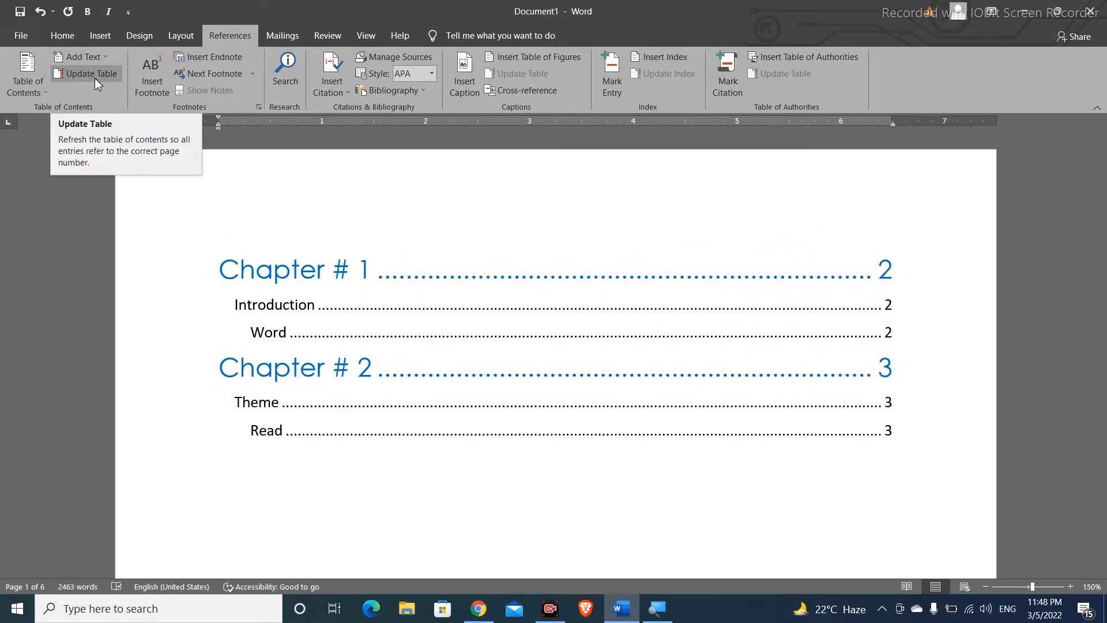
click(95, 78)
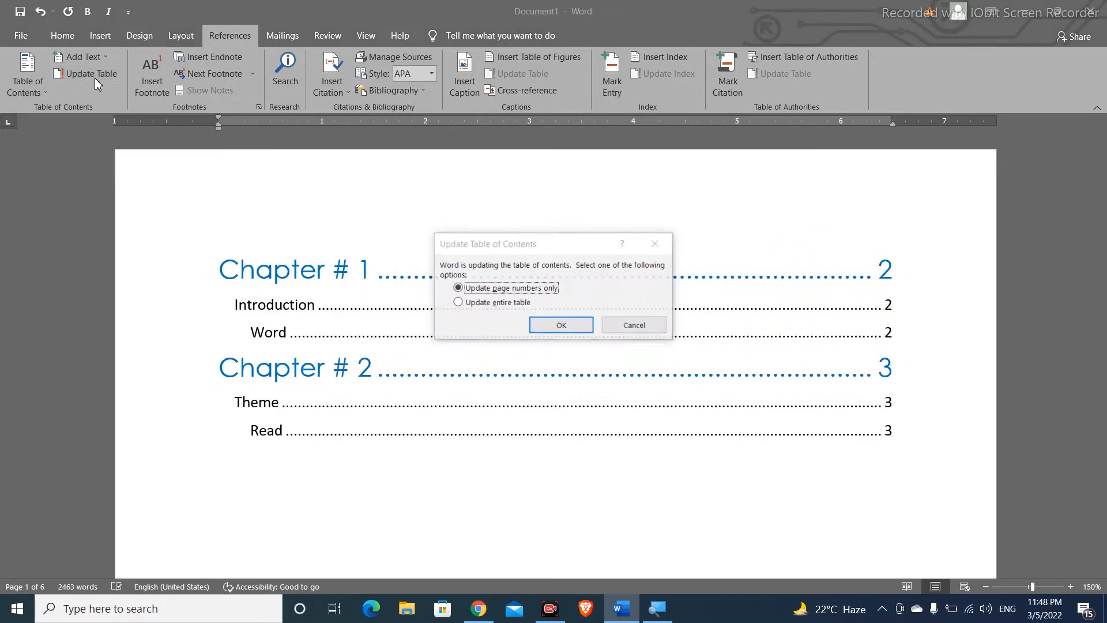
click(505, 306)
key(Return)
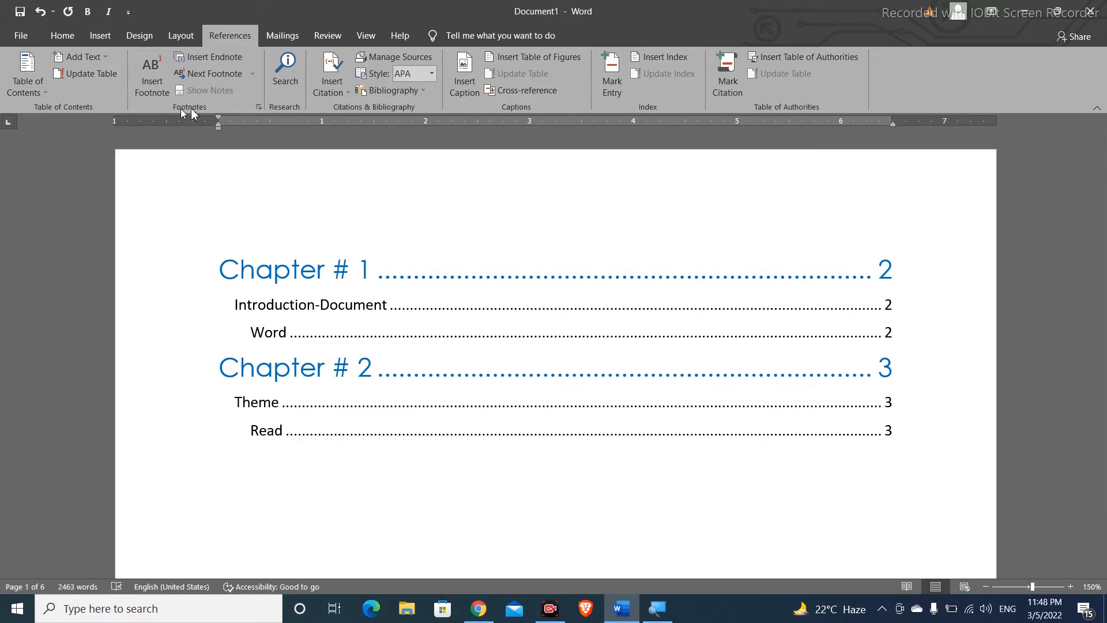
- Delete the entire content of the document, including the table of contents
key(ctrl+a)
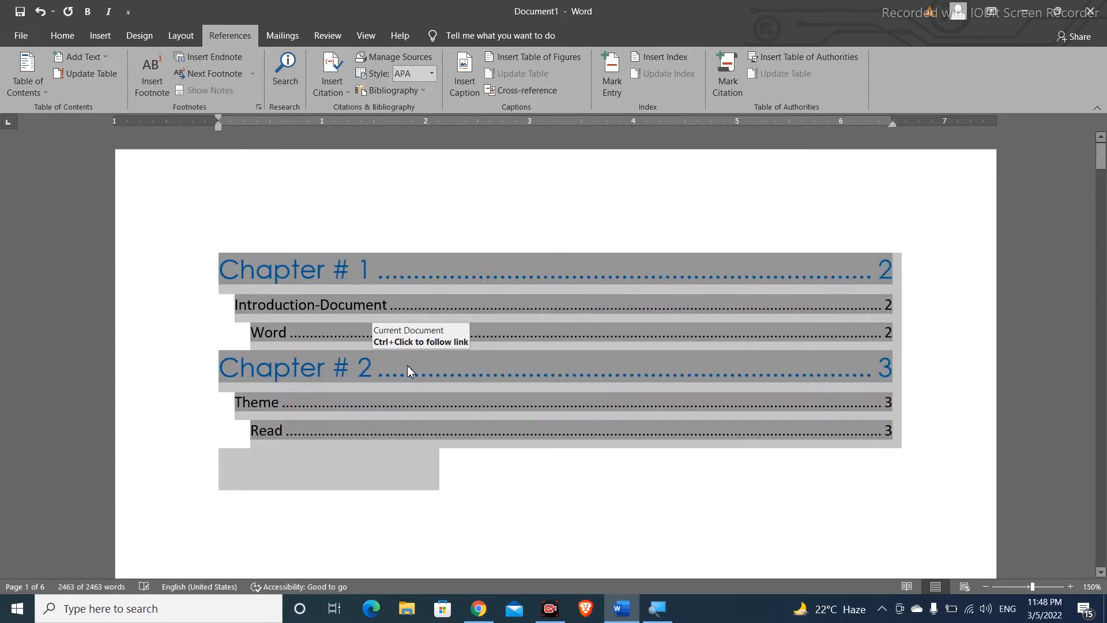
key(Delete)
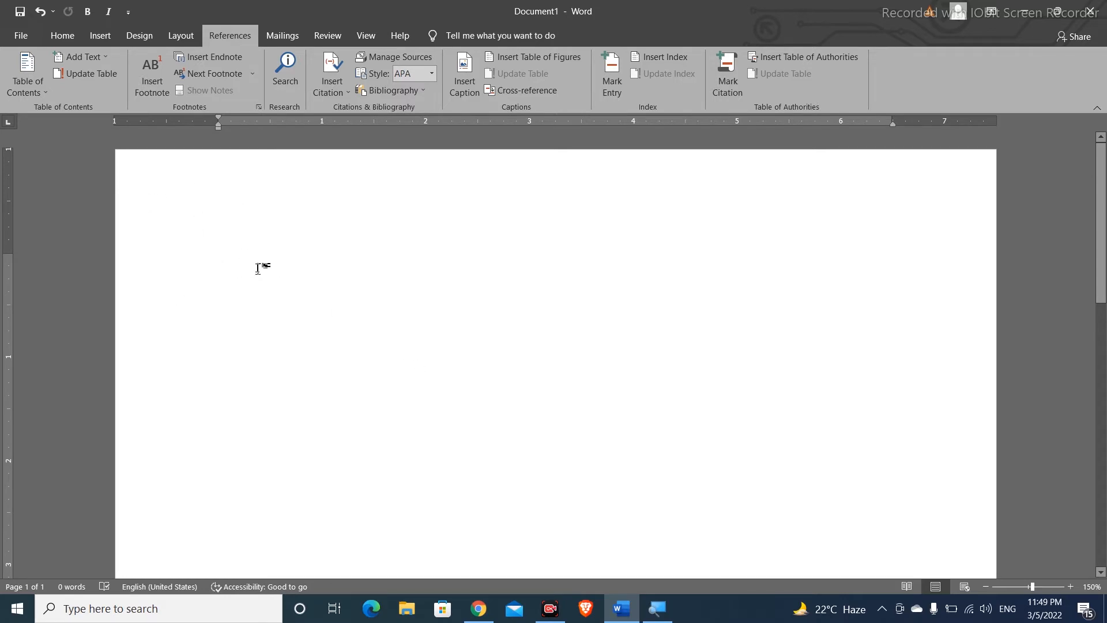
- Generate three paragraphs of sample text with =rand(3)
text(=rand()
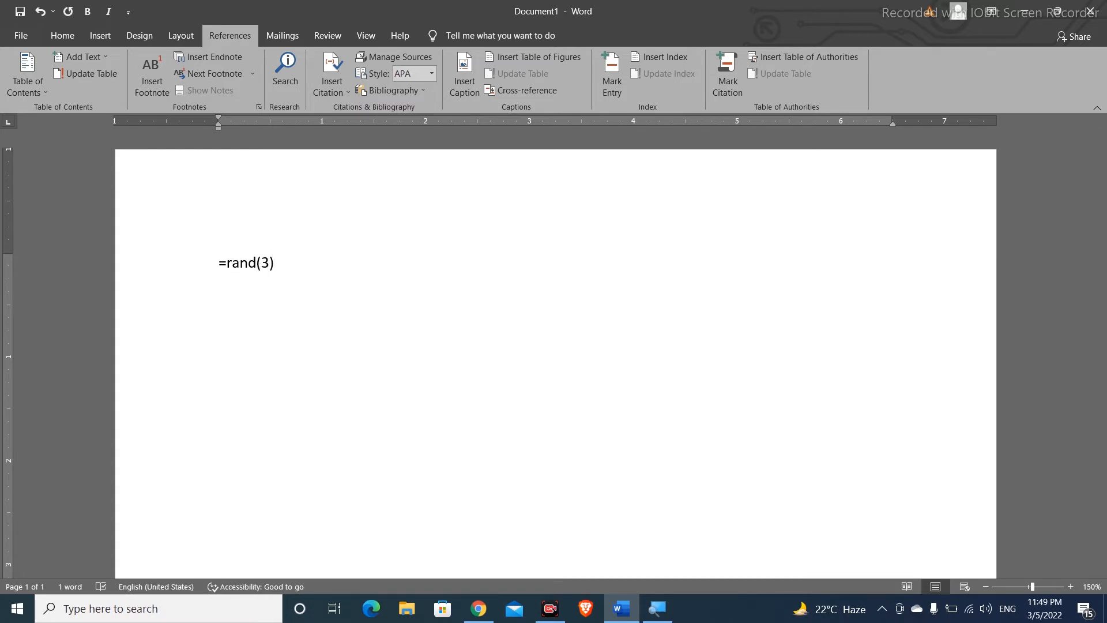
text(3))
key(Return)
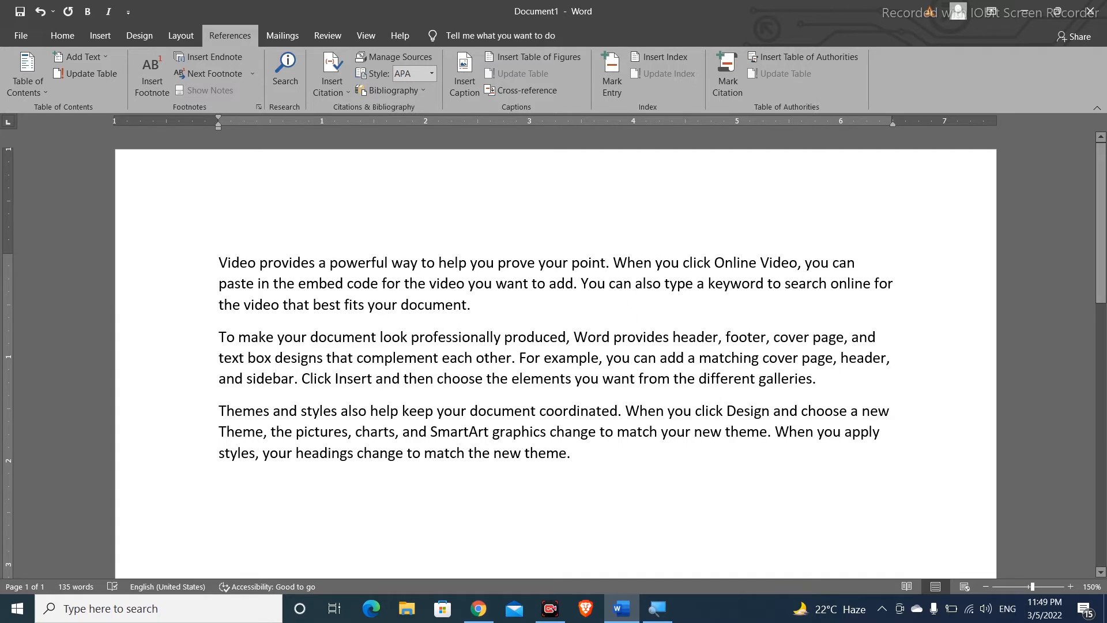
- In the first paragraph, add "RAM" after "prove your point" and "ROM" after "fits your document"
text(RAM)
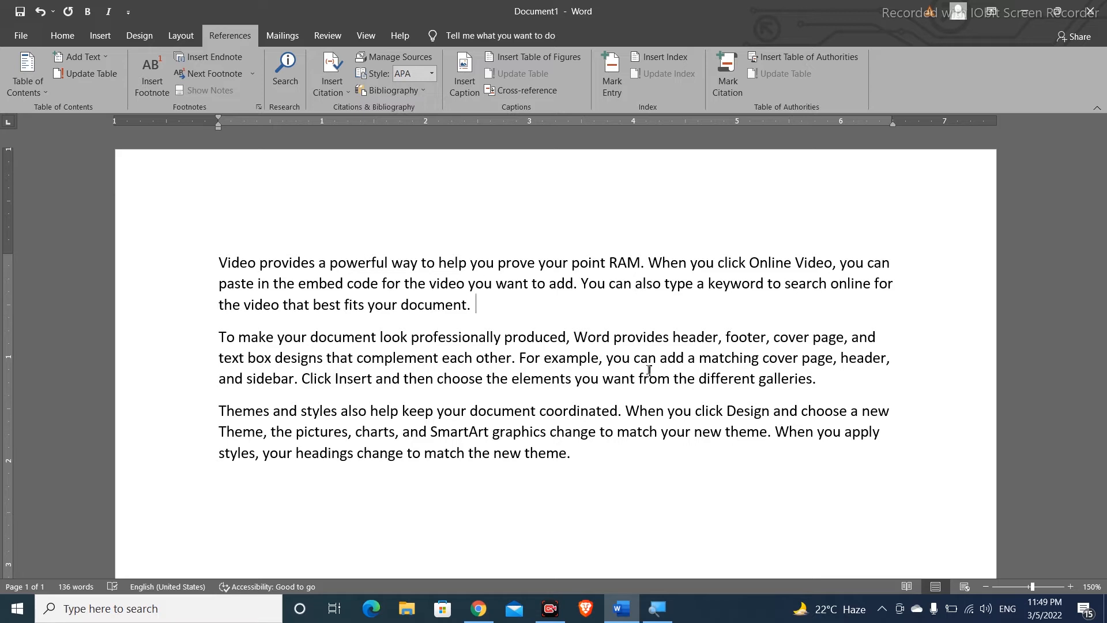
text(ROM)
- Add two blank pages after the sample text
scroll(552, 325, down, 5)
scroll(552, 323, up, 5)
scroll(582, 305, down, 4)
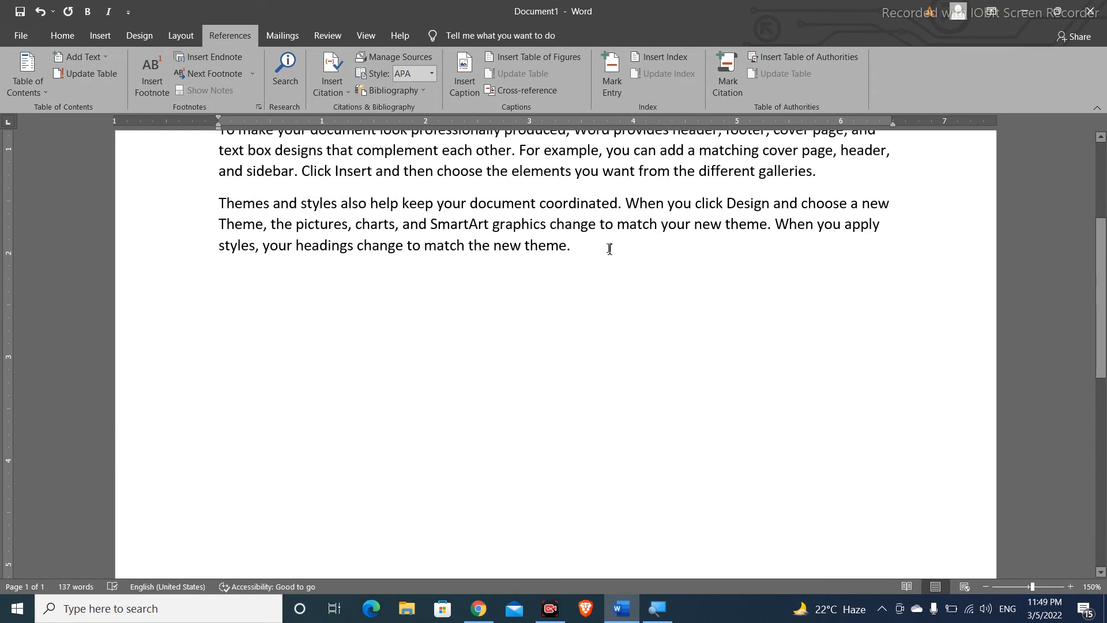
scroll(607, 248, down, 5)
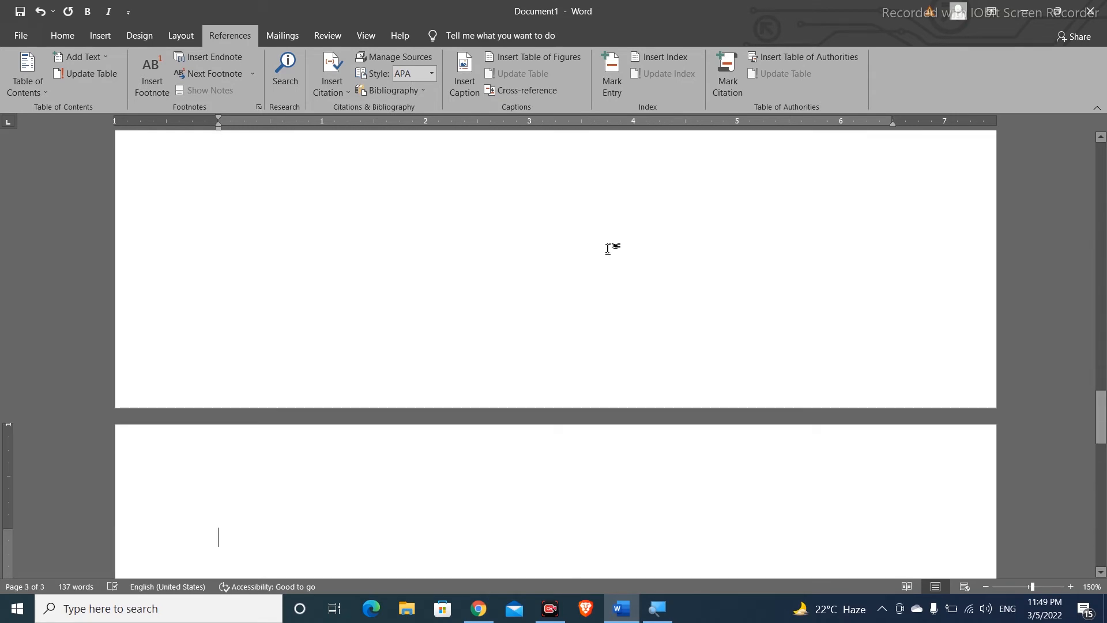
- Insert a footnote for the word "RAM" in the first paragraph
scroll(607, 248, up, 5)
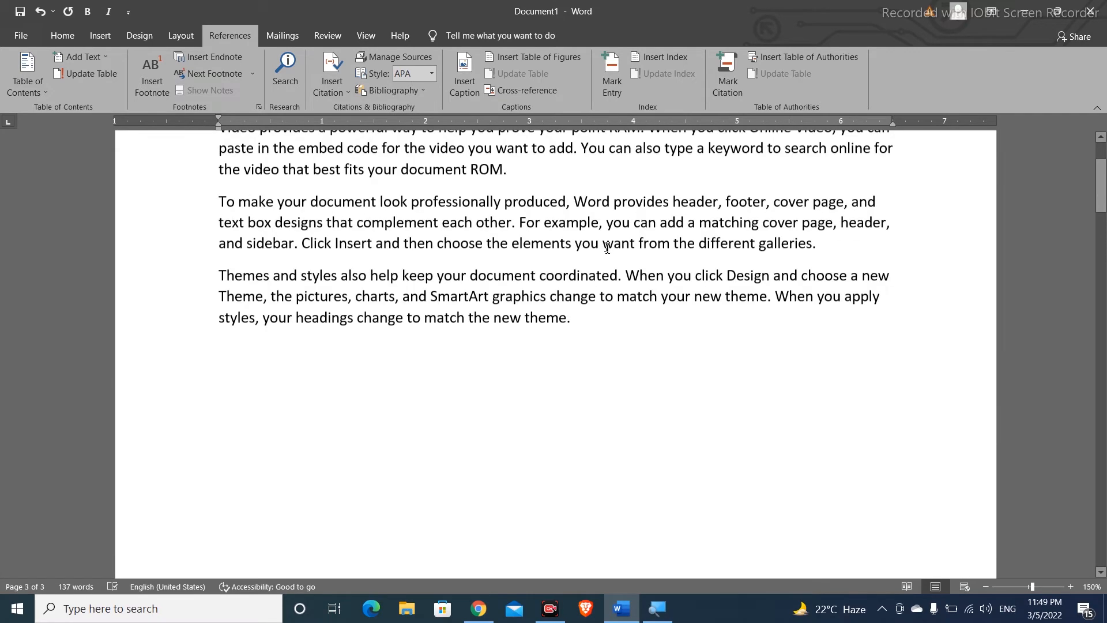
scroll(607, 248, up, 1)
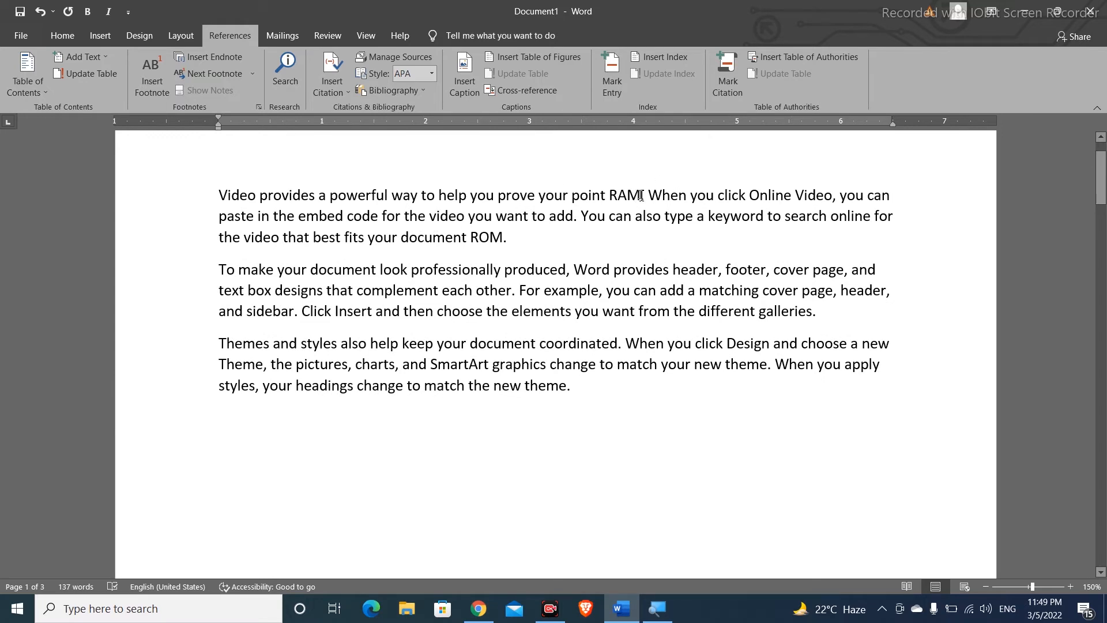
double_click(623, 195)
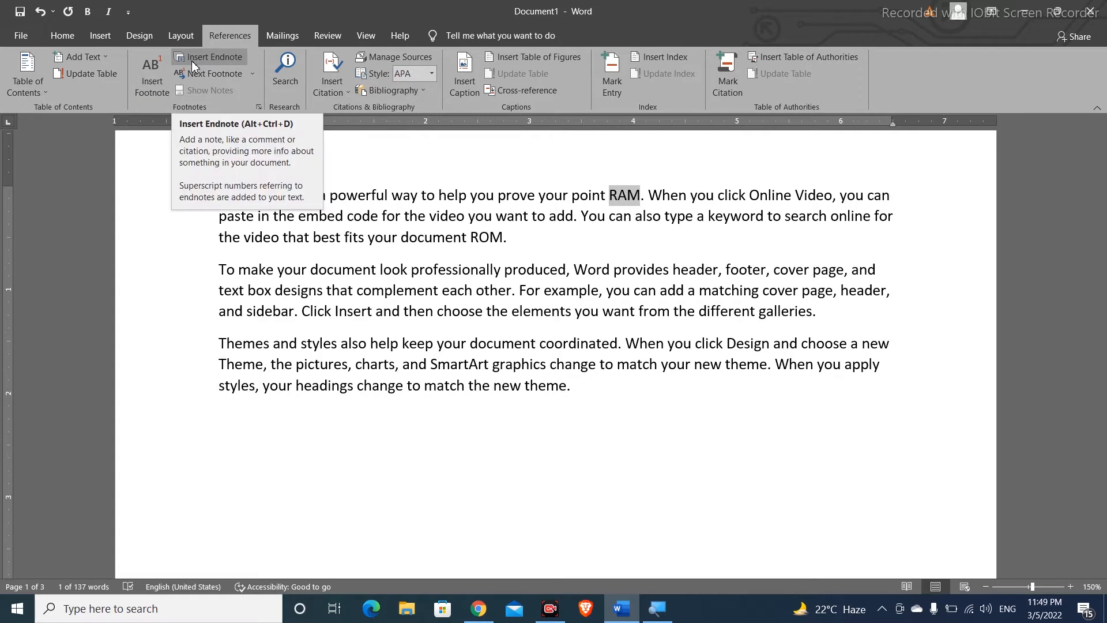
click(155, 85)
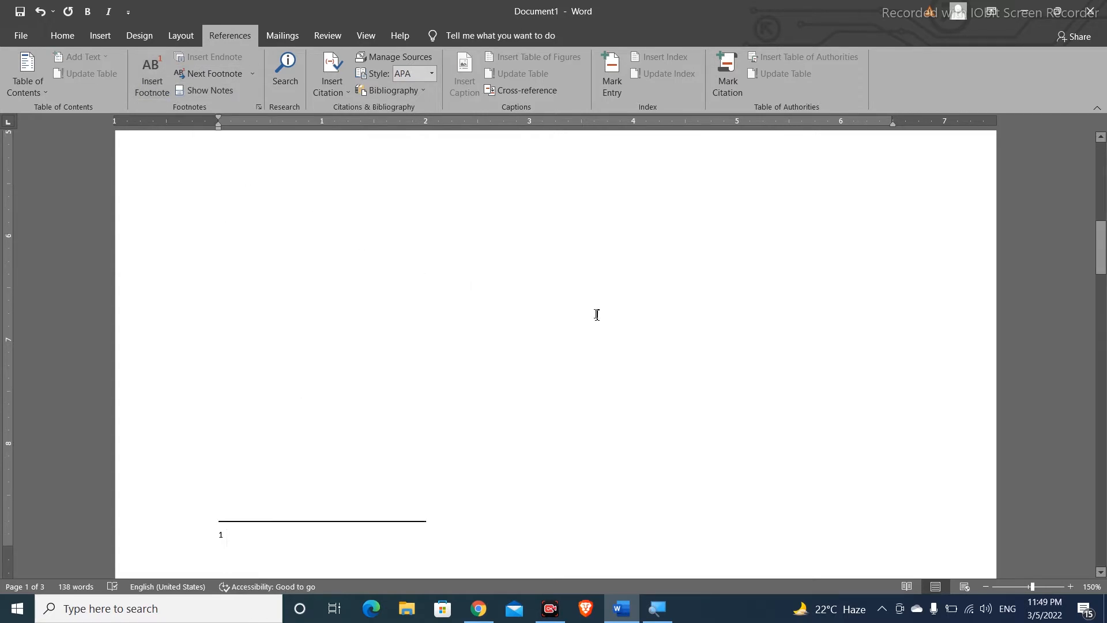
scroll(595, 314, down, 5)
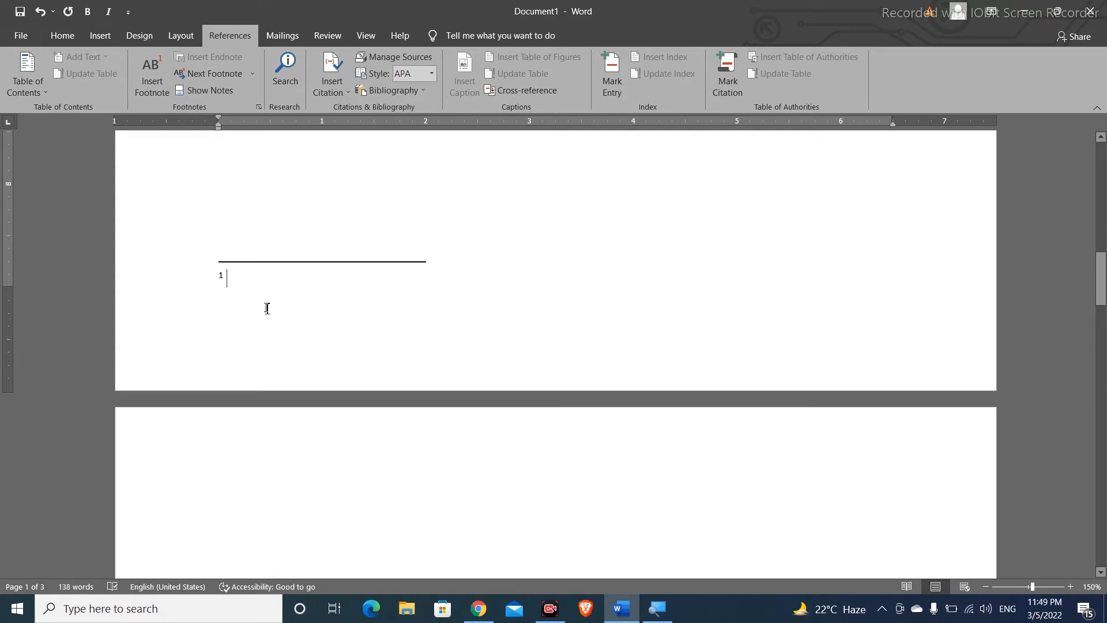
- Enter "Random Access Memory" as the footnote text and return to its reference mark beside "RAM"
text(Read)
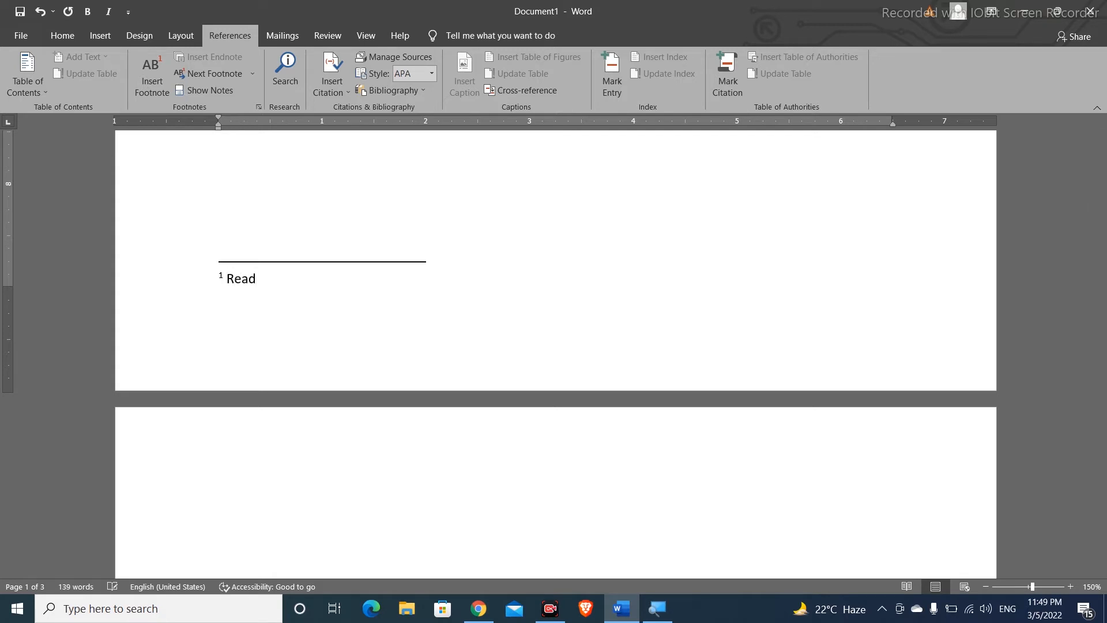
text( a)
key(BackSpace)
key(BackSpace)
key(BackSpace)
key(BackSpace)
key(BackSpace)
text(andom Access Memory)
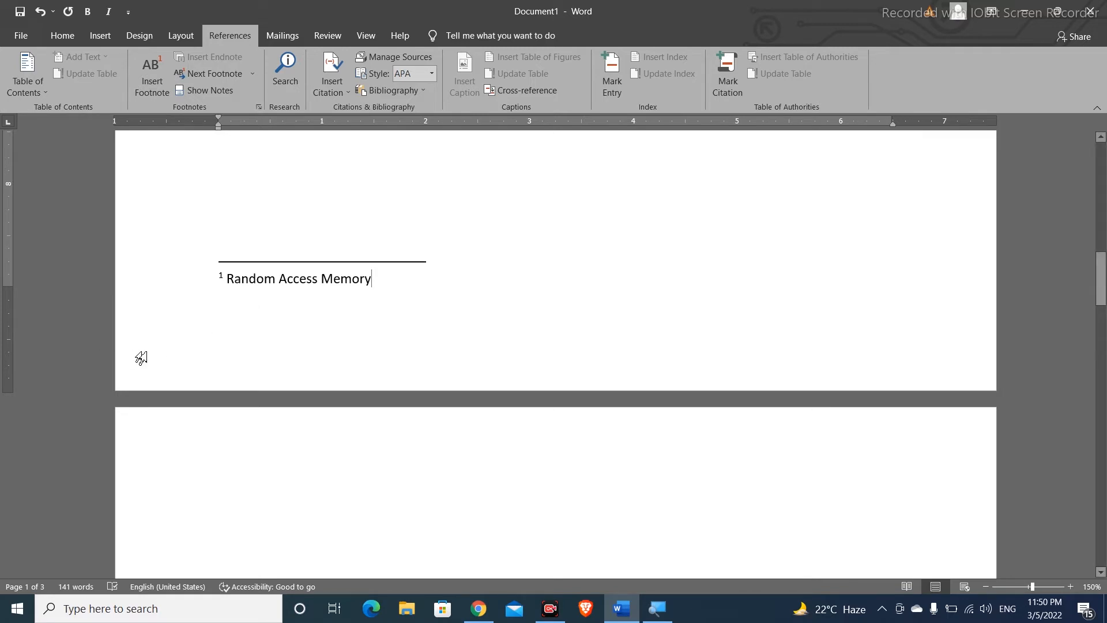
scroll(566, 343, up, 10)
scroll(565, 344, up, 3)
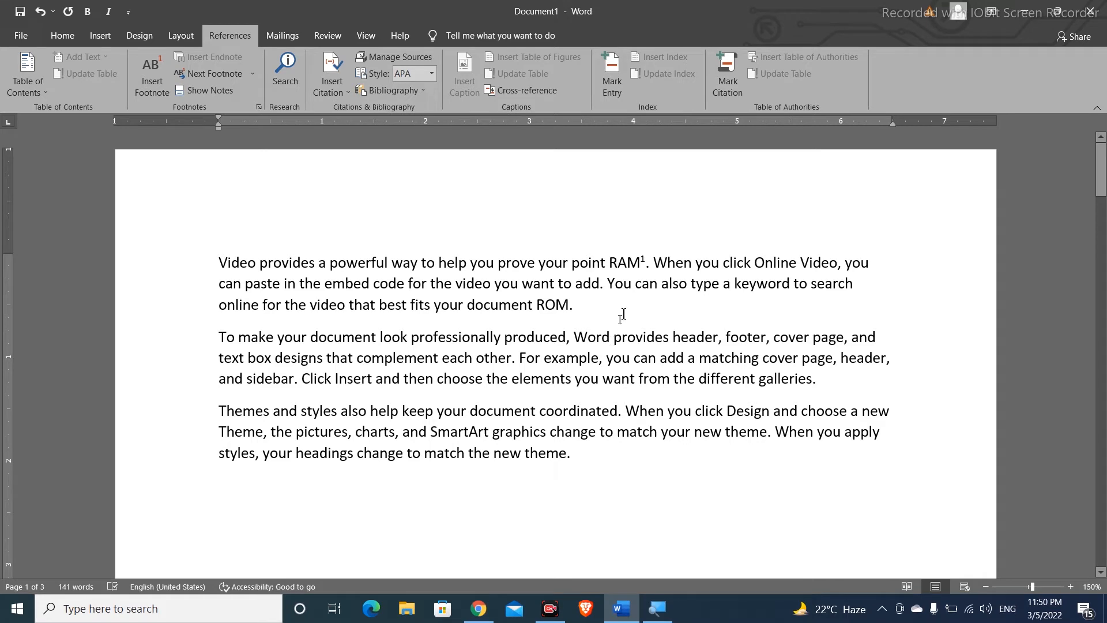
mouse_move(628, 266)
- Insert an endnote for the word "ROM" in the first paragraph with the text "Read Only Memory"
triple_click(557, 306)
click(558, 306)
triple_click(557, 306)
click(558, 306)
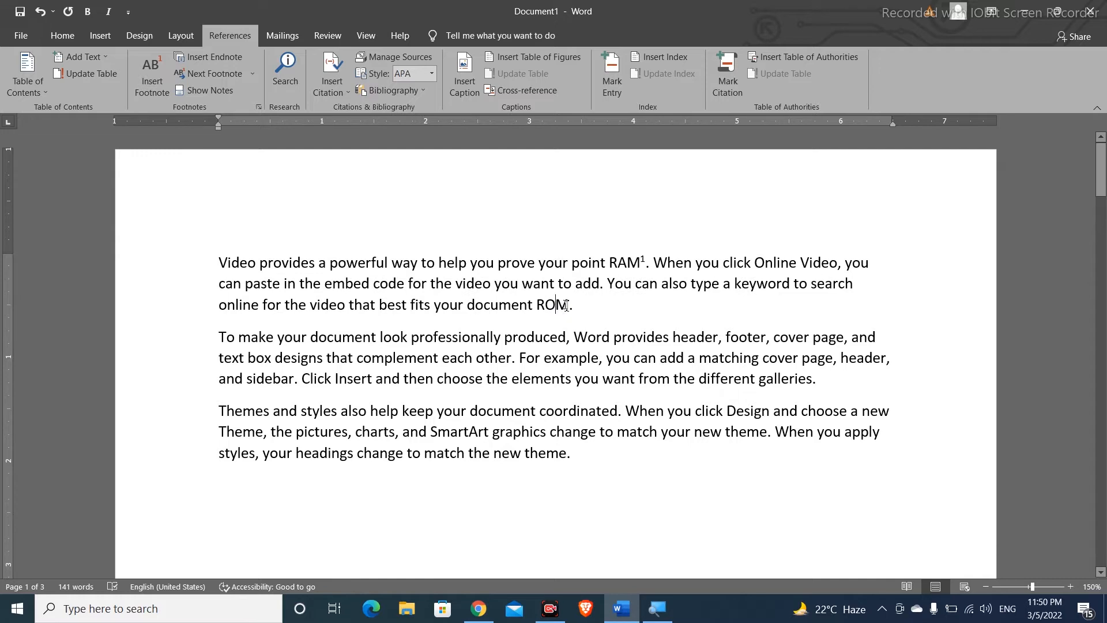
double_click(565, 305)
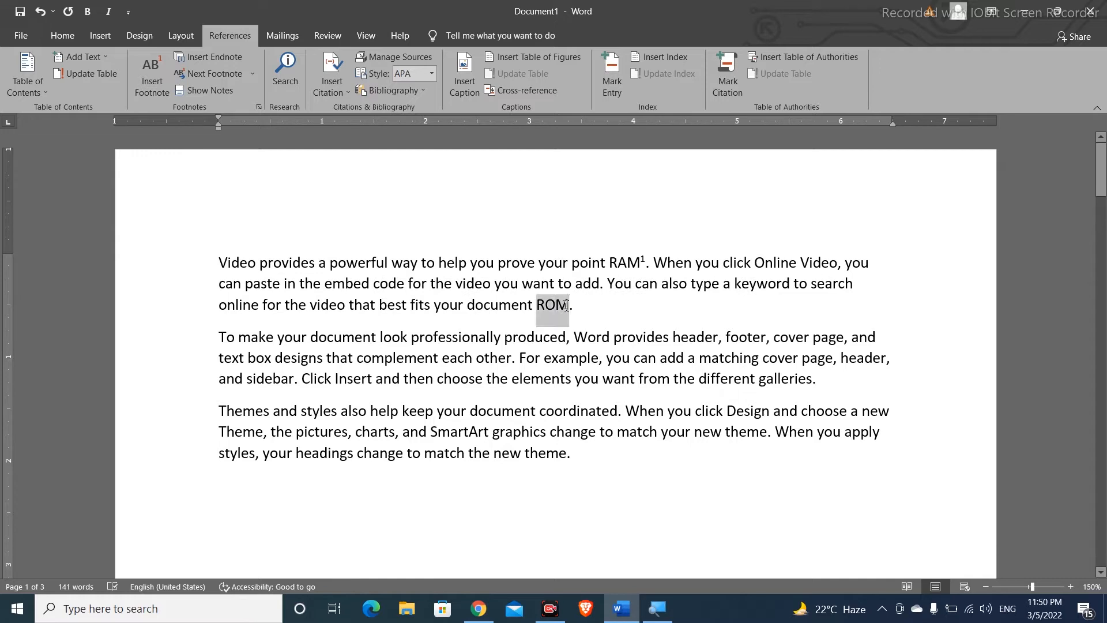
click(210, 57)
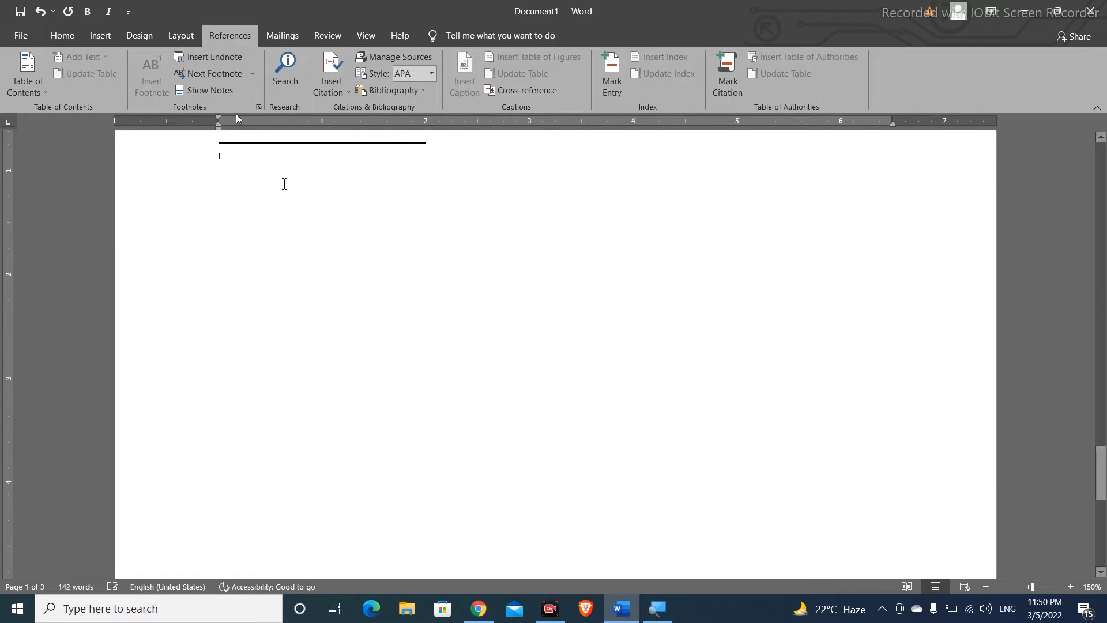
scroll(472, 378, up, 3)
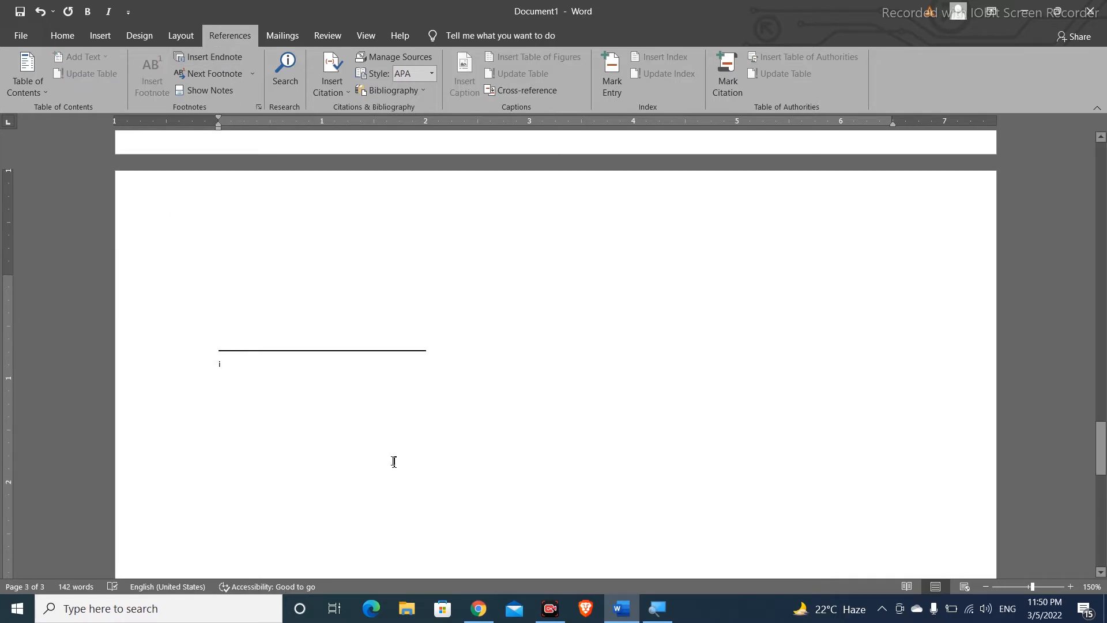
text(Read O)
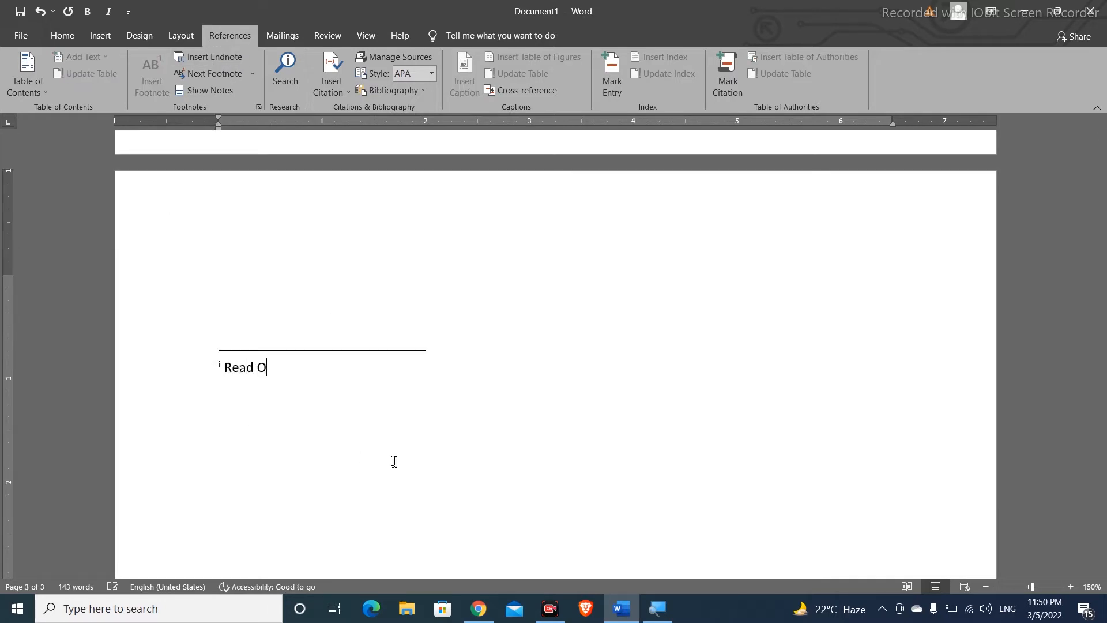
text(nly Memory)
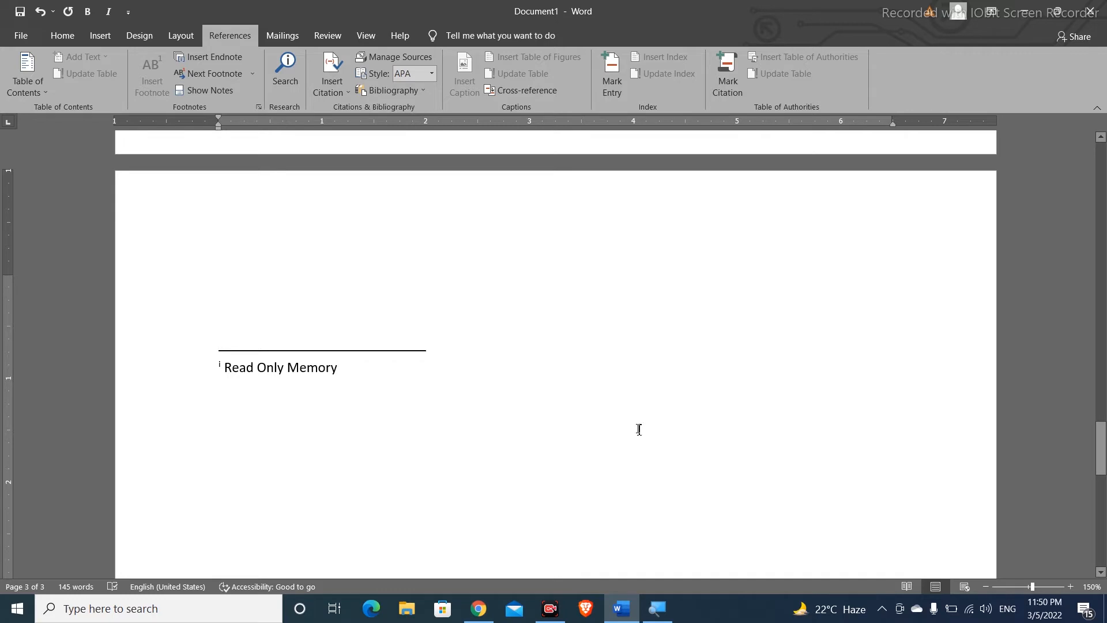
- Delete the endnote text and all remaining content of the document
scroll(639, 430, up, 15)
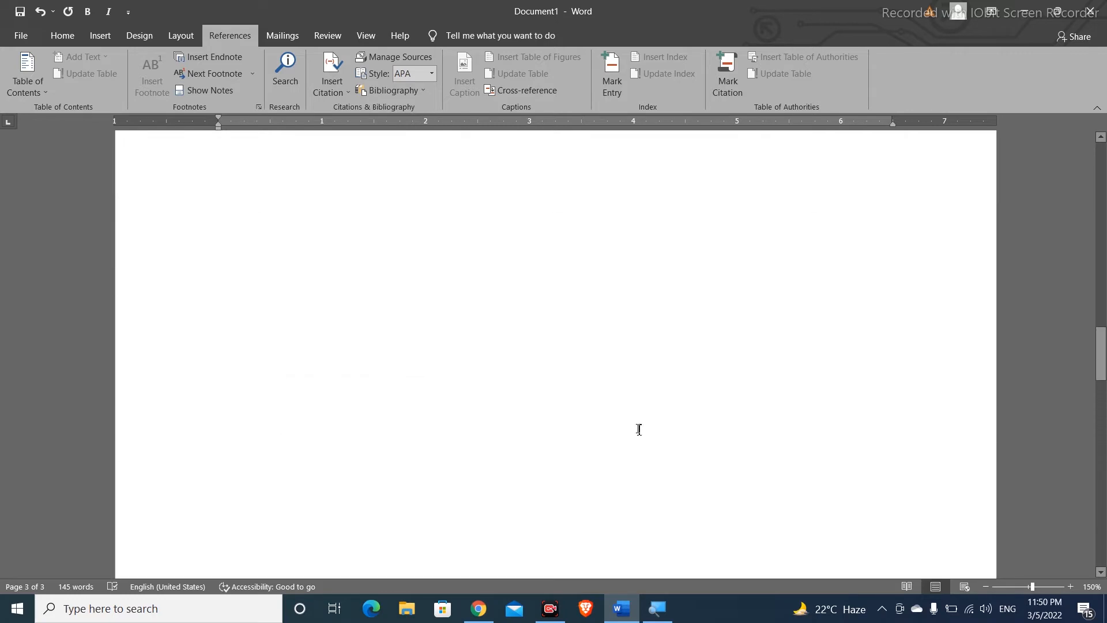
scroll(638, 429, up, 9)
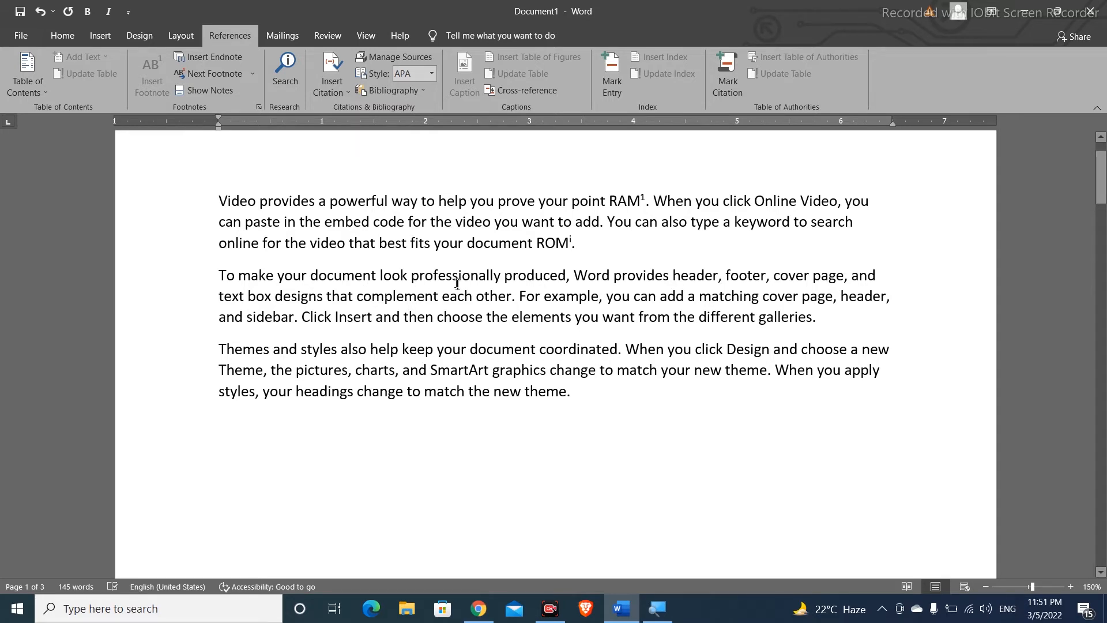
key(ctrl+a)
key(Delete)
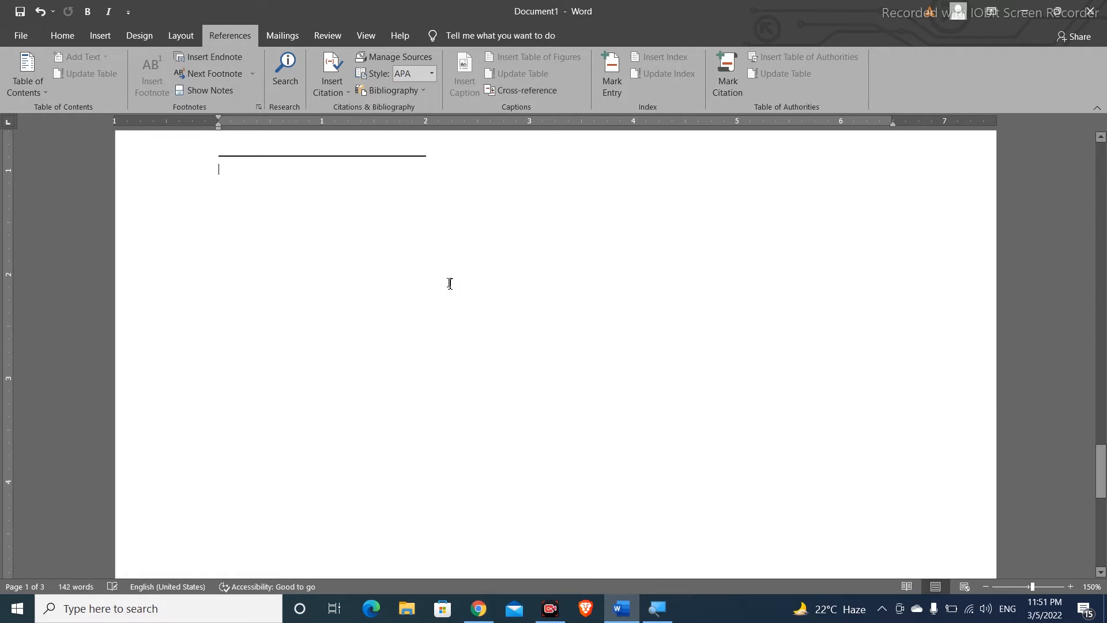
scroll(450, 280, up, 8)
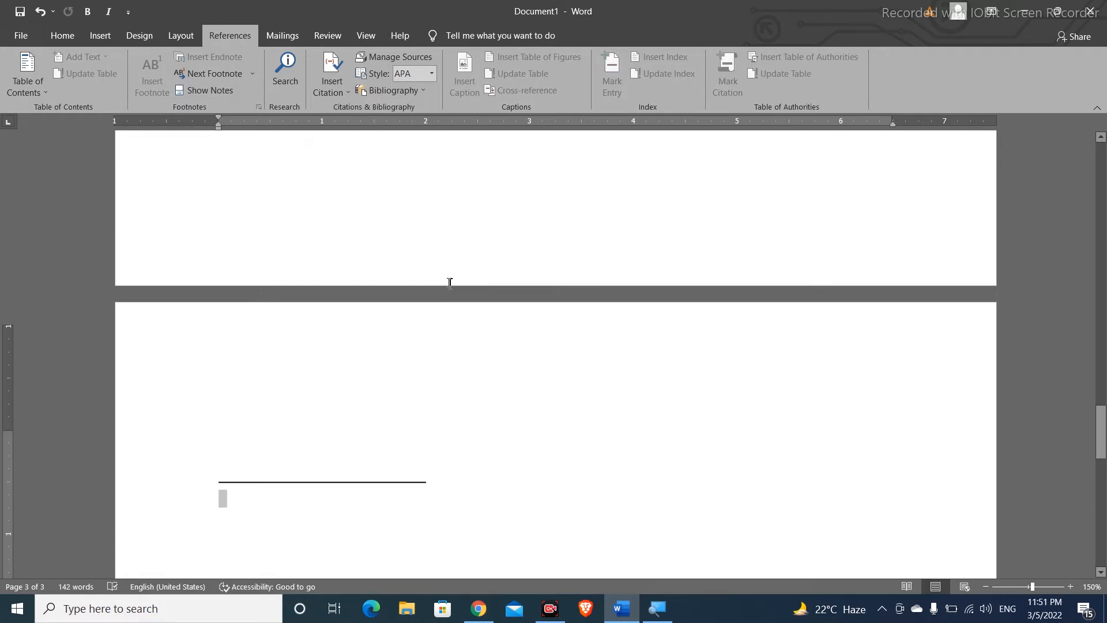
key(ctrl+a)
key(Delete)
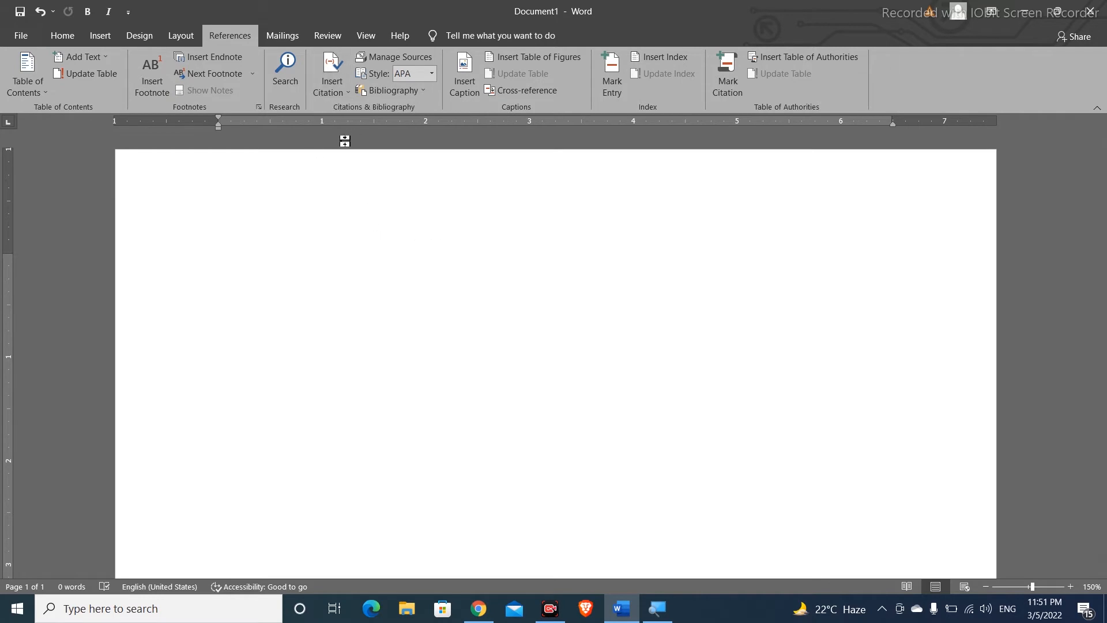
- Generate two paragraphs of sample text with =rand(2)
text(=rand(2))
key(Return)
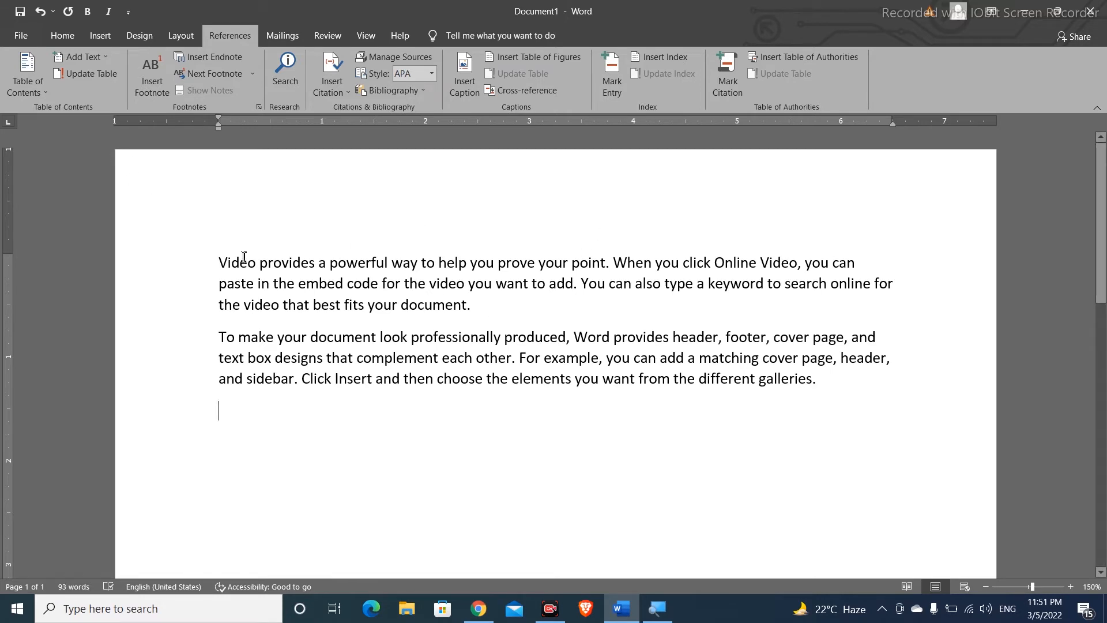
double_click(215, 262)
double_click(444, 314)
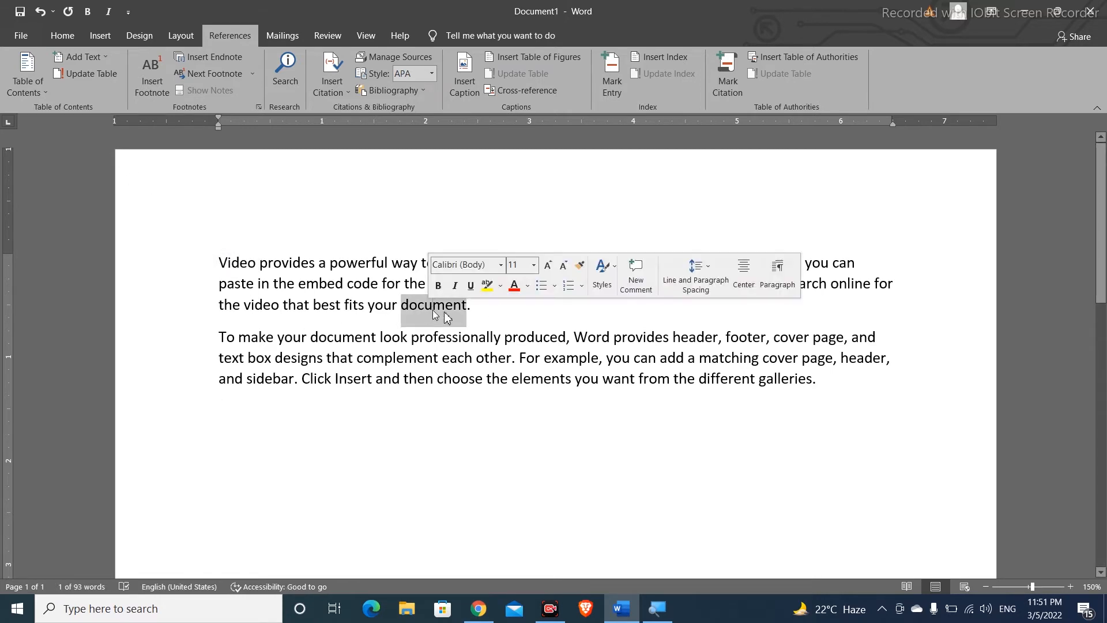
click(494, 315)
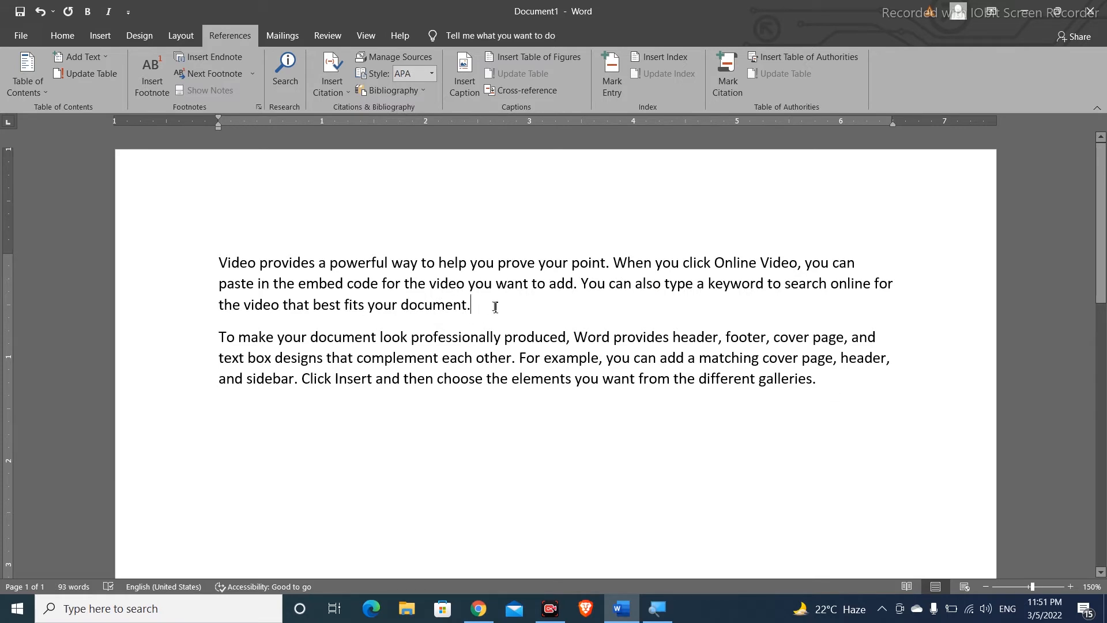
click(176, 262)
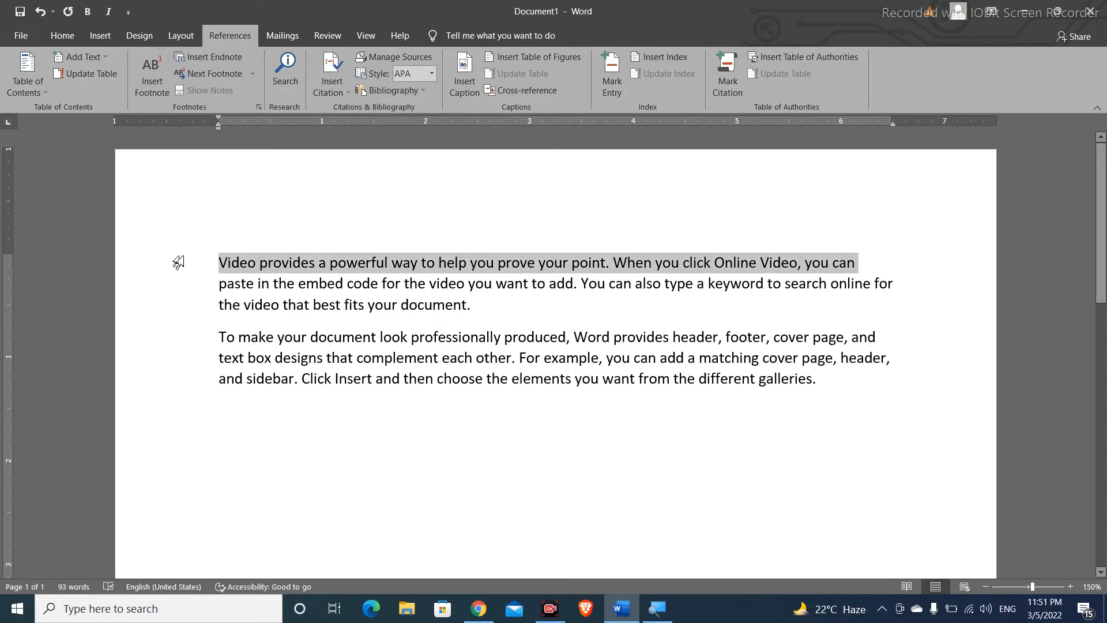
double_click(229, 266)
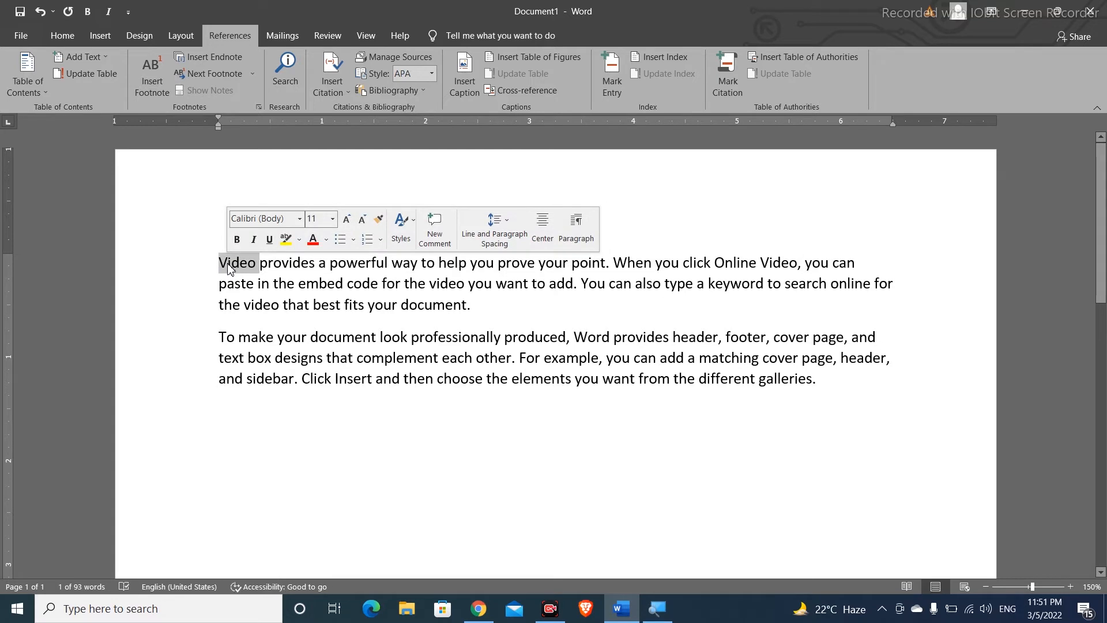
click(513, 306)
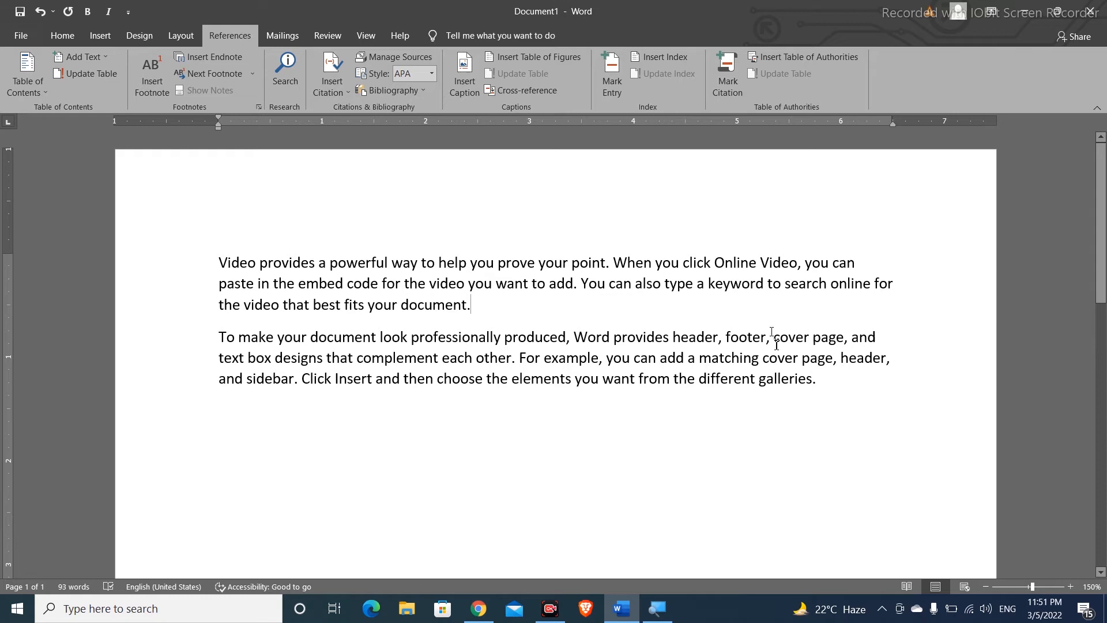
click(238, 337)
click(218, 337)
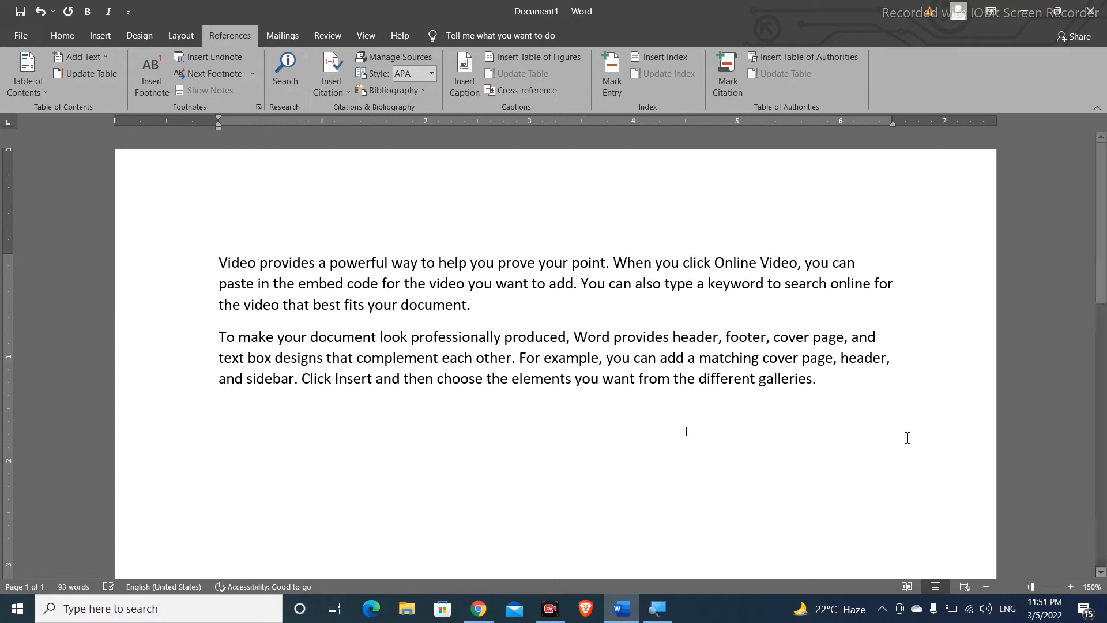
key(Return)
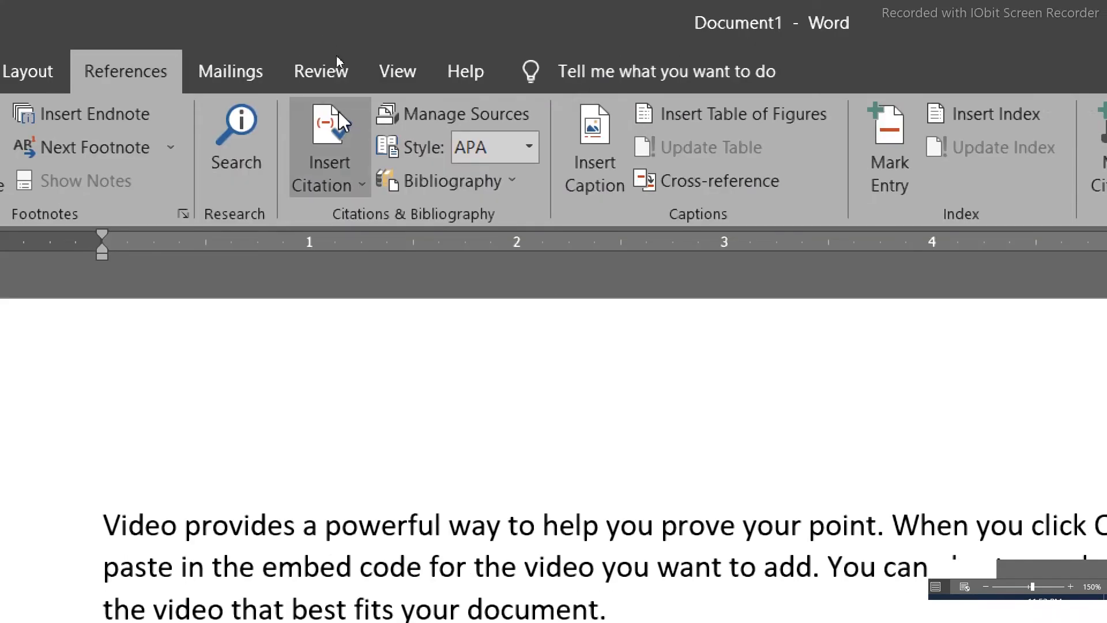
- Start a new source for a citation below the sample text and set its source type to Book
click(339, 119)
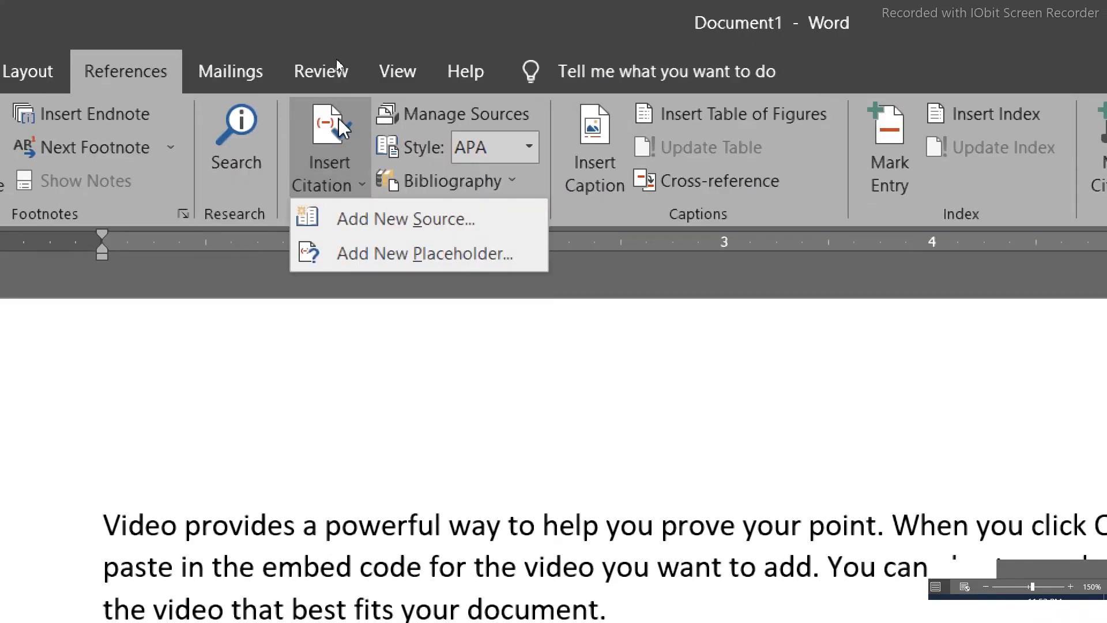
click(350, 222)
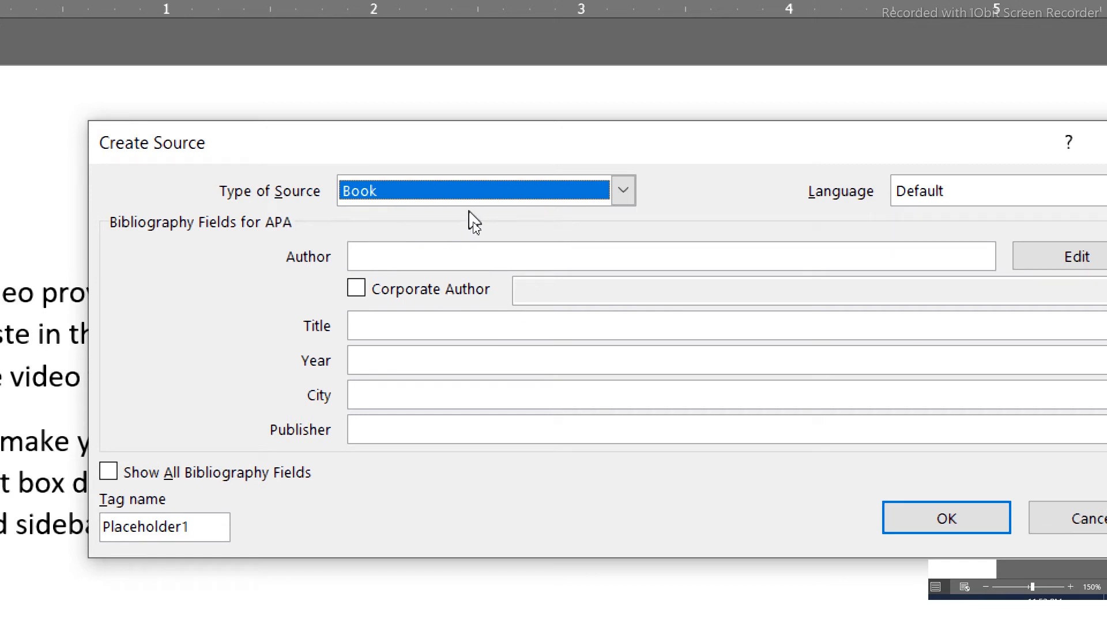
click(623, 196)
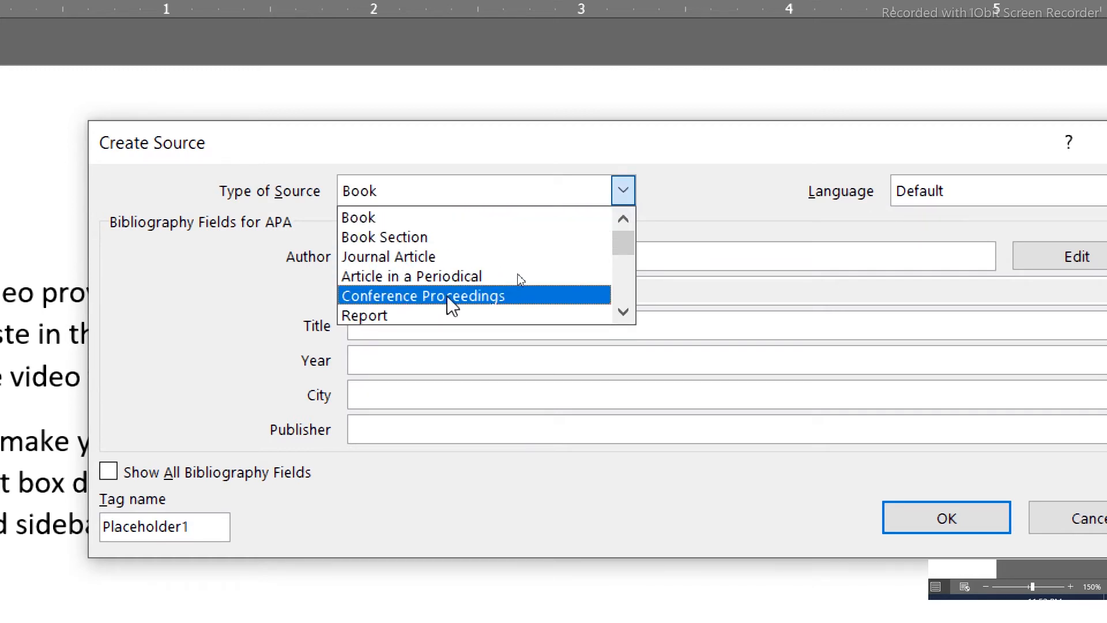
click(623, 312)
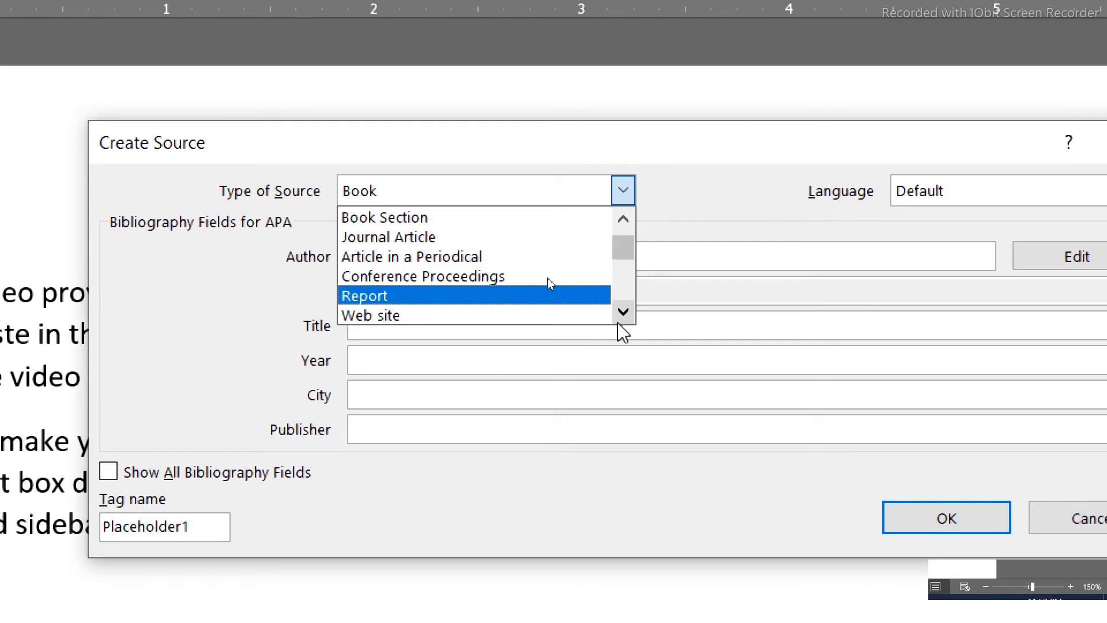
click(622, 220)
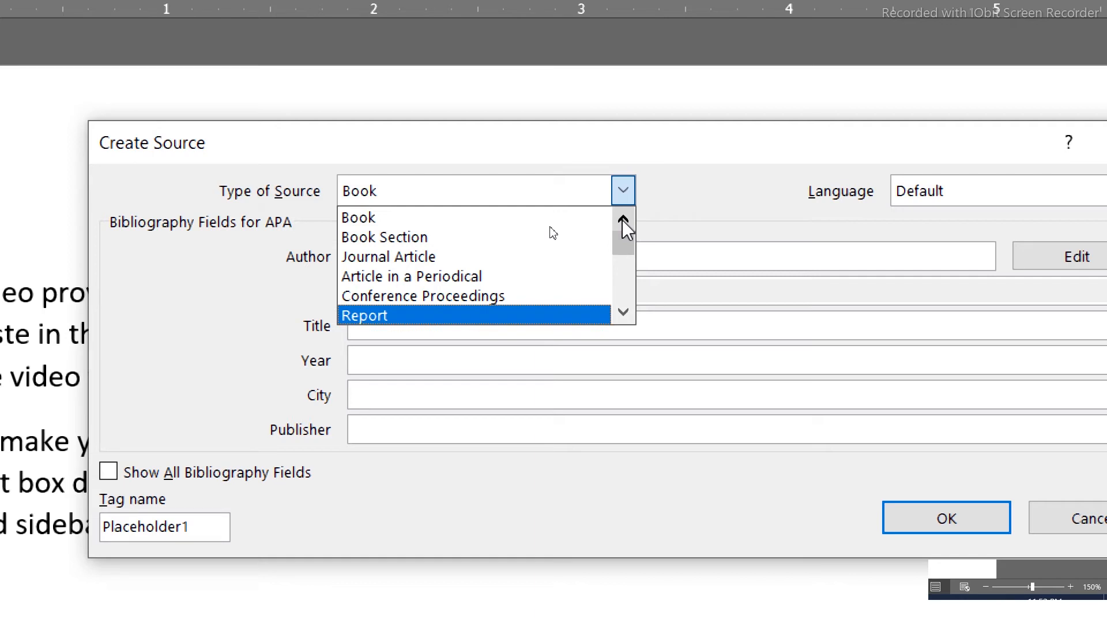
click(483, 224)
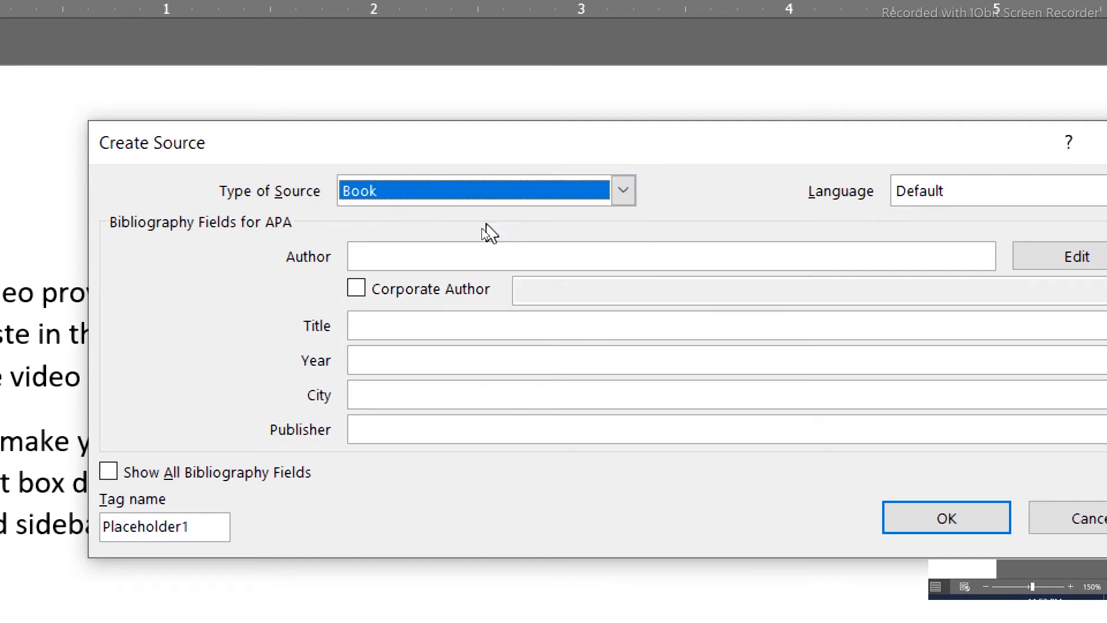
- Enter the source's author and publisher names, title "Health", year 2000 and city "Karachi", and insert its citation
click(416, 255)
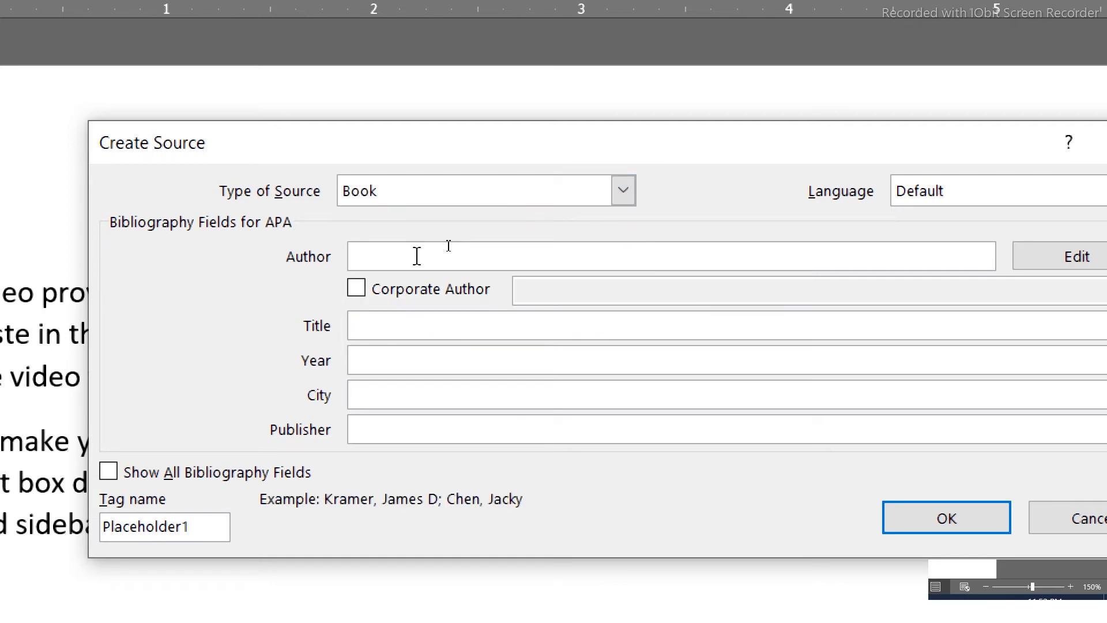
text(M. Ali)
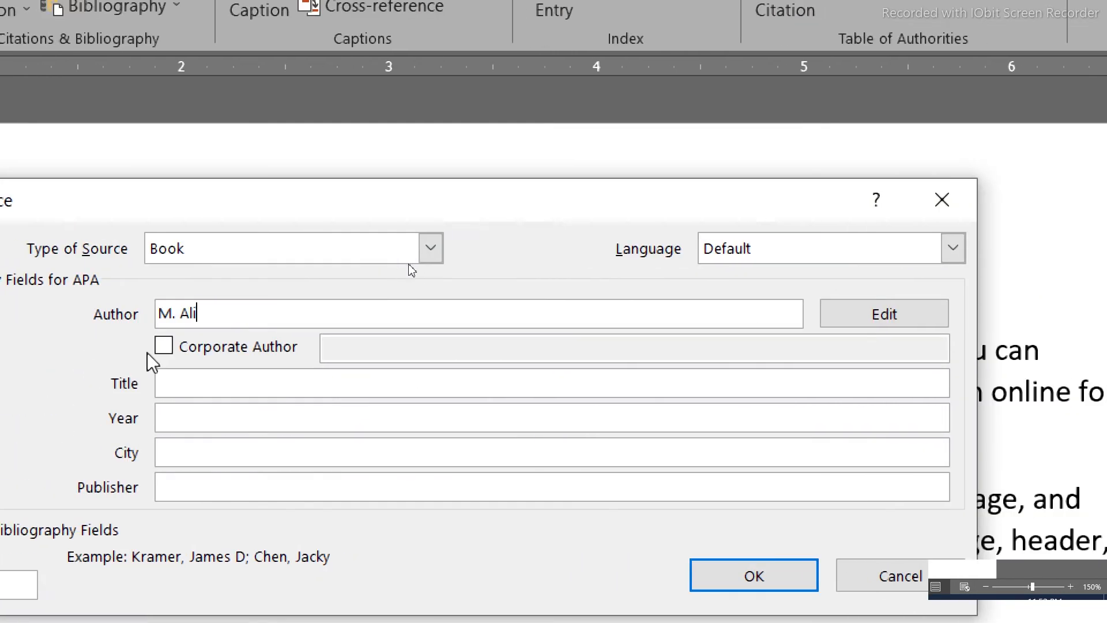
click(213, 383)
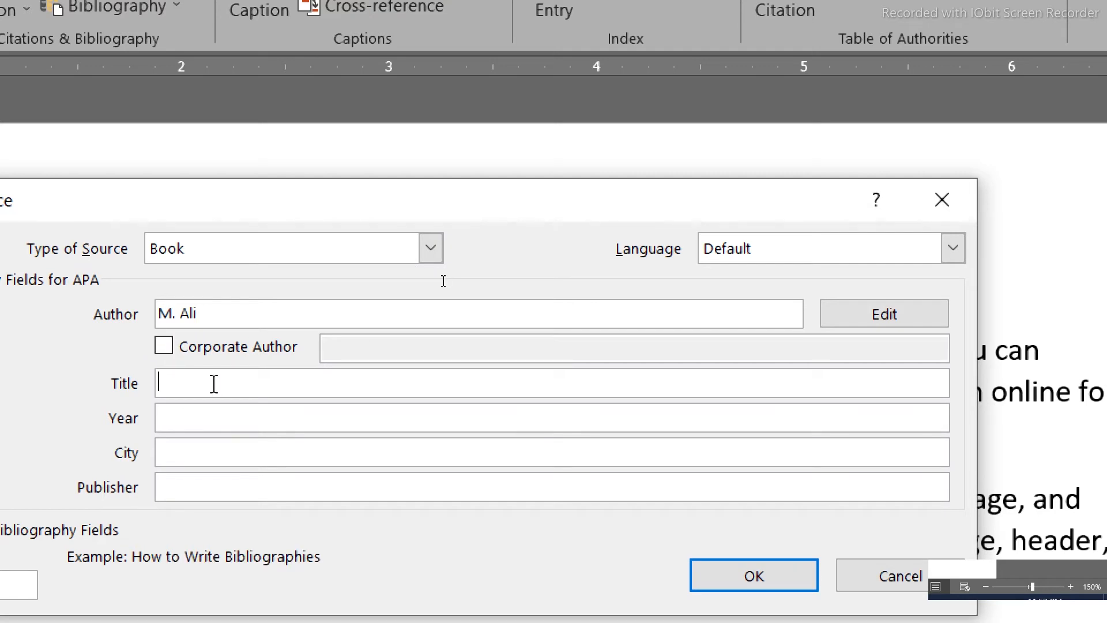
text(Health)
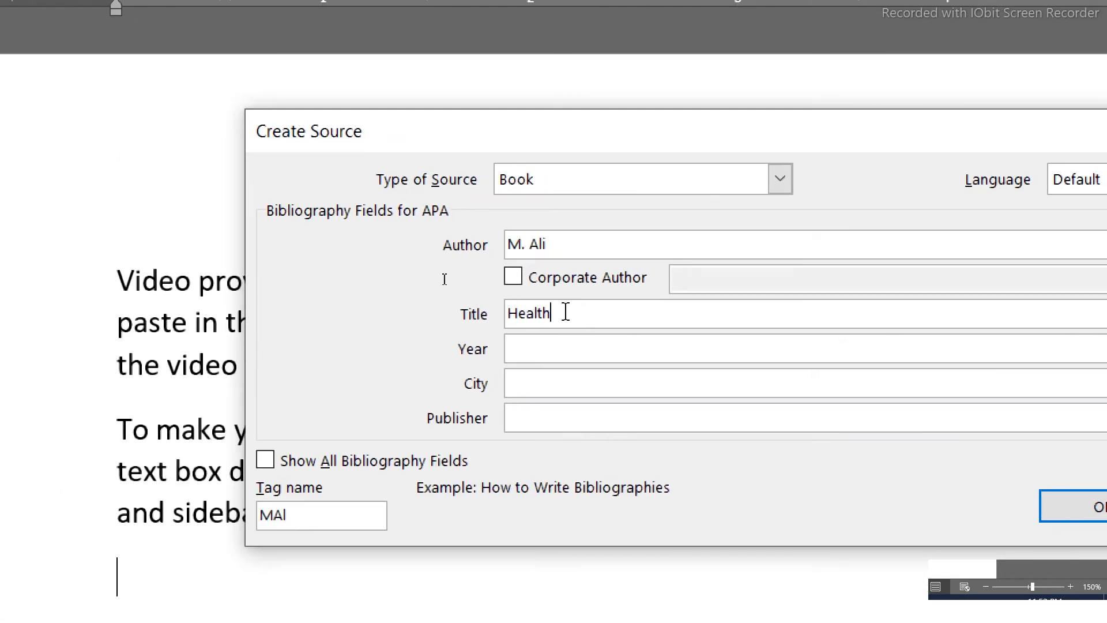
key(Tab)
text(2000)
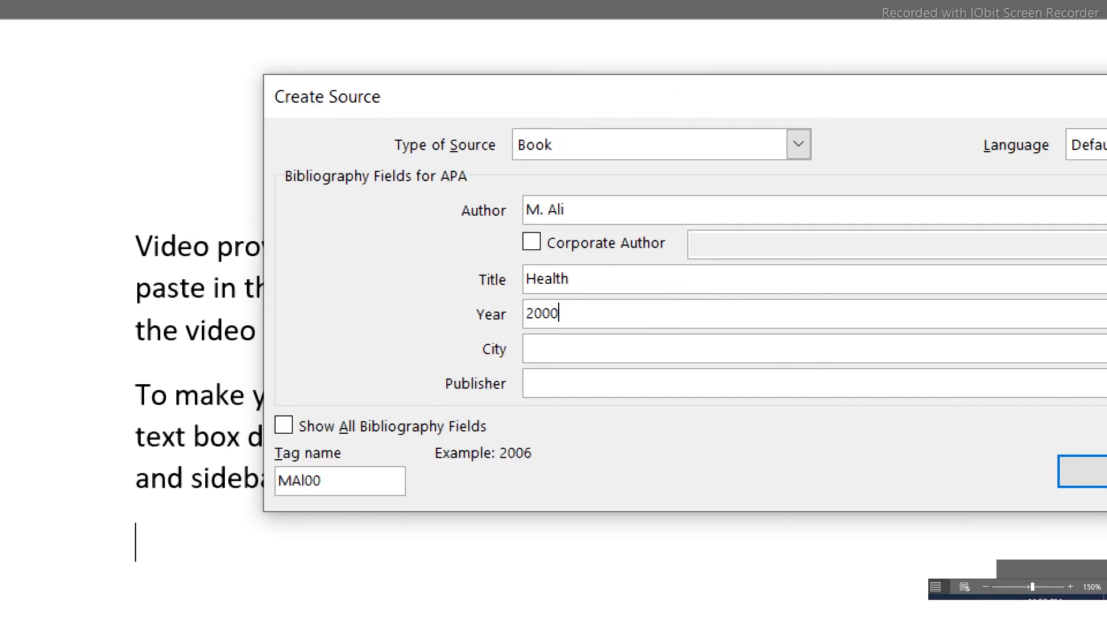
key(Tab)
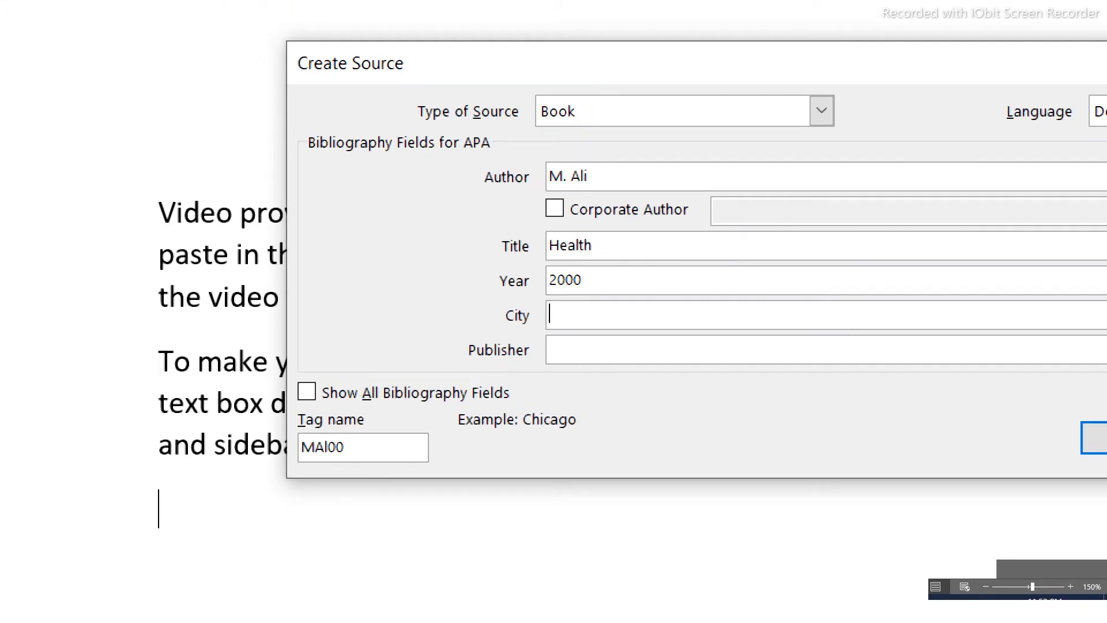
text(Karachi)
key(Tab)
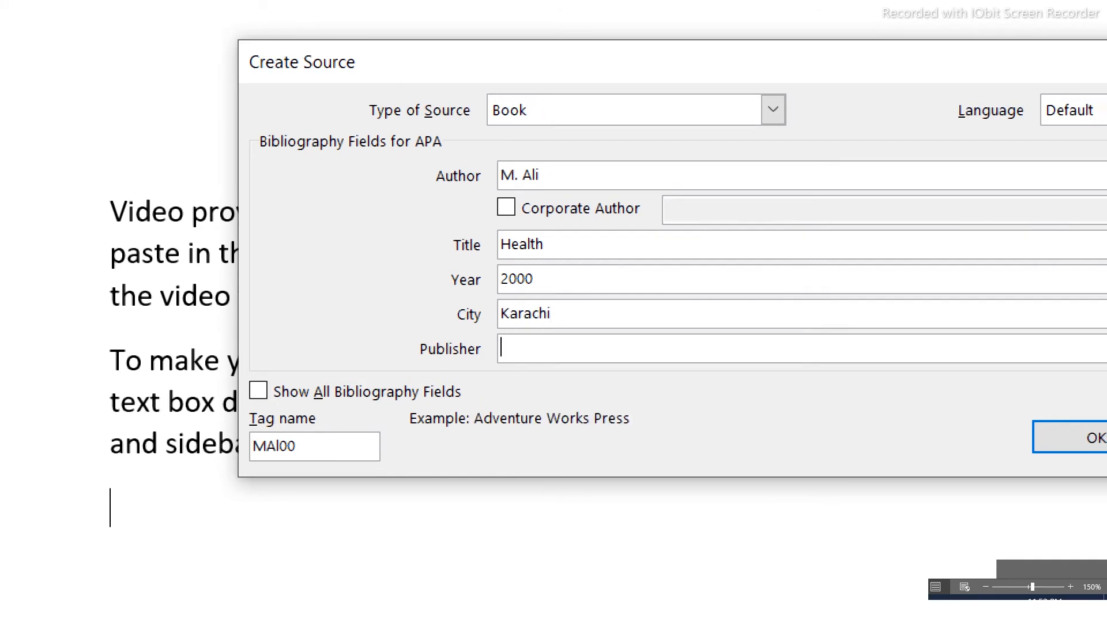
text(Ahmed)
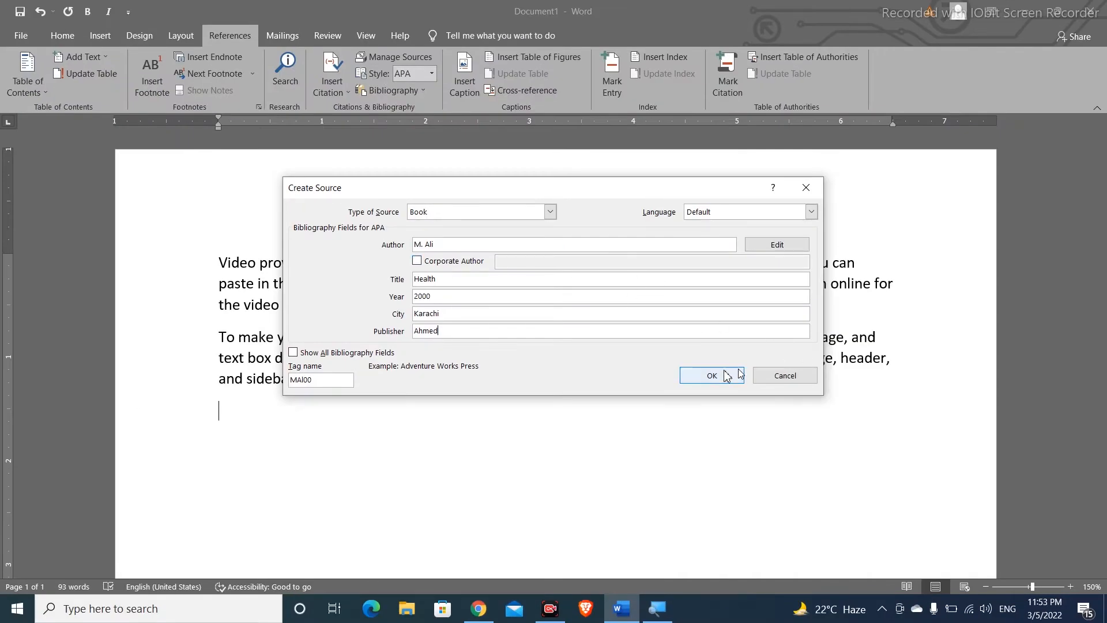
click(703, 380)
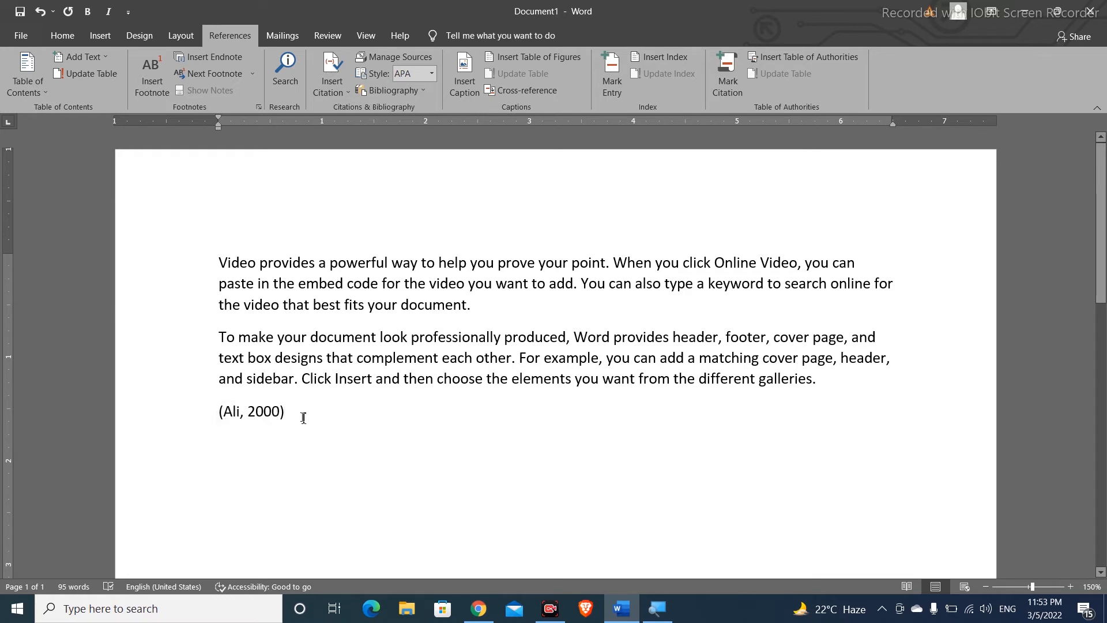
- Insert a bibliography without a heading on a new line below the citation
key(Return)
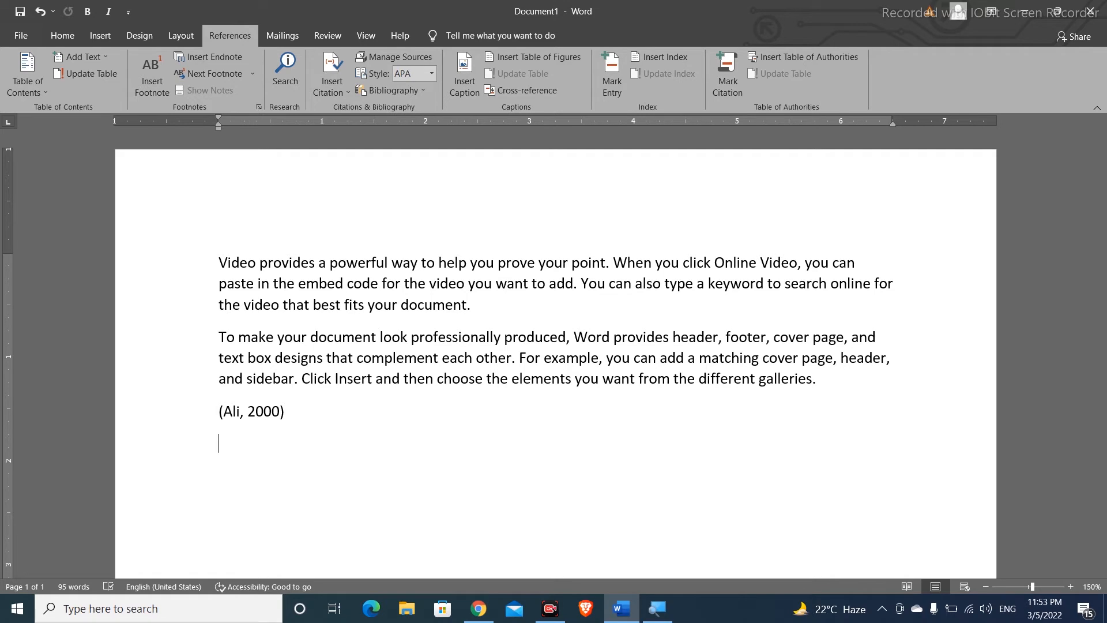
click(401, 95)
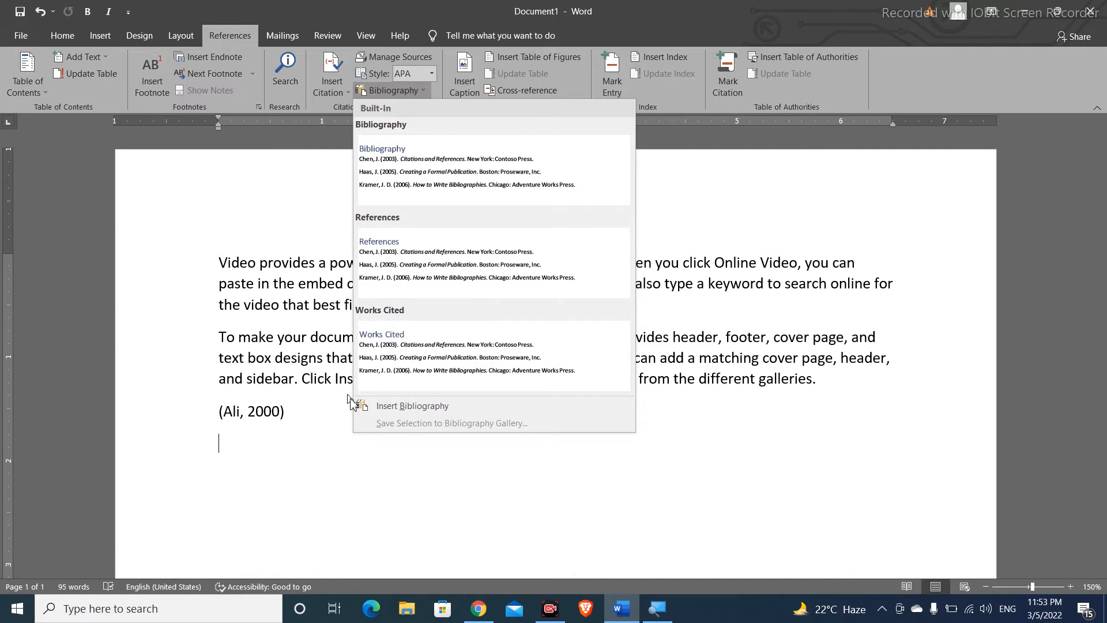
click(372, 407)
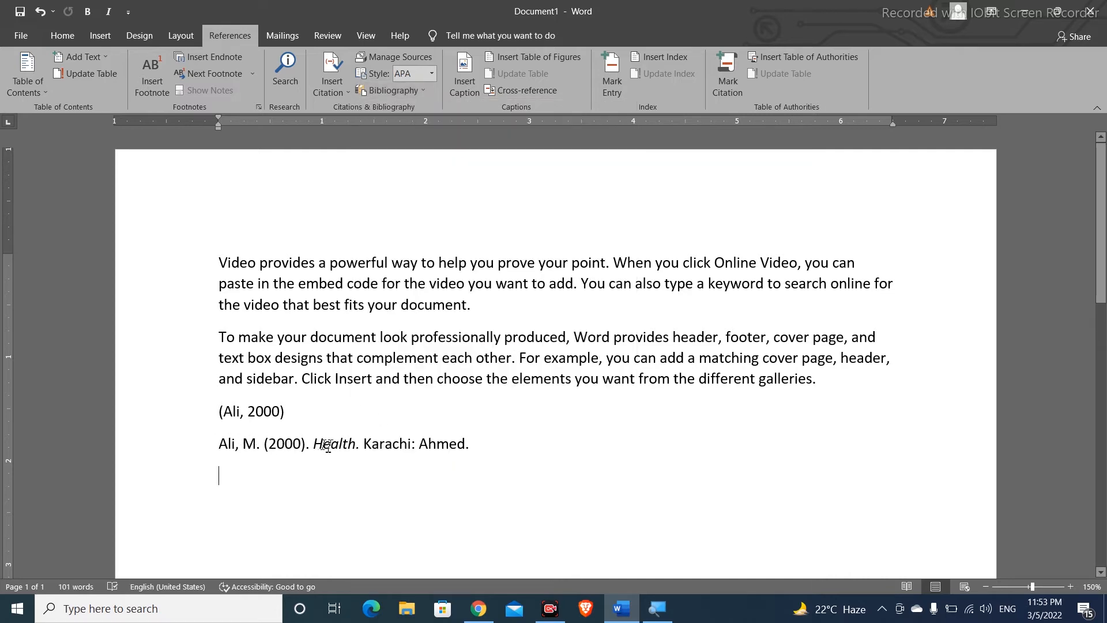
- Delete the whole document content, including the sample paragraphs, the citation and the bibliography
click(487, 445)
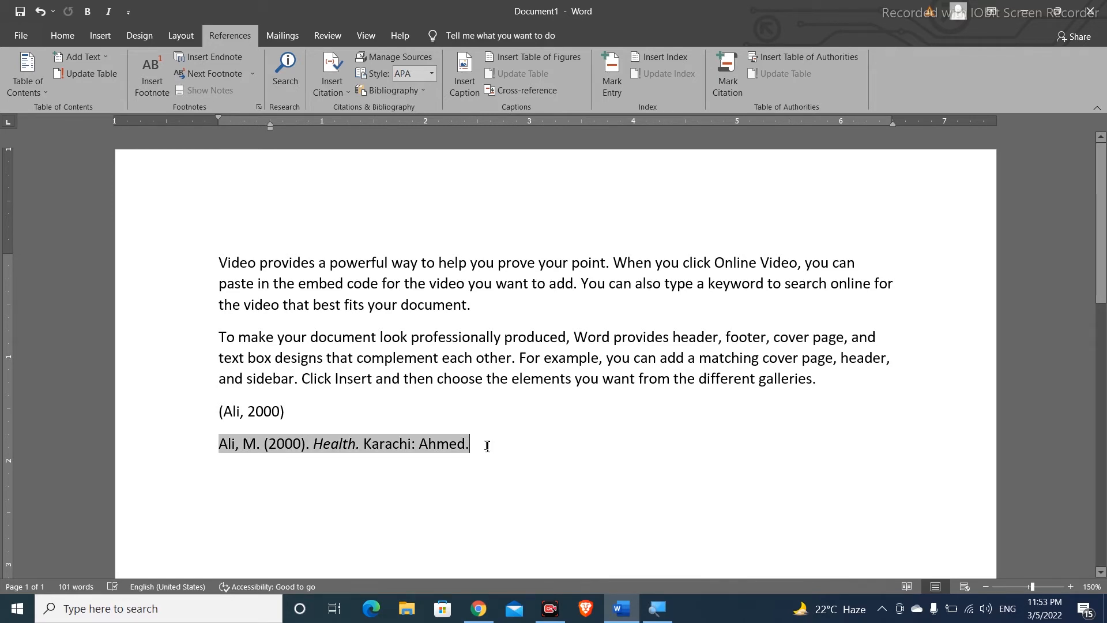
key(ctrl+a)
key(Delete)
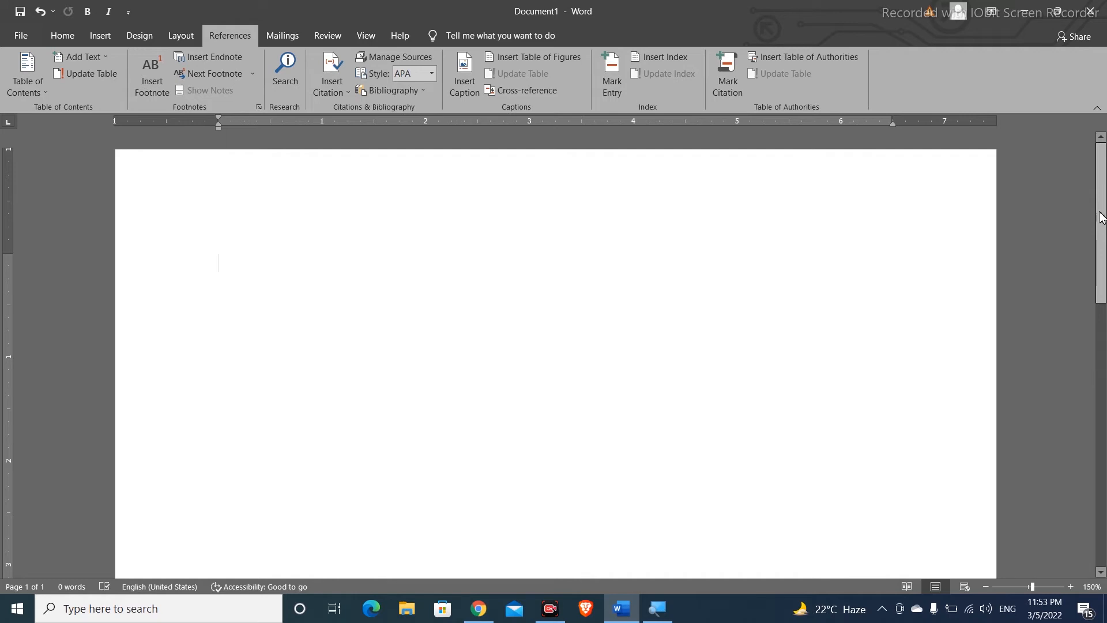
- Add a page break and insert a table with three columns and four rows on the second page
mouse_move(1101, 218)
mouse_down()
mouse_move(1097, 496)
mouse_move(1099, 219)
mouse_up()
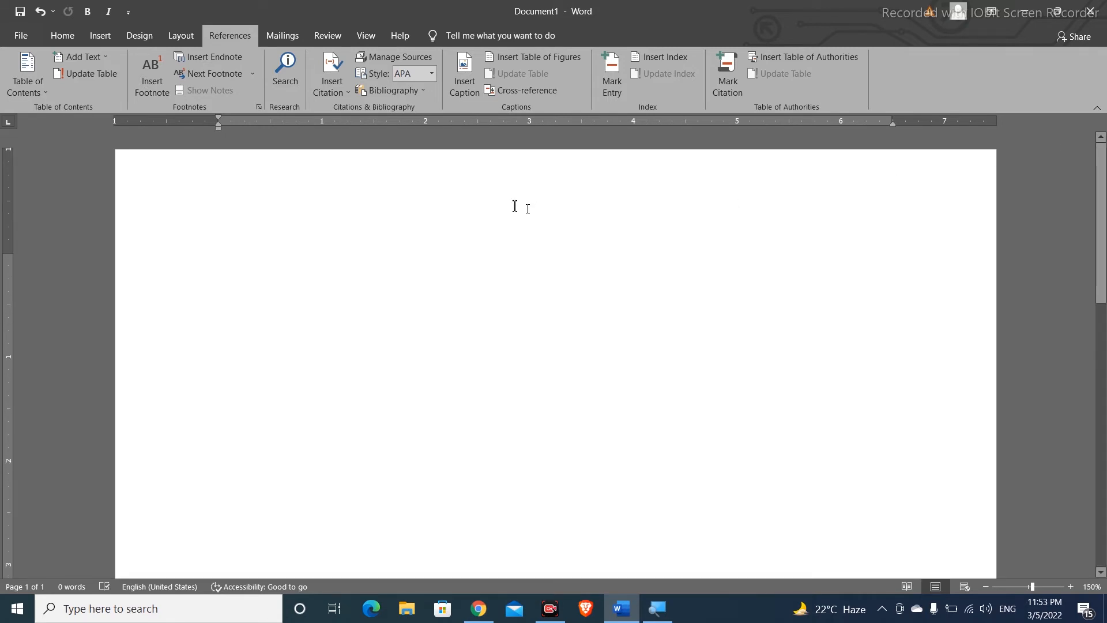
key(ctrl+Return)
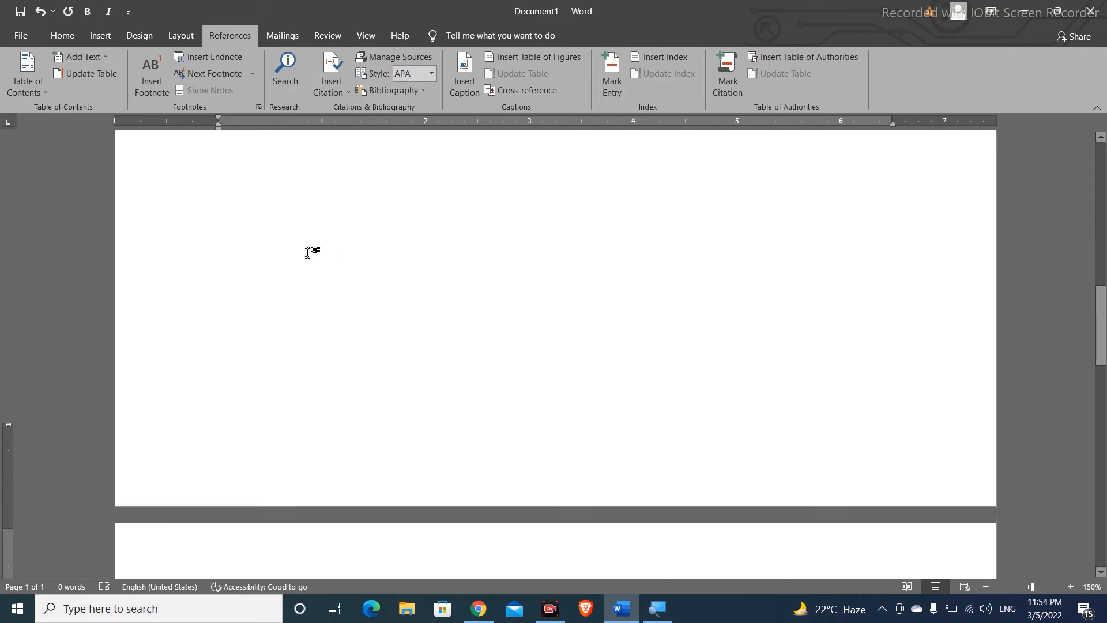
drag(1101, 344, 1101, 392)
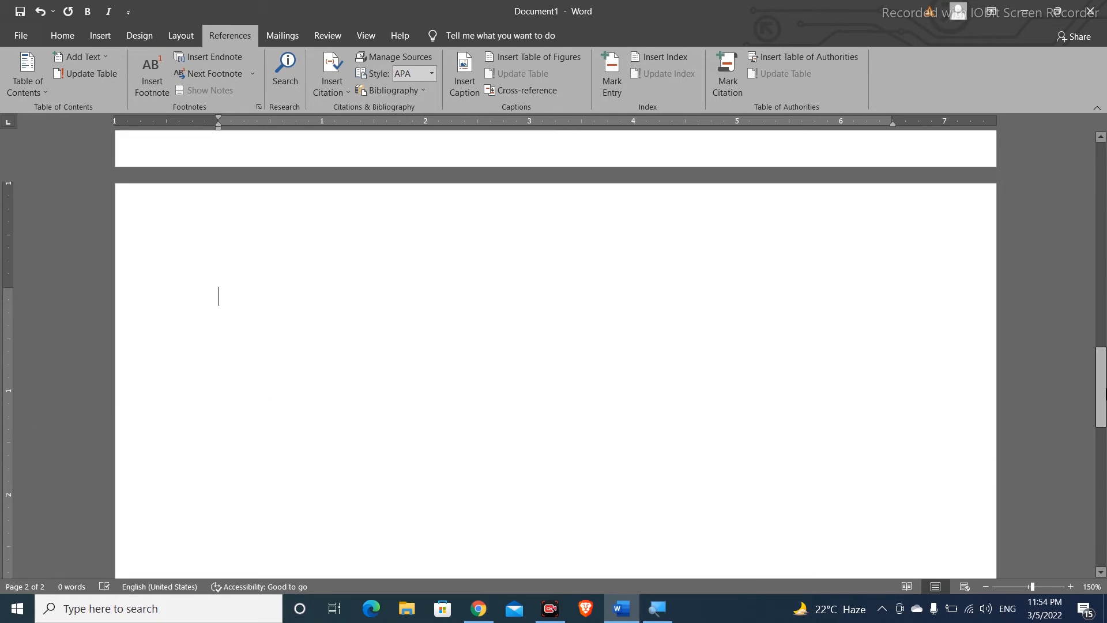
click(100, 36)
click(120, 88)
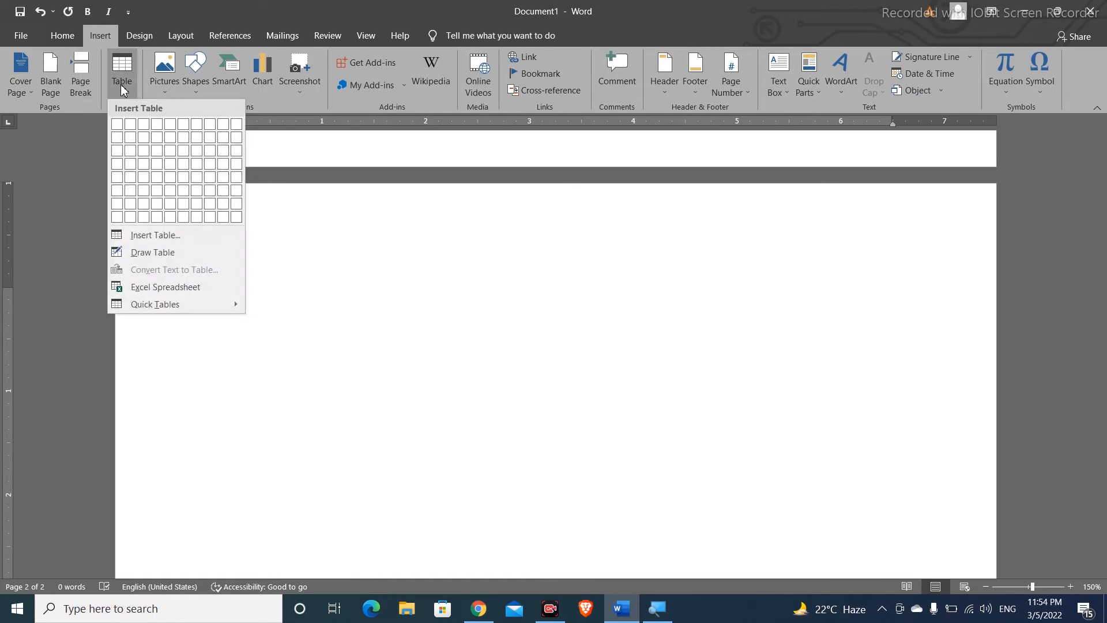
click(145, 164)
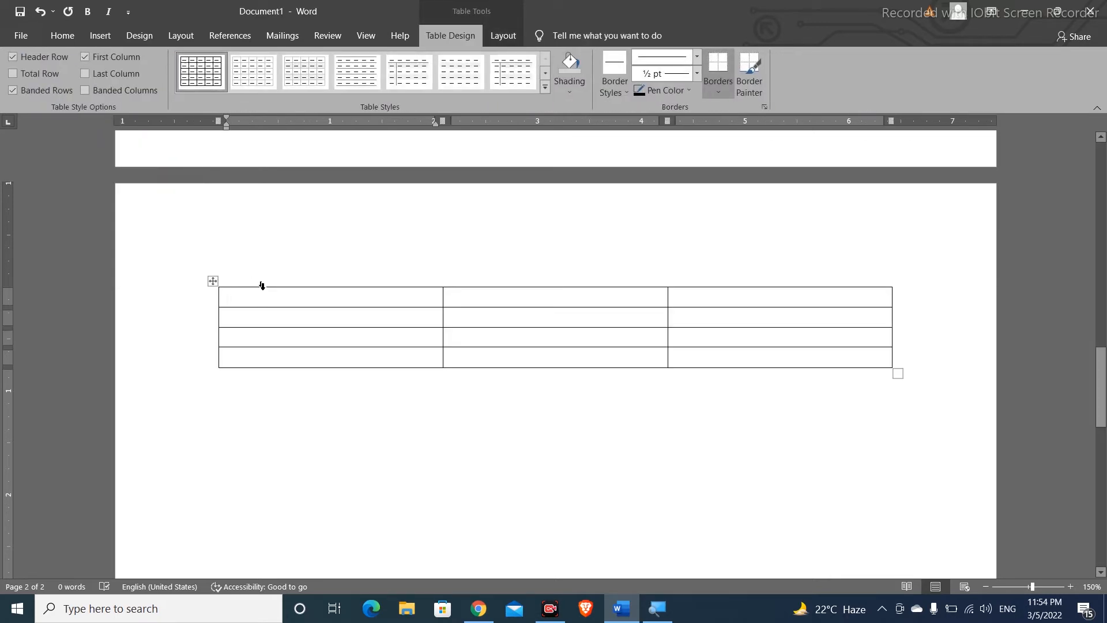
- Fill the table's header row with "EM.ID", "EM. Name" and "Salary"
text(EM)
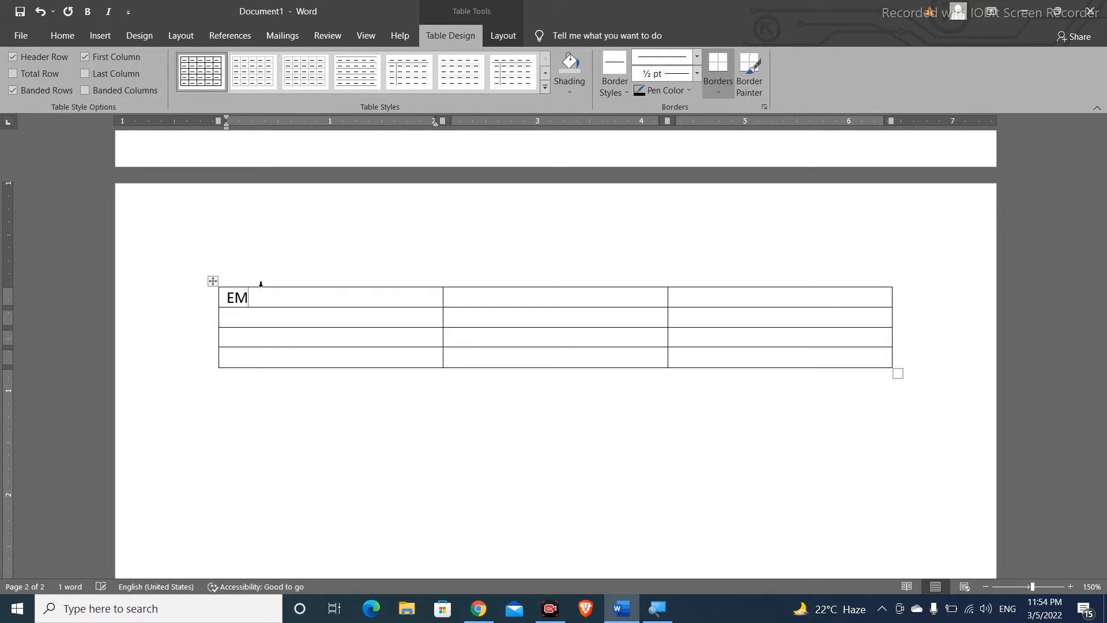
text(.ID)
key(Tab)
text(EM. NameSalary)
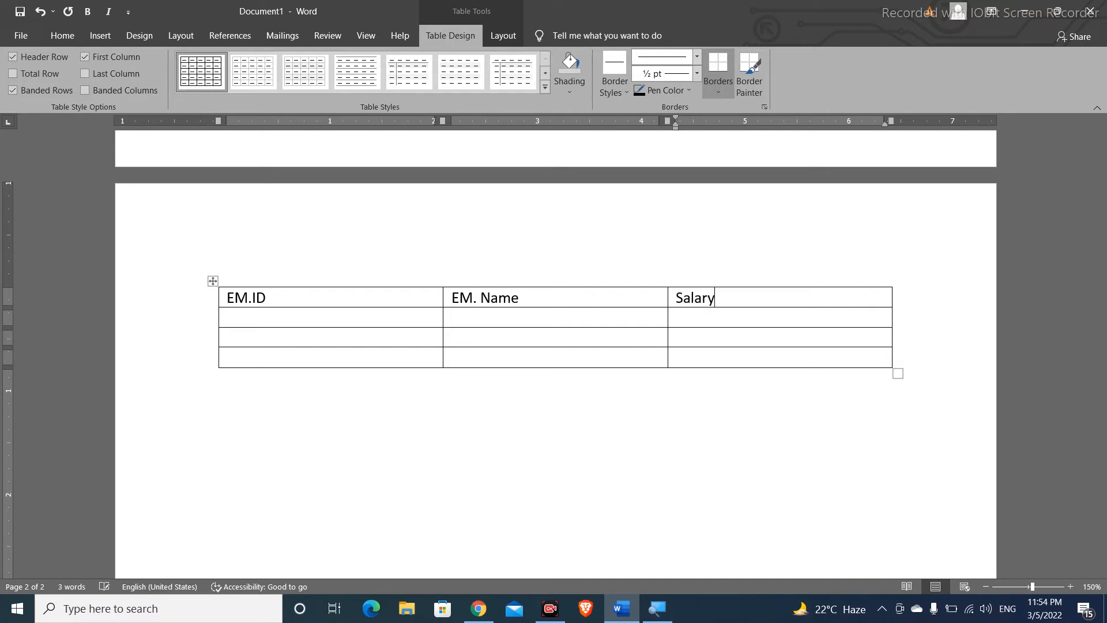
- Fill the first employee row with the employee's ID, name and a salary of 25,000
key(Tab)
text(1001)
key(Tab)
text(Ali)
key(Tab)
text(25,000)
- Fill the second employee row with the employee's ID, name and a salary of 35,000
key(Tab)
text(1002)
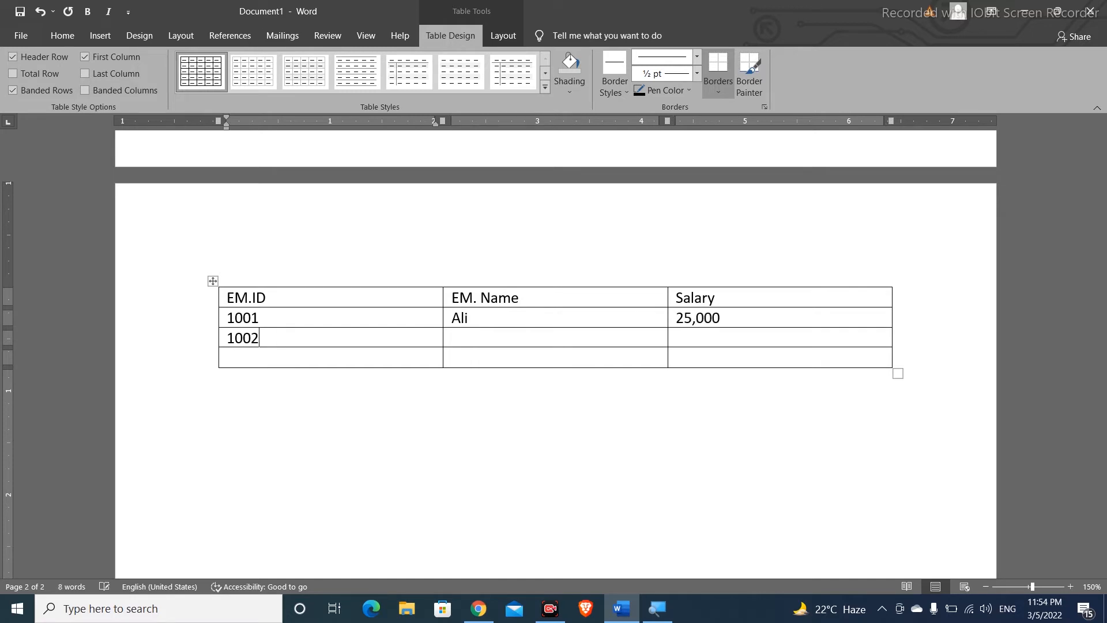
key(Tab)
text(Hamza)
key(Tab)
text(35,000)
- Fill the third employee row with the employee's ID, name and a salary of 45,000
key(Tab)
text(1003)
key(Tab)
text(Psa)
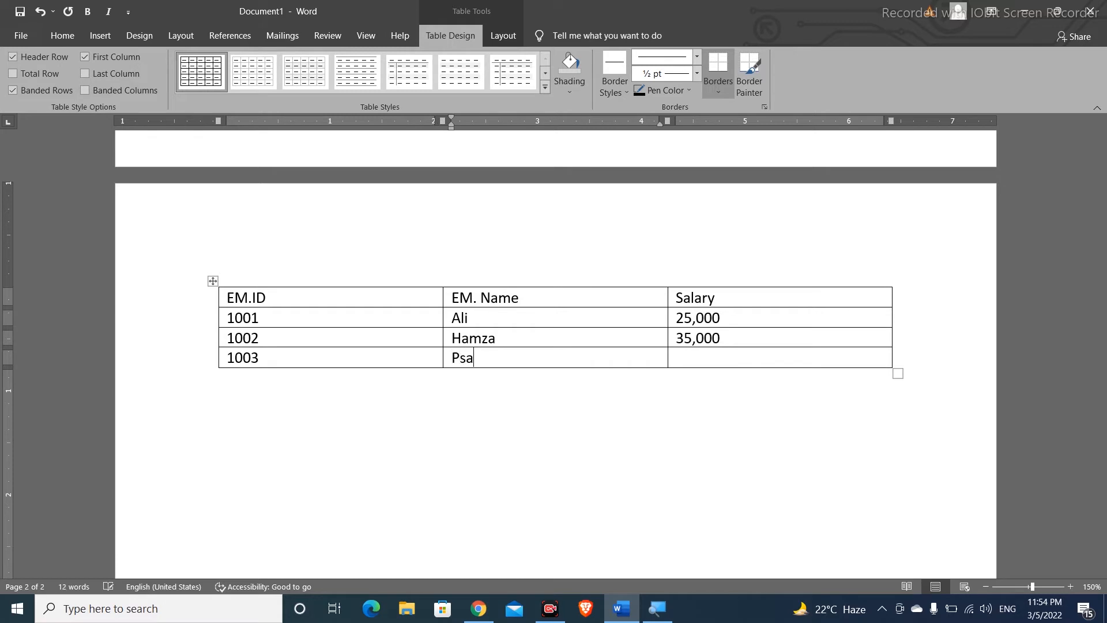
key(BackSpace)
text(Osama)
key(Tab)
text(45,000)
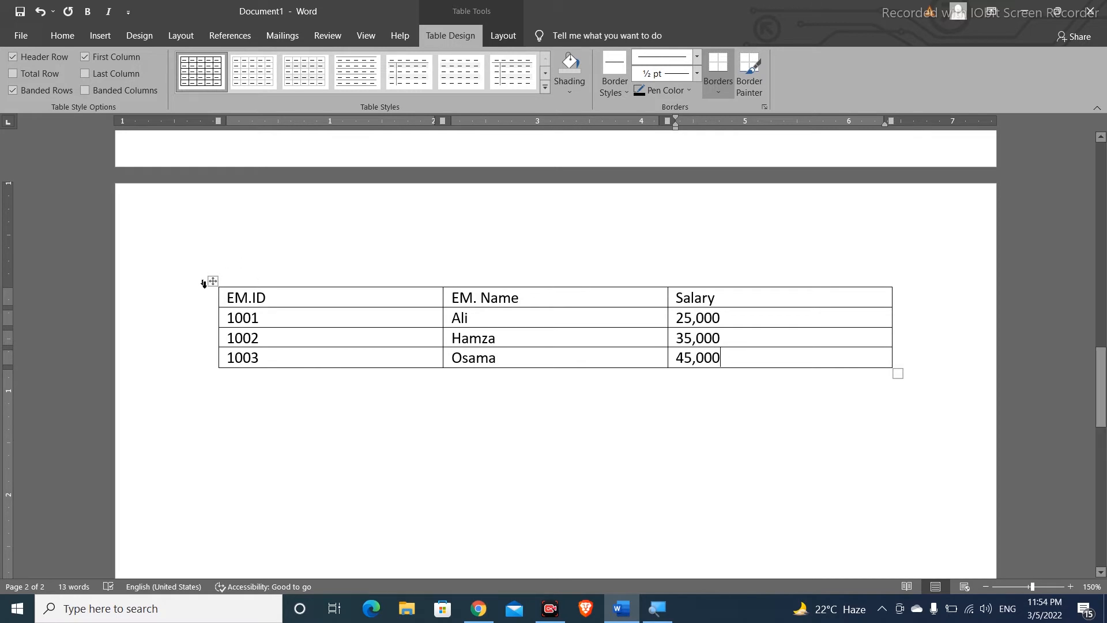
- Copy the whole employee table and paste it on a new third page after a page break
click(215, 280)
key(ctrl+c)
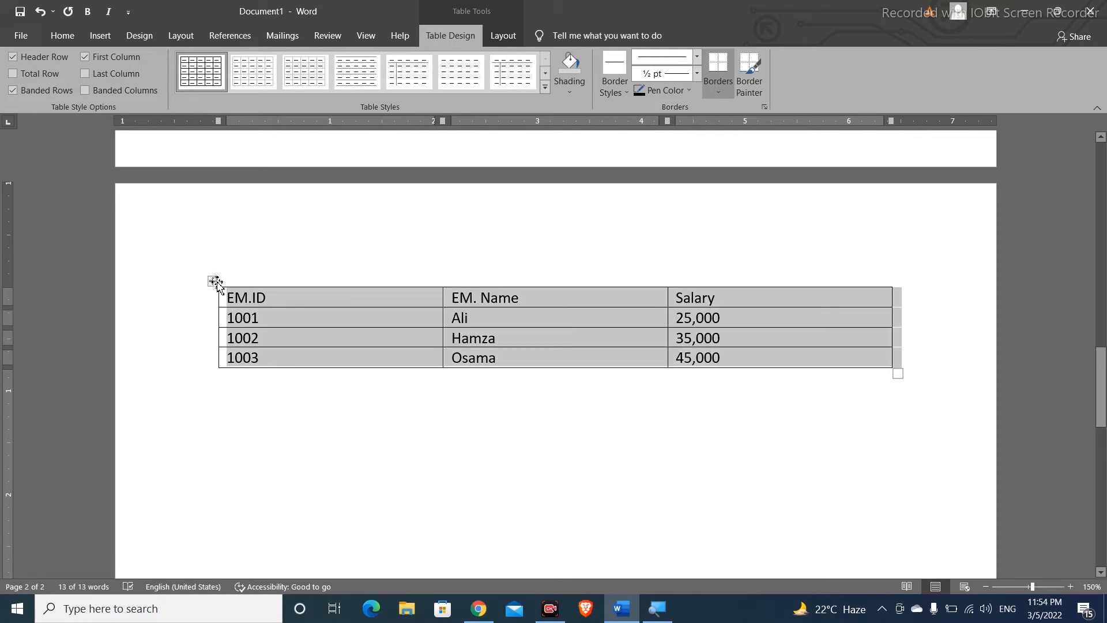
click(246, 413)
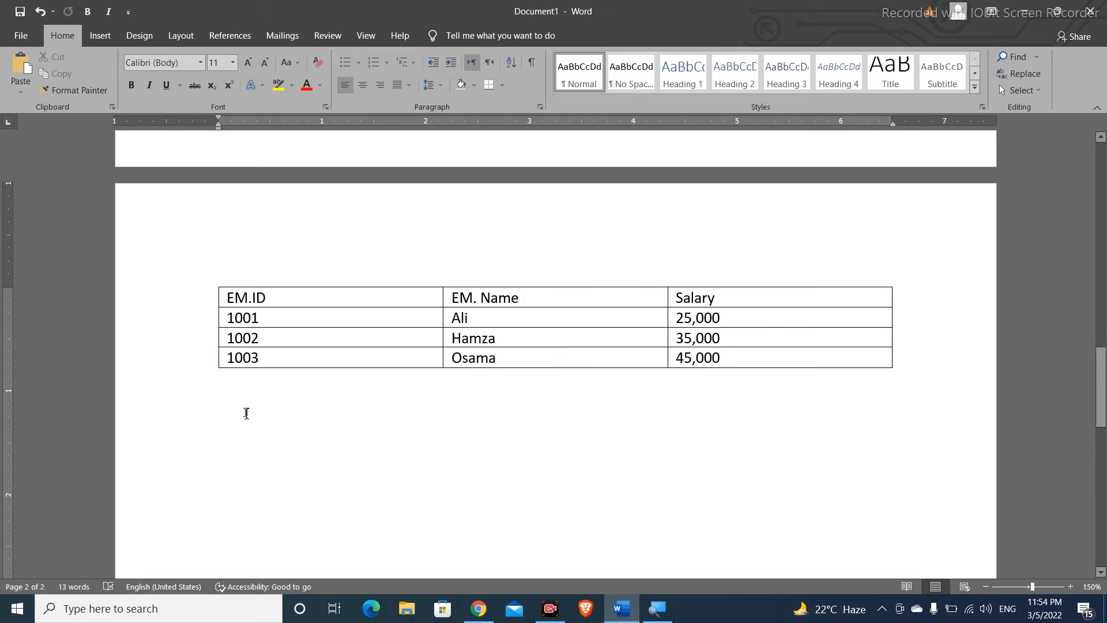
key(ctrl+Return)
key(ctrl+v)
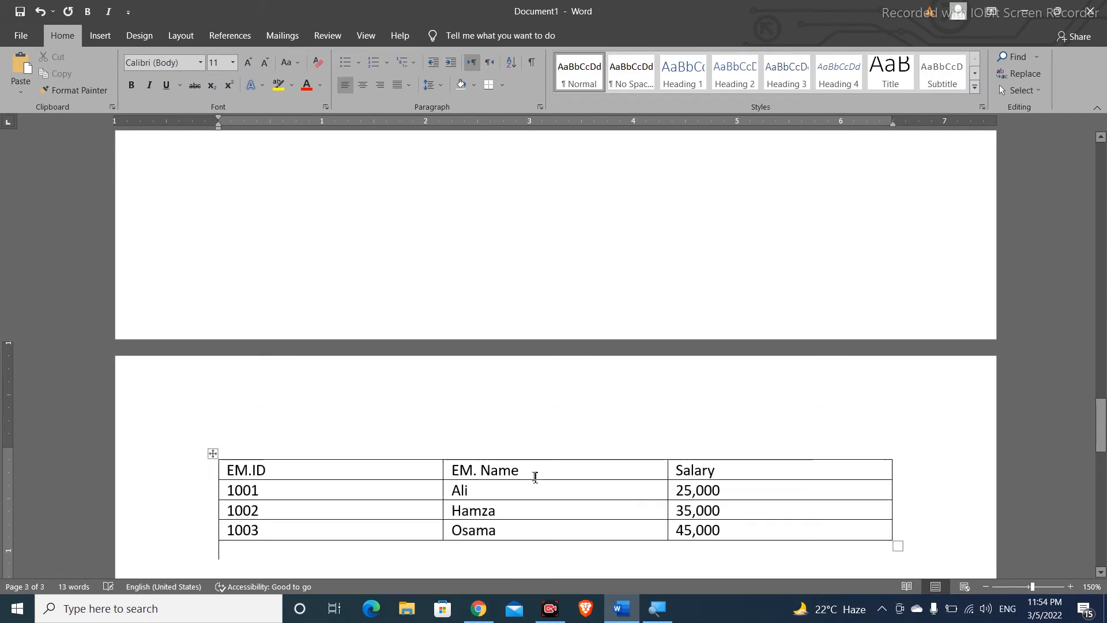
- Replace the Salary column heading with Attendance in the employee table on the third page
mouse_move(1100, 428)
mouse_down()
mouse_move(1100, 462)
mouse_move(1100, 448)
mouse_up()
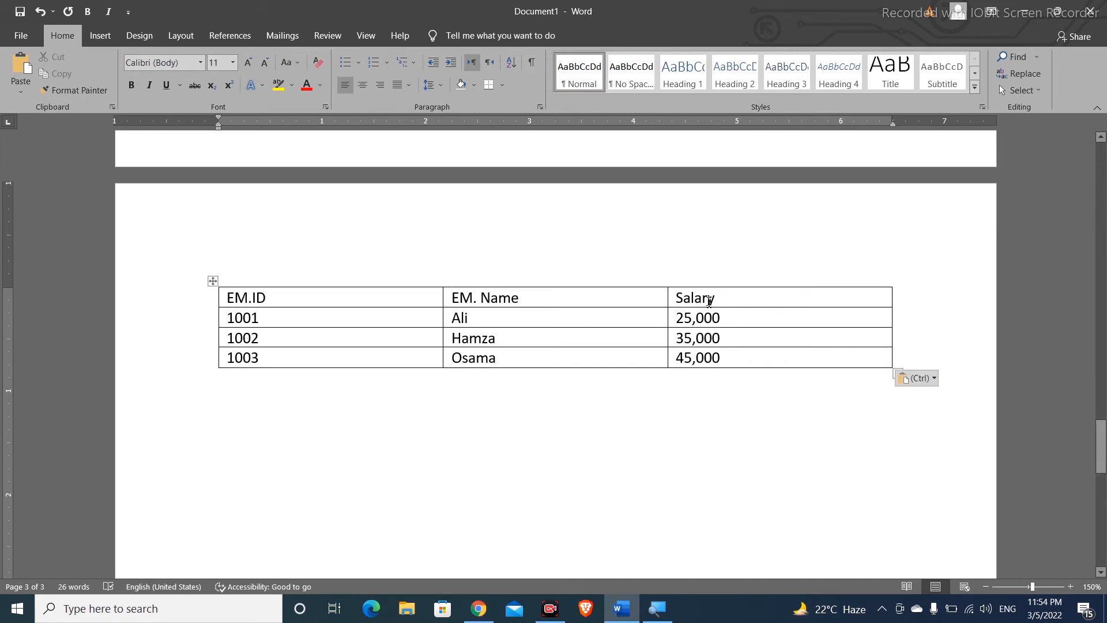
double_click(708, 299)
text(A)
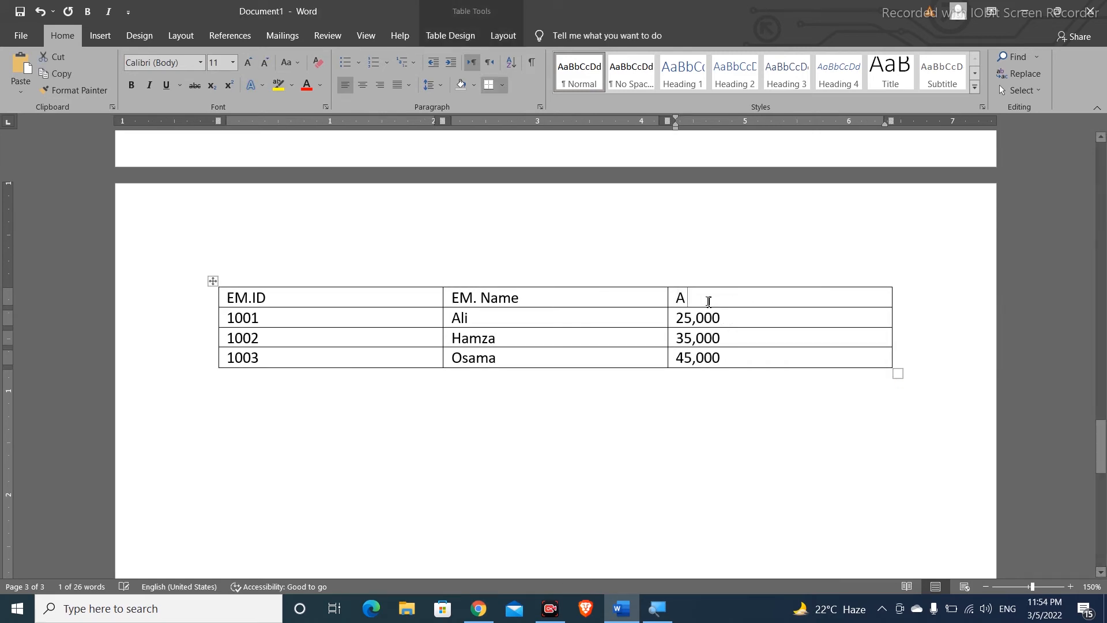
text(ttendance)
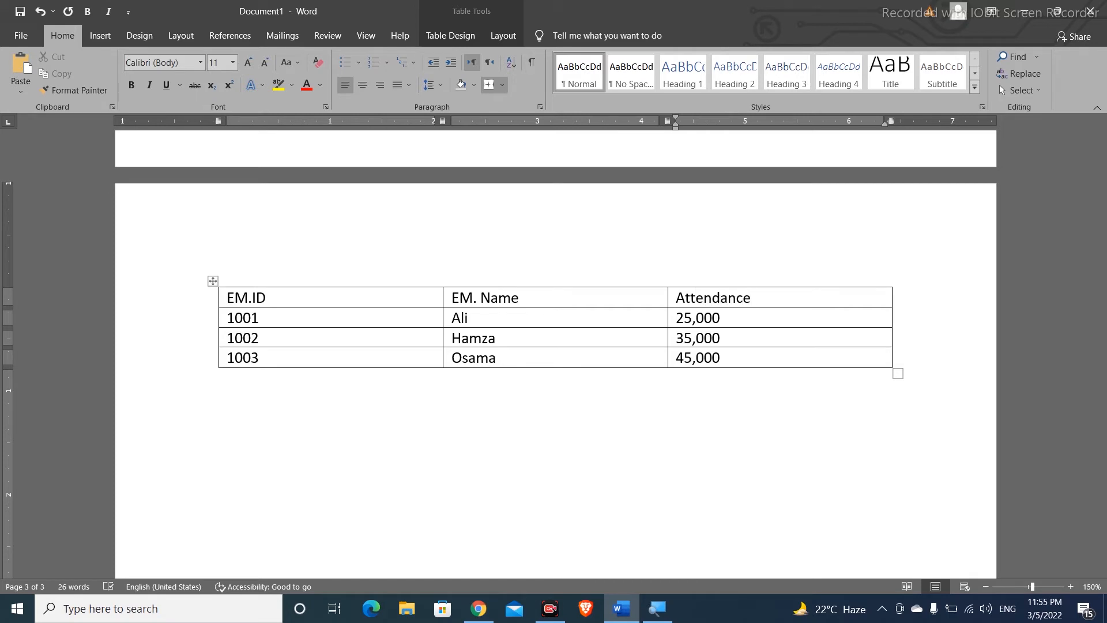
- Replace the three salary figures under Attendance with 25, 30 and 25
key(Down)
key(BackSpace)
key(BackSpace)
key(BackSpace)
key(BackSpace)
key(BackSpace)
text(0)
key(Delete)
key(Delete)
key(Delete)
key(BackSpace)
key(BackSpace)
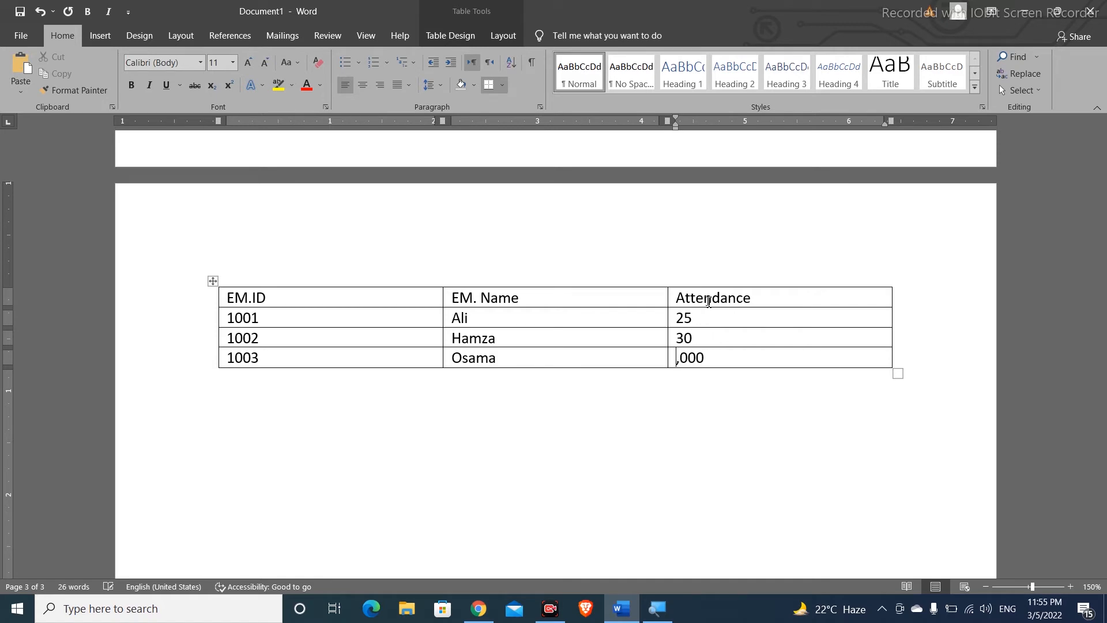
text(25)
key(Delete)
key(Delete)
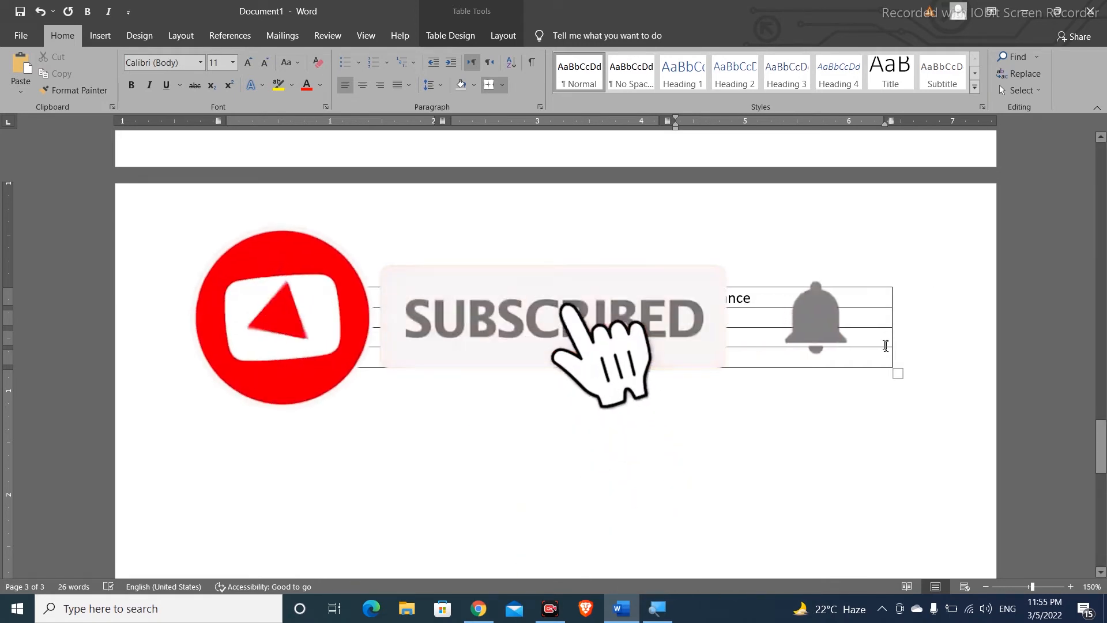
- Insert the caption "Table 1:Salary Record" above the salary table on the second page
drag(1105, 434, 1105, 300)
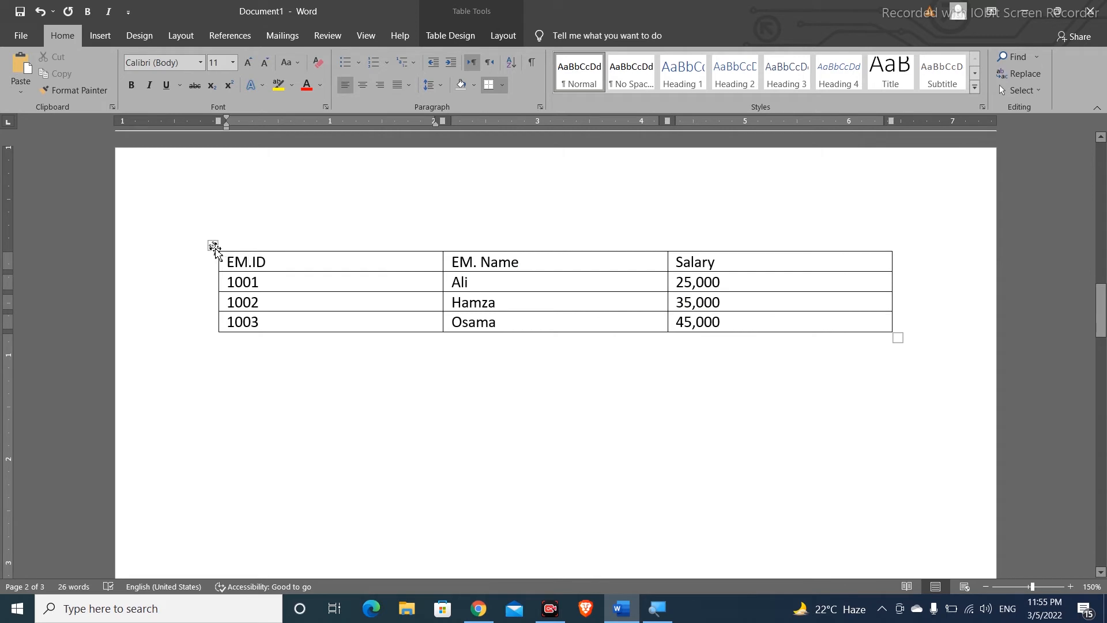
click(213, 246)
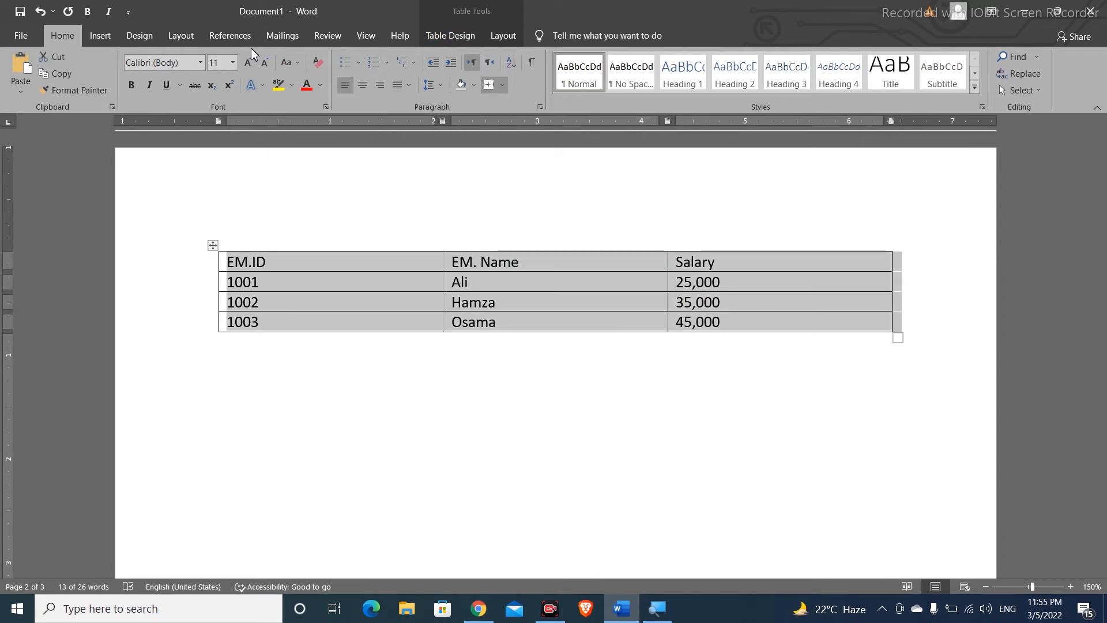
click(228, 36)
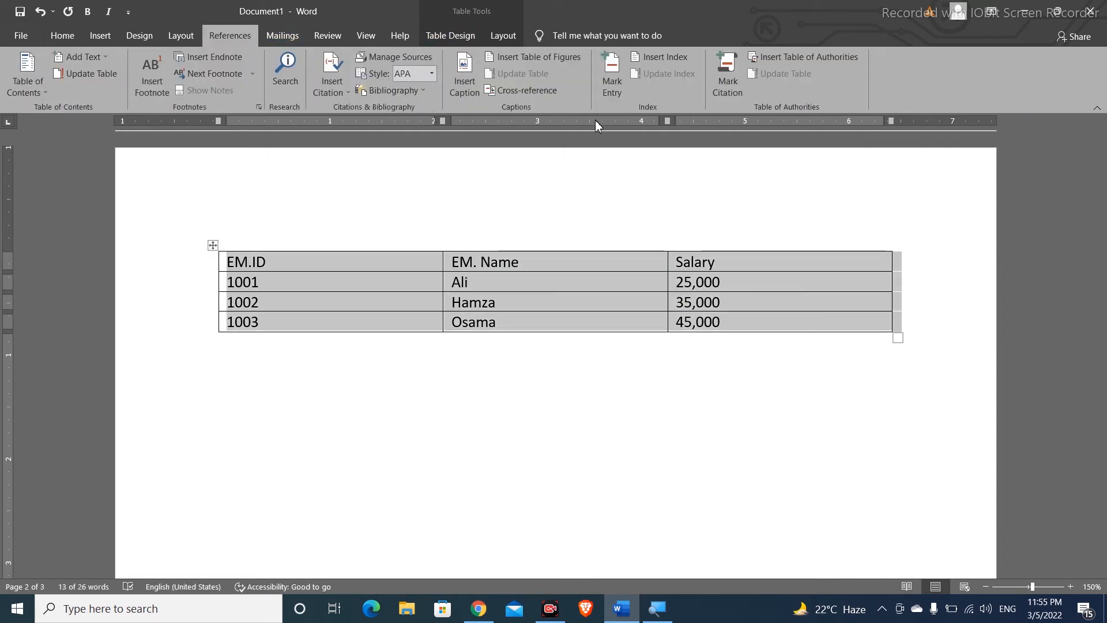
click(464, 81)
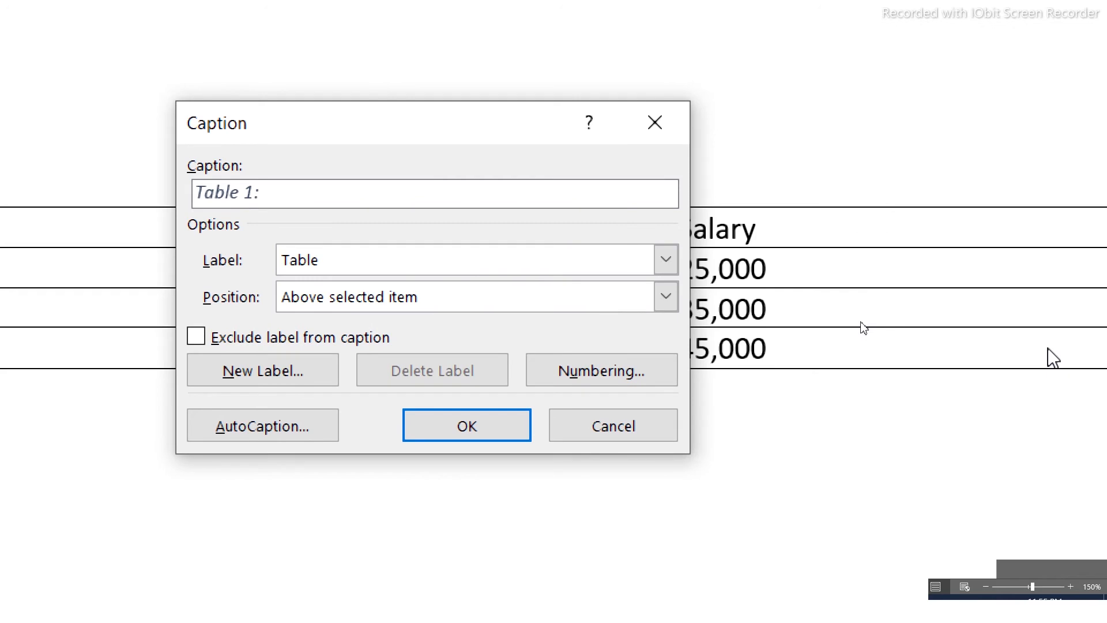
text(Salary )
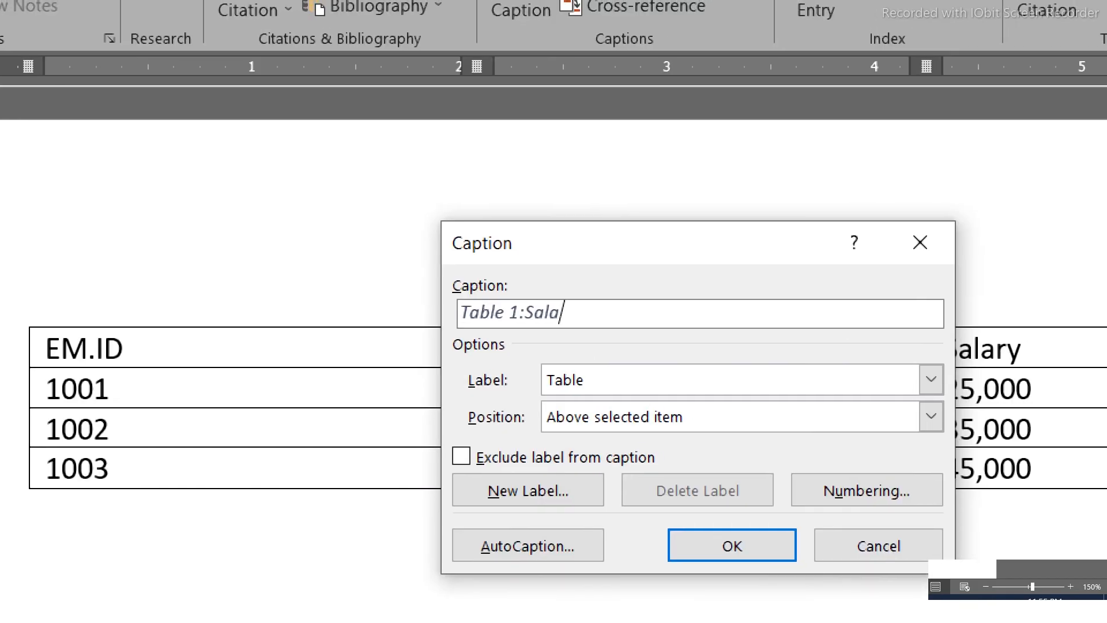
text(Record)
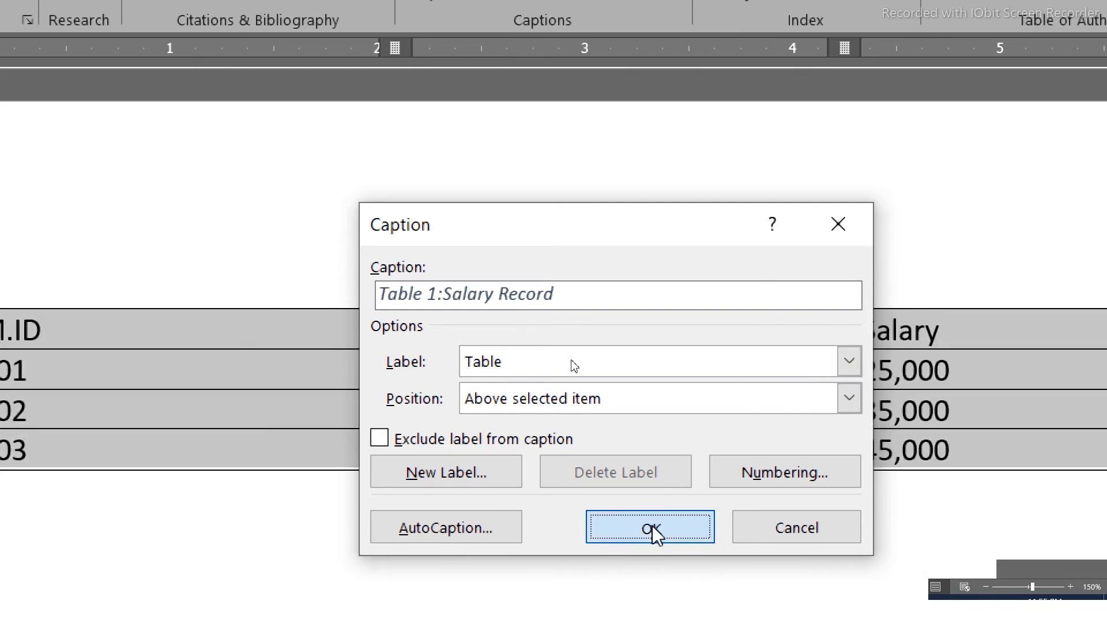
click(651, 544)
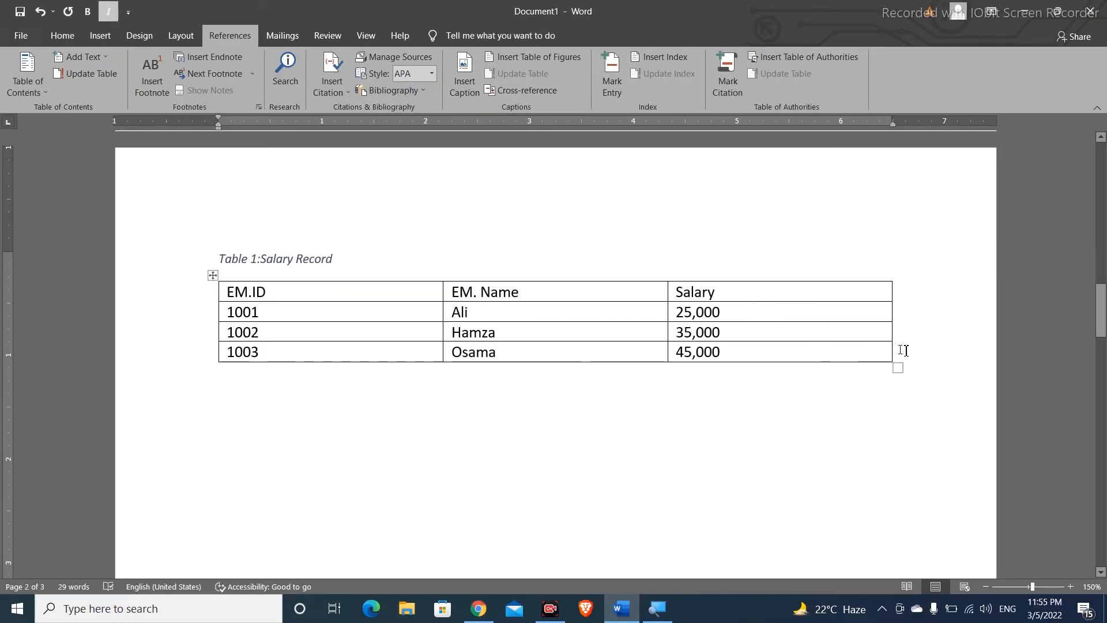
- Insert the caption "Table 2:Attendance Record" above the attendance table on the third page
drag(1103, 308, 1103, 443)
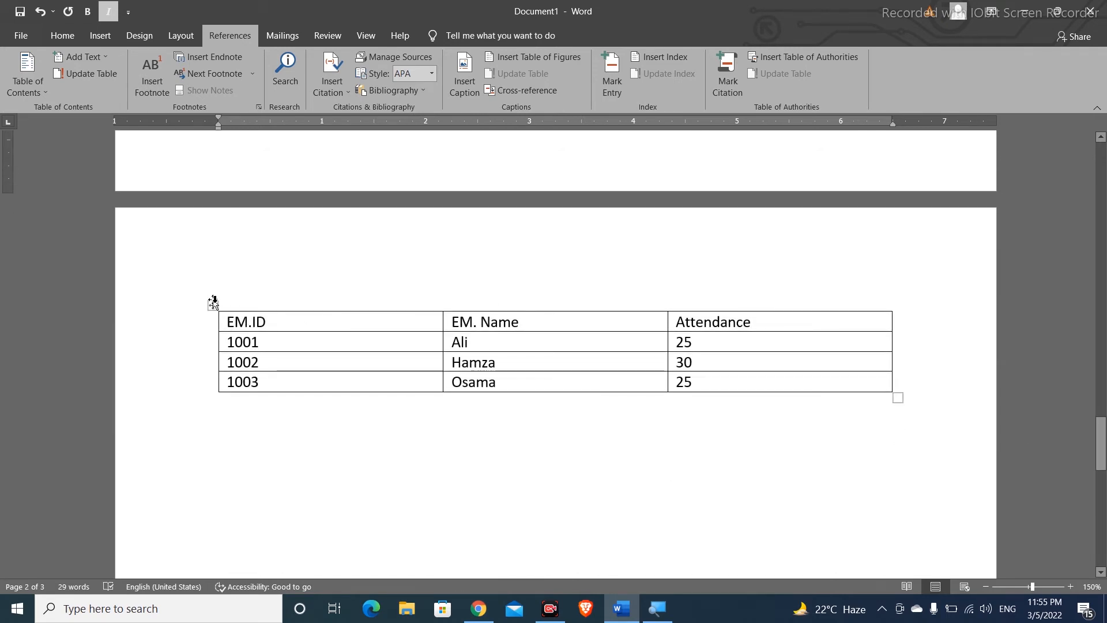
click(215, 305)
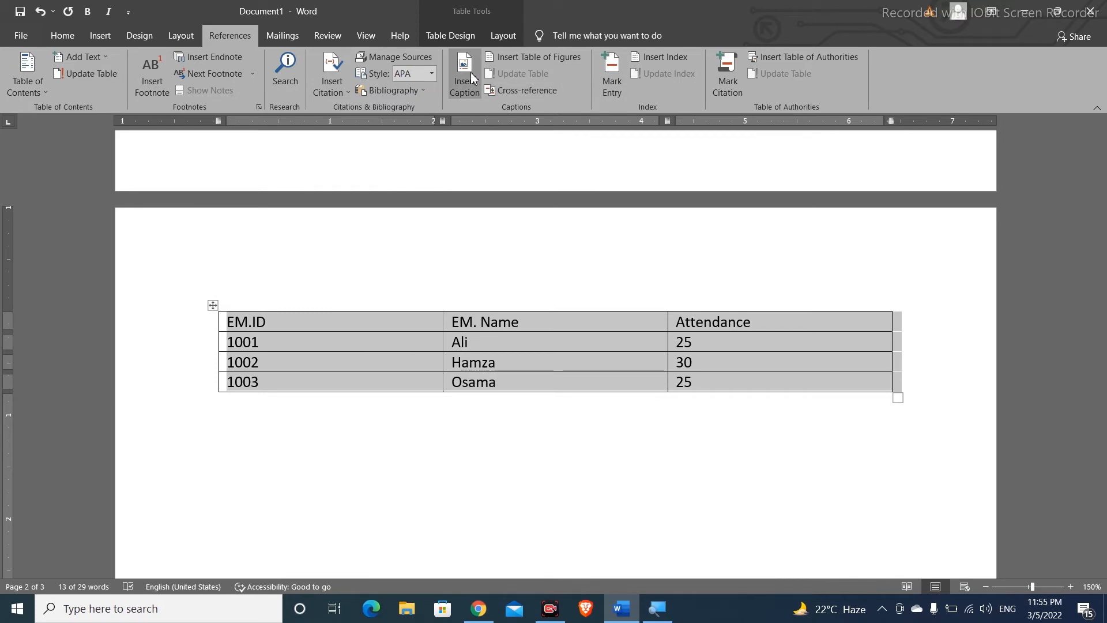
click(471, 72)
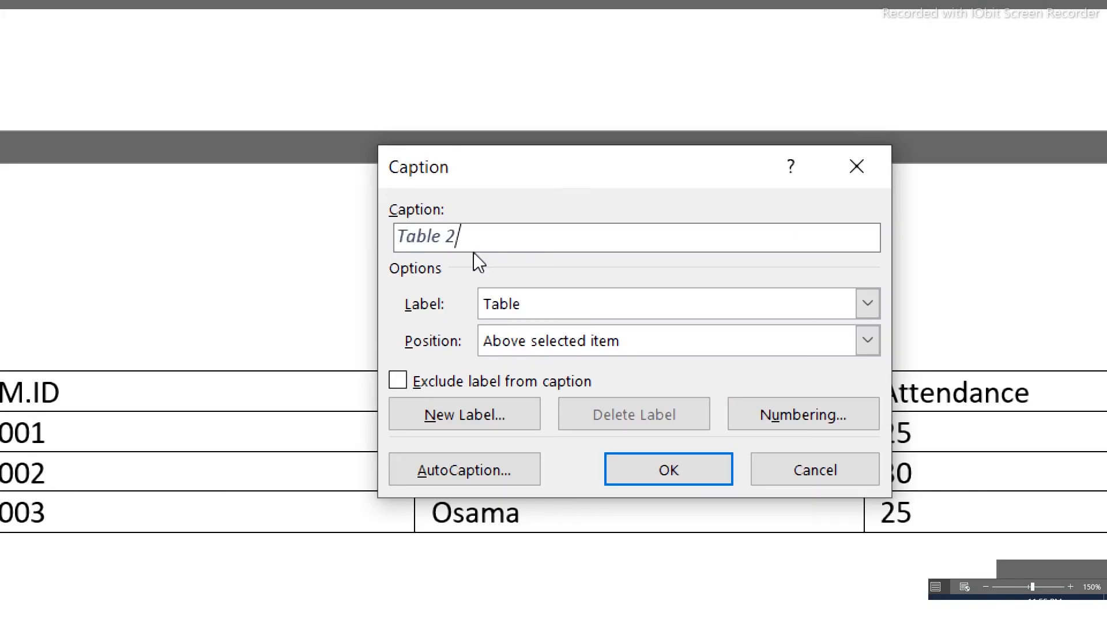
text(:)
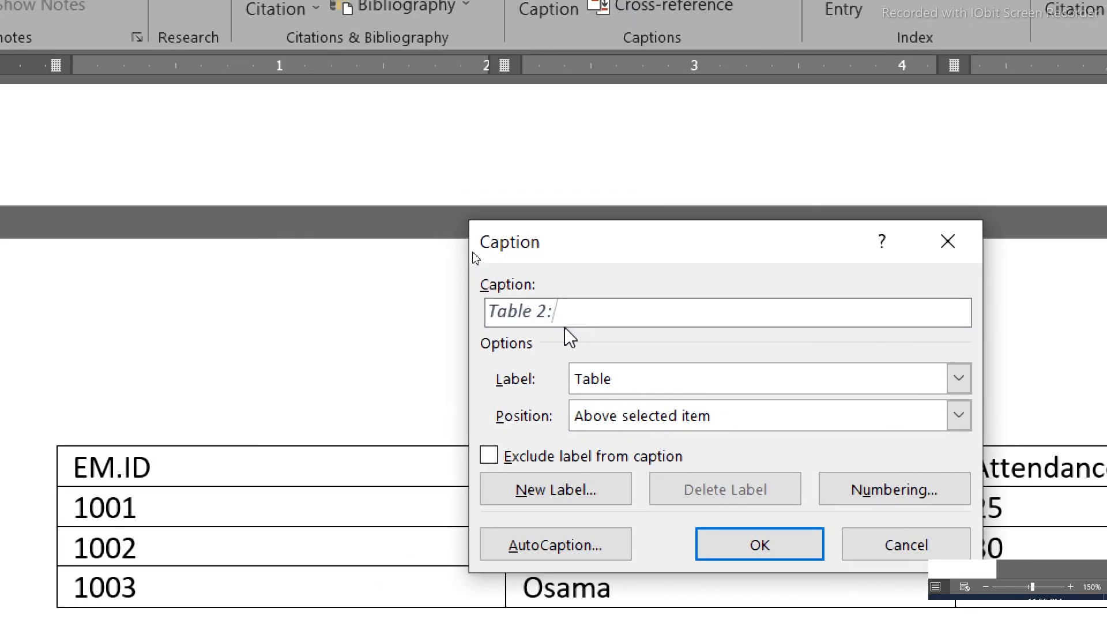
text(Atte)
text(ndance )
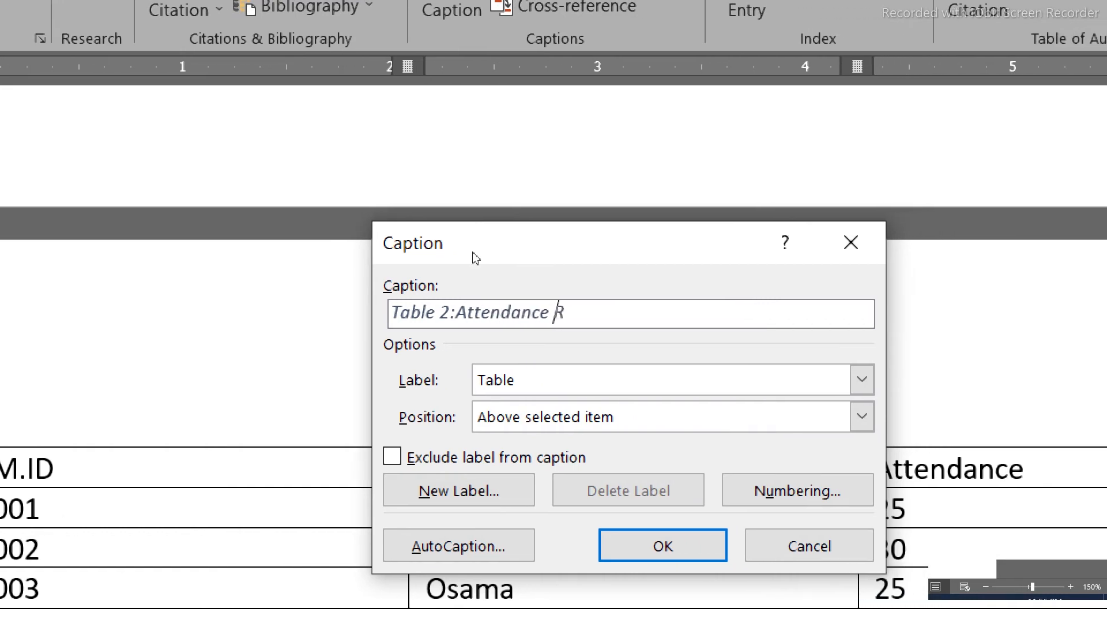
text(Record)
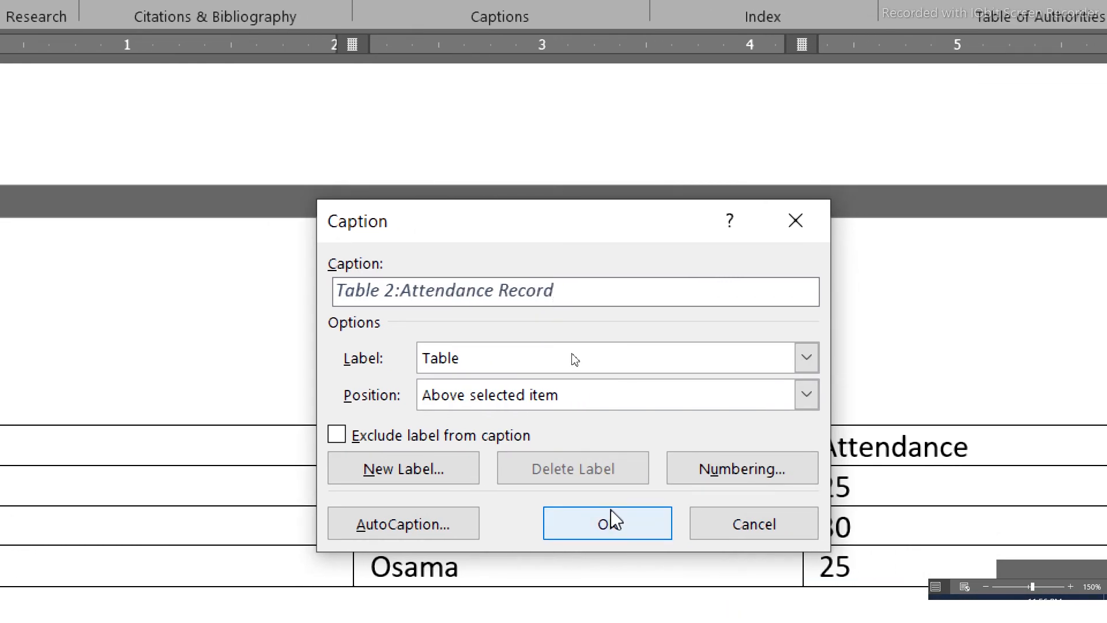
click(621, 551)
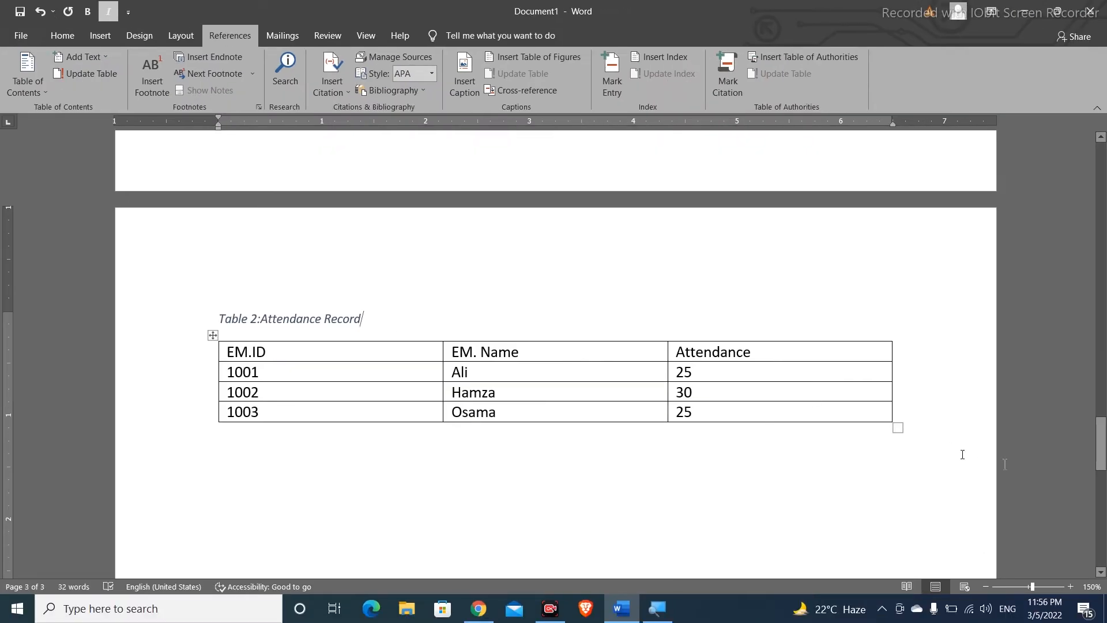
- Insert a table of figures for the Table caption label on the blank first page, keeping the From template format
drag(1100, 447, 1100, 166)
click(274, 283)
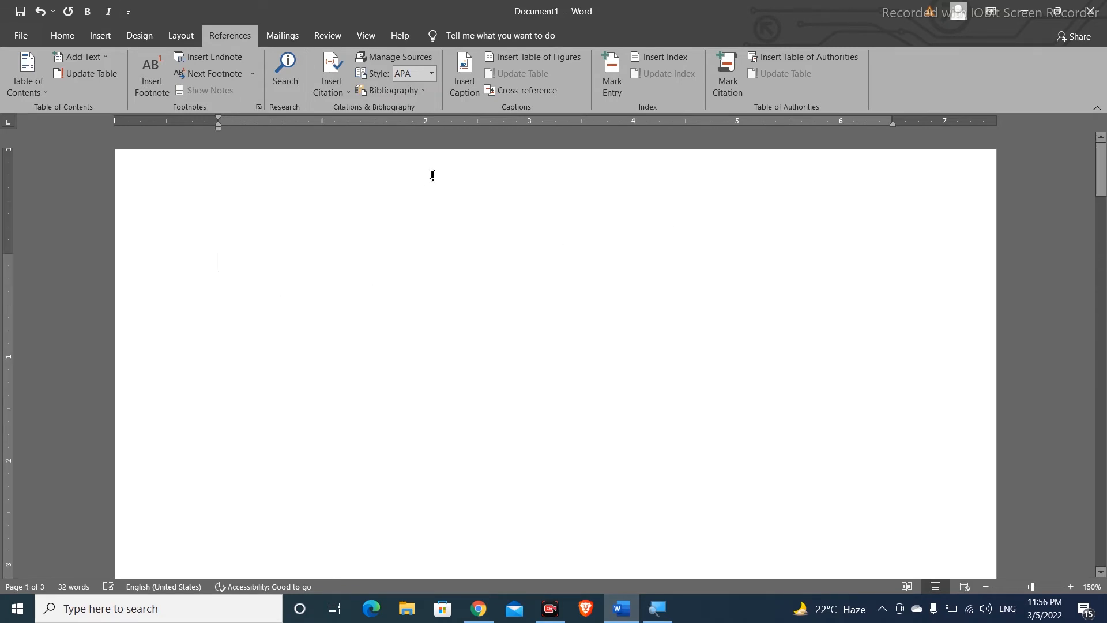
click(551, 60)
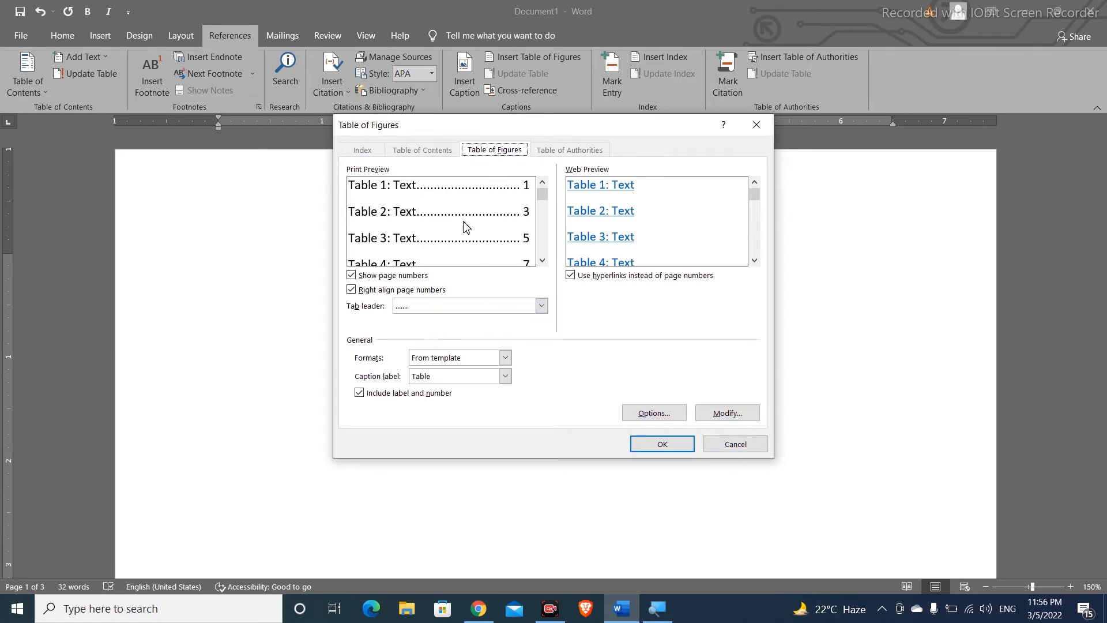
click(663, 449)
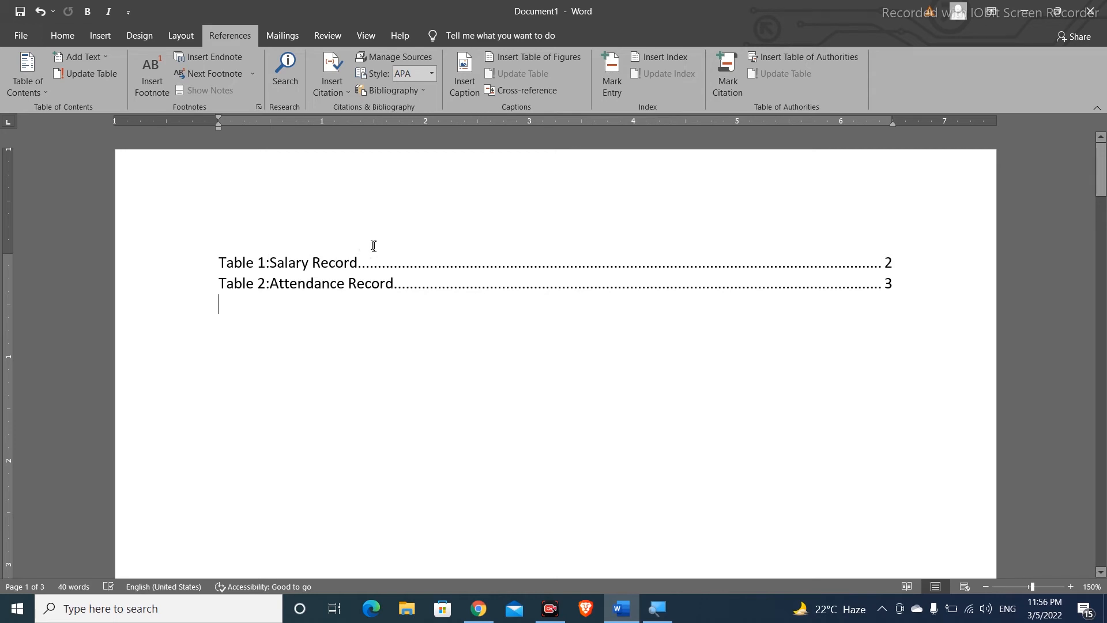
- Follow the Salary Record entry in the table of figures to its table and return to the first page
ctrl+click(315, 263)
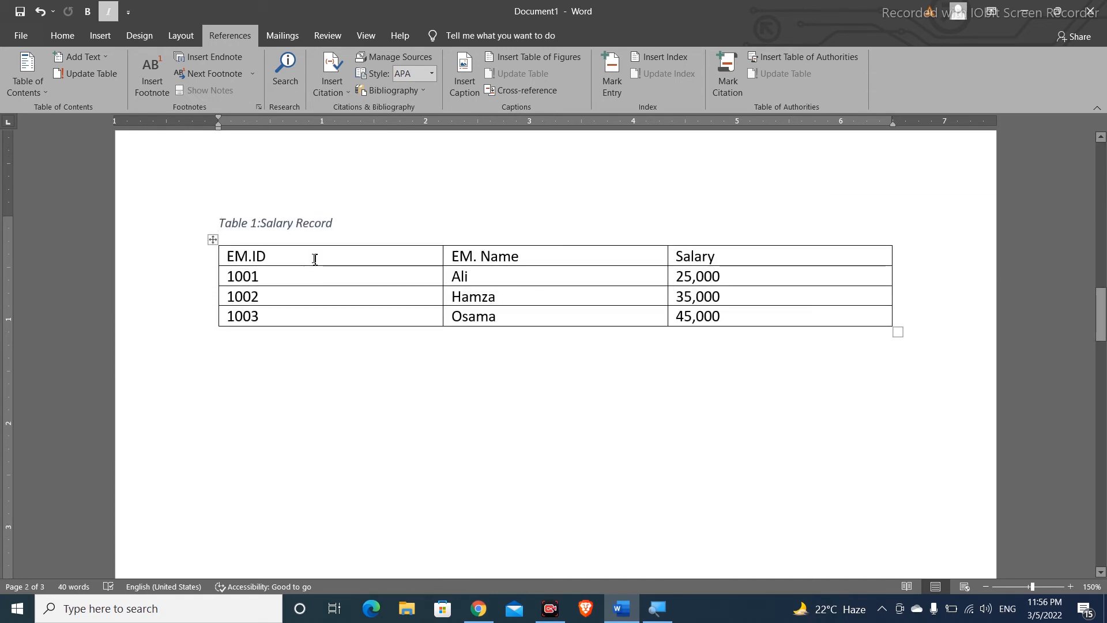
click(315, 259)
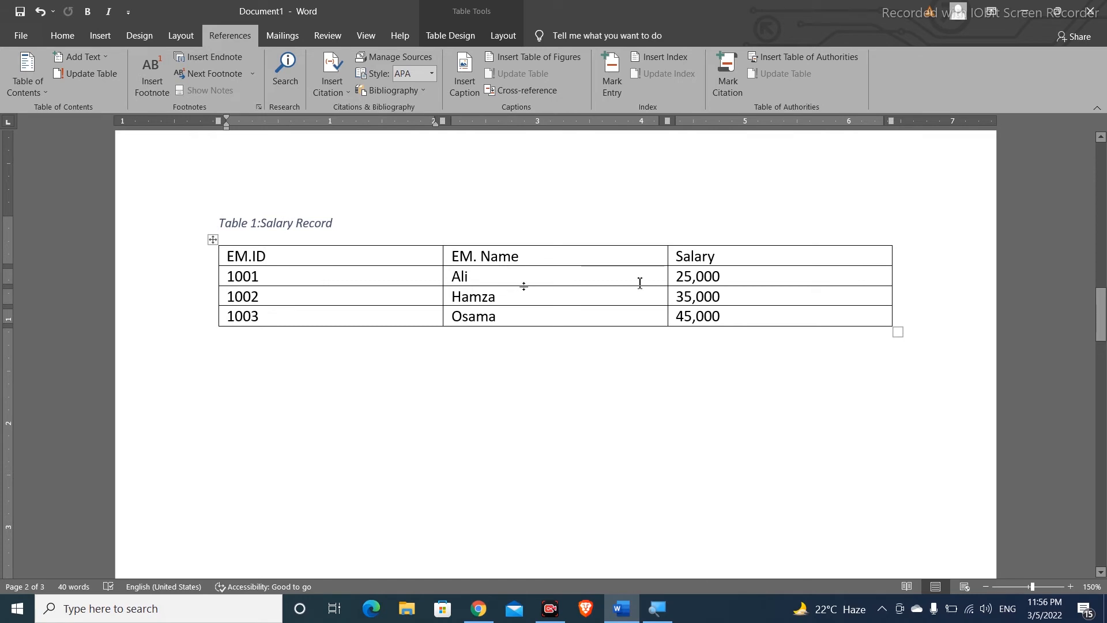
drag(1100, 311, 1100, 168)
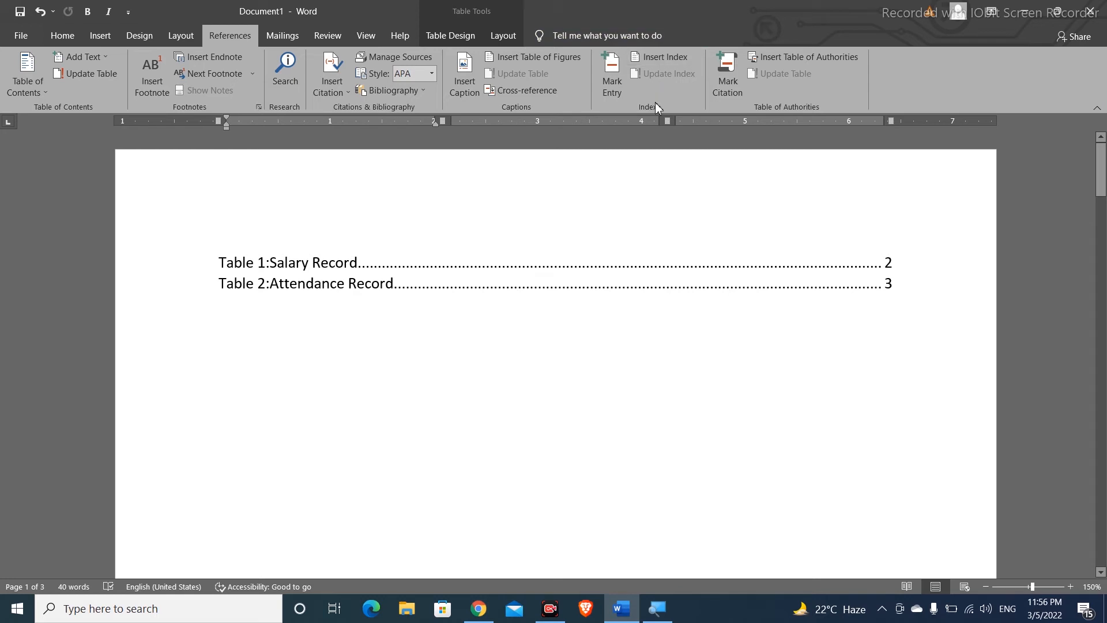
- Clear the entire document and generate two paragraphs of sample text with =rand(2)
click(451, 322)
key(ctrl+a)
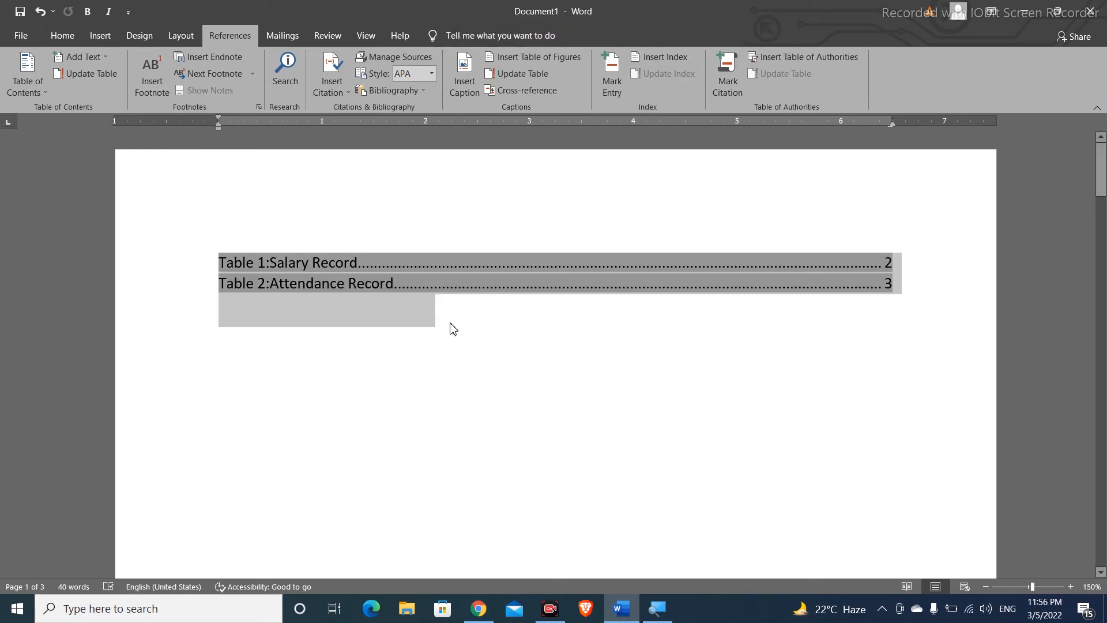
key(Delete)
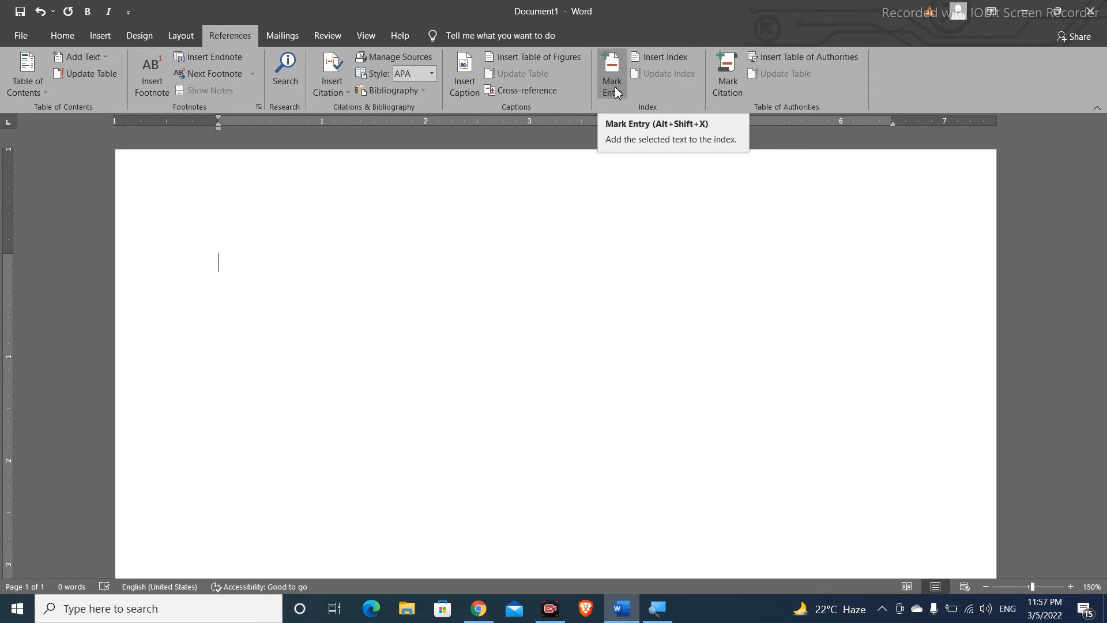
text(=)
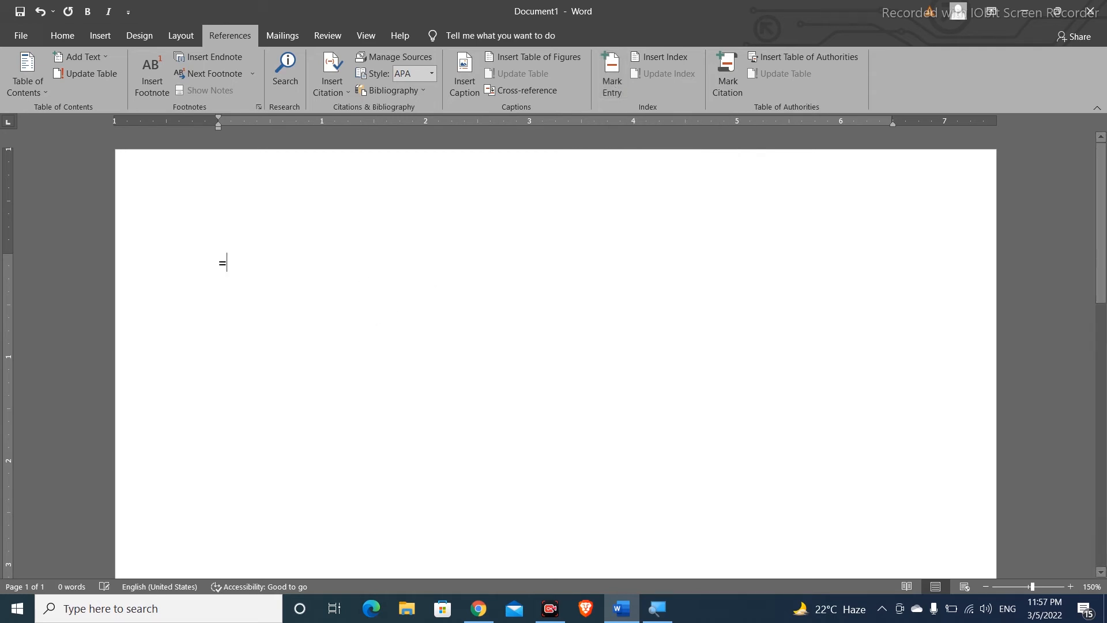
text(rand(2))
key(Return)
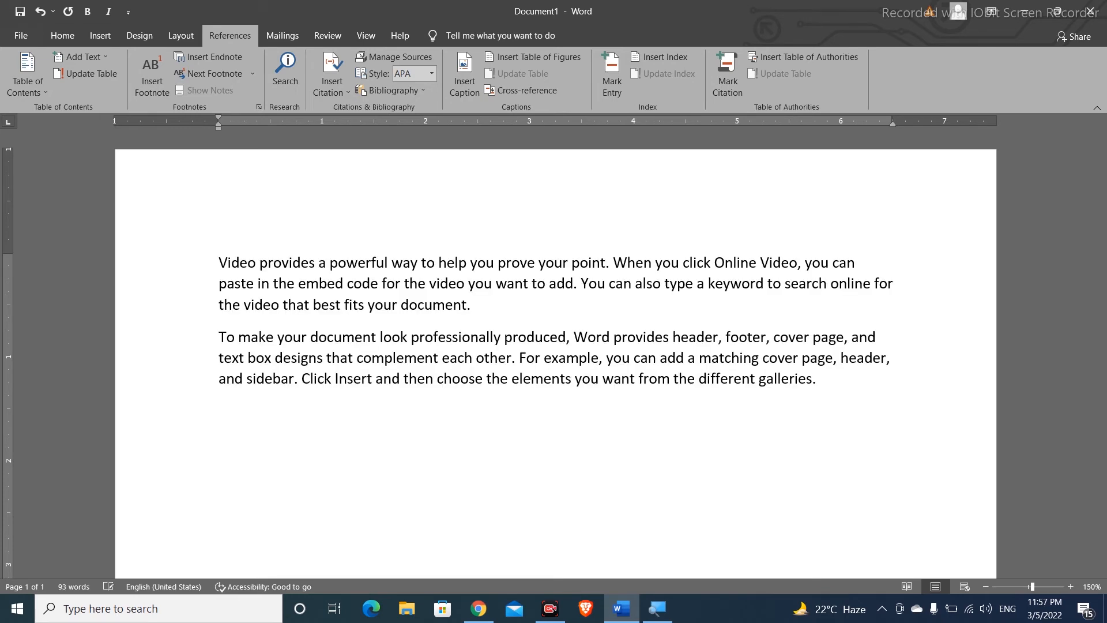
- Mark the word "powerful" in the first paragraph as an index entry with the subentry "Strong"
double_click(356, 264)
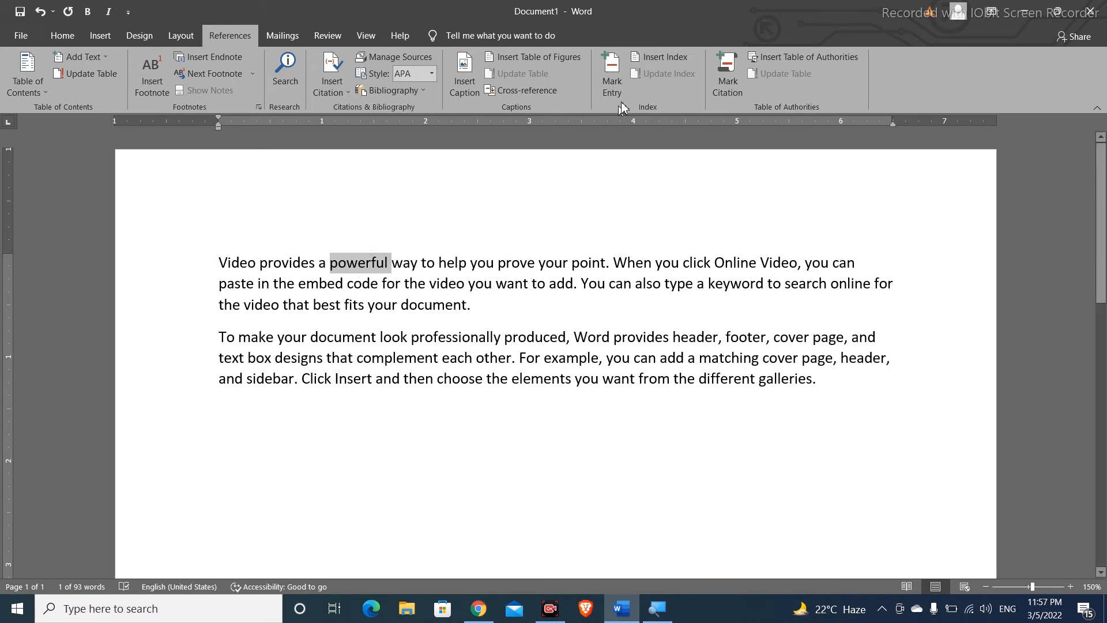
click(612, 81)
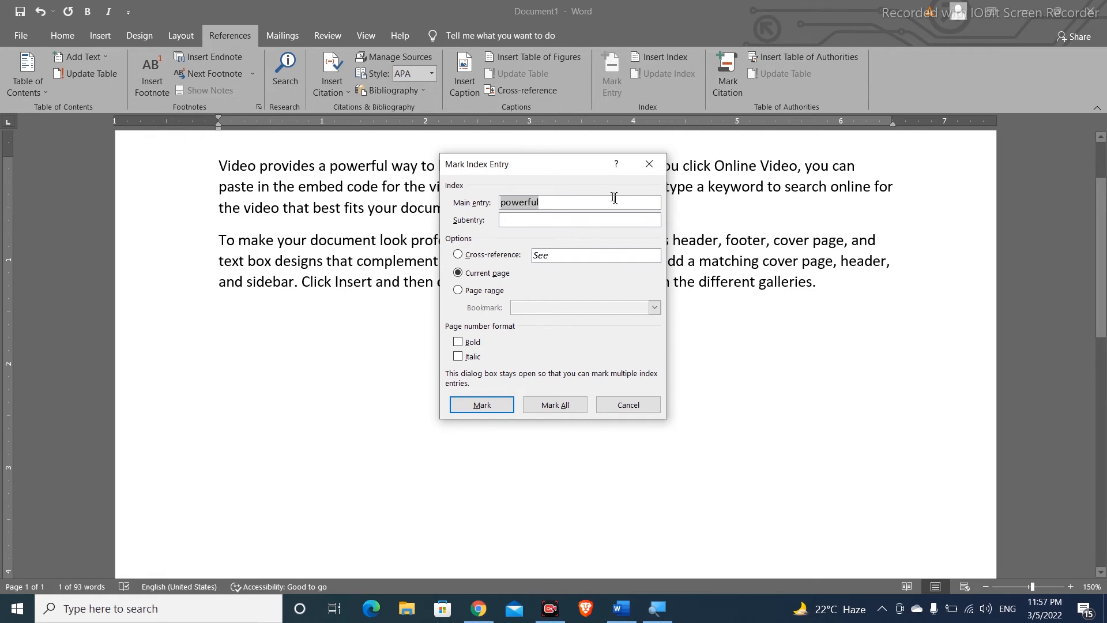
click(525, 219)
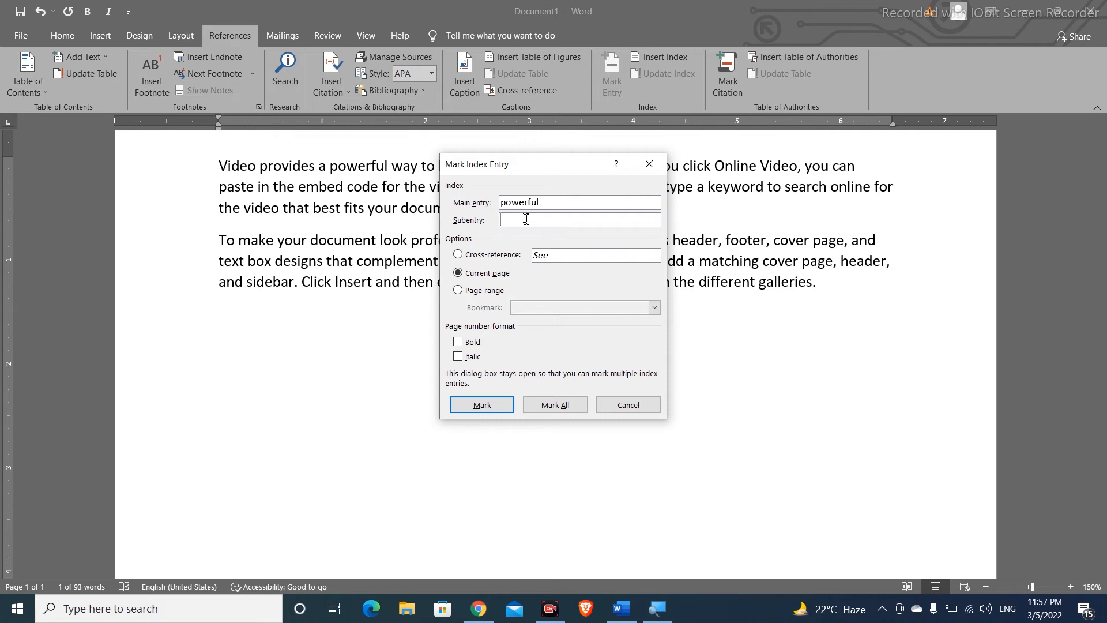
text(Strong)
click(467, 407)
- Mark the word "prove" in the first paragraph as an index entry with the subentry "Proof", and finish marking entries
drag(522, 168, 512, 280)
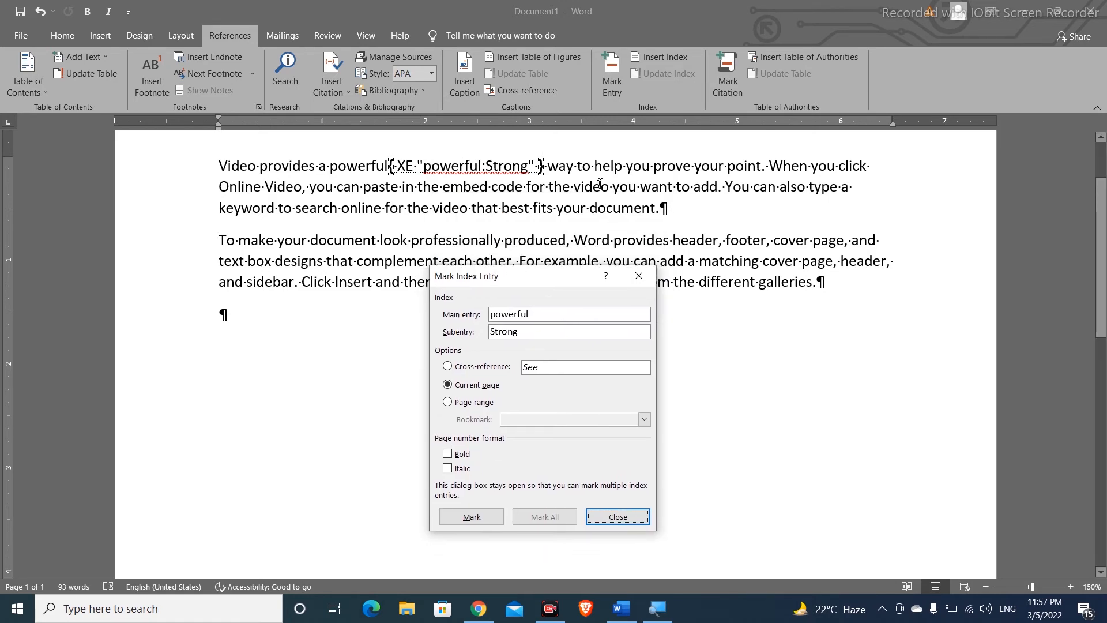
double_click(671, 166)
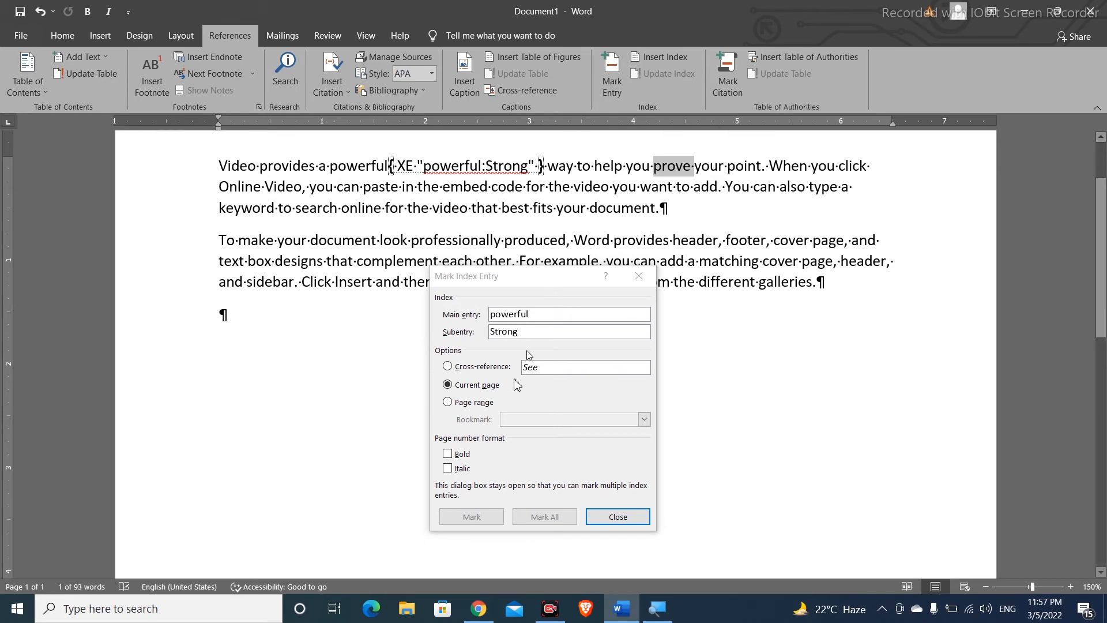
click(484, 343)
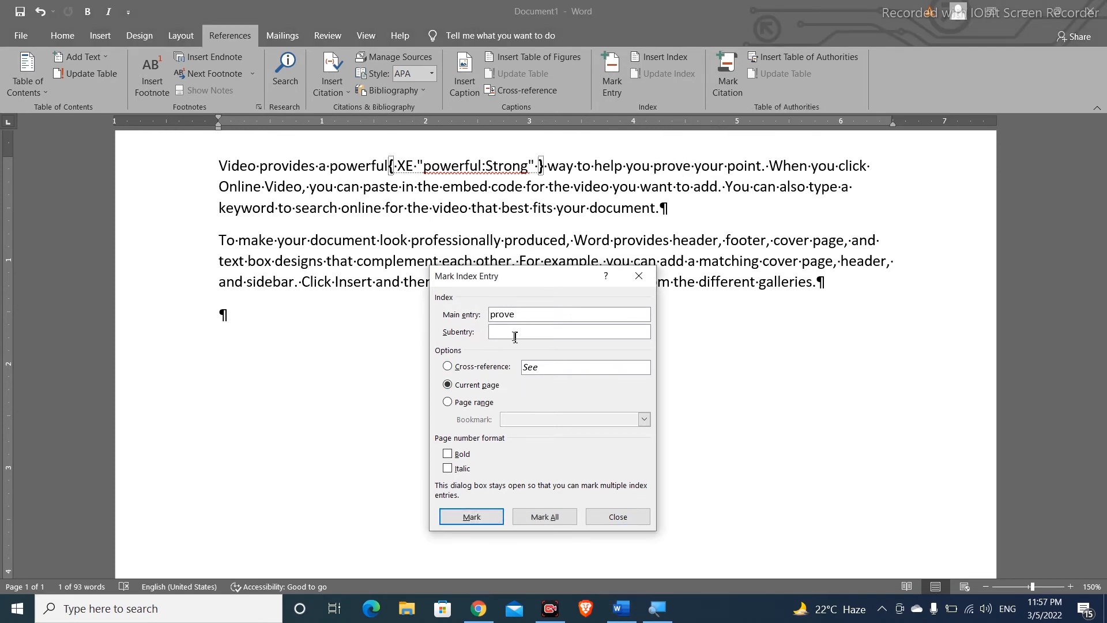
text(Proof)
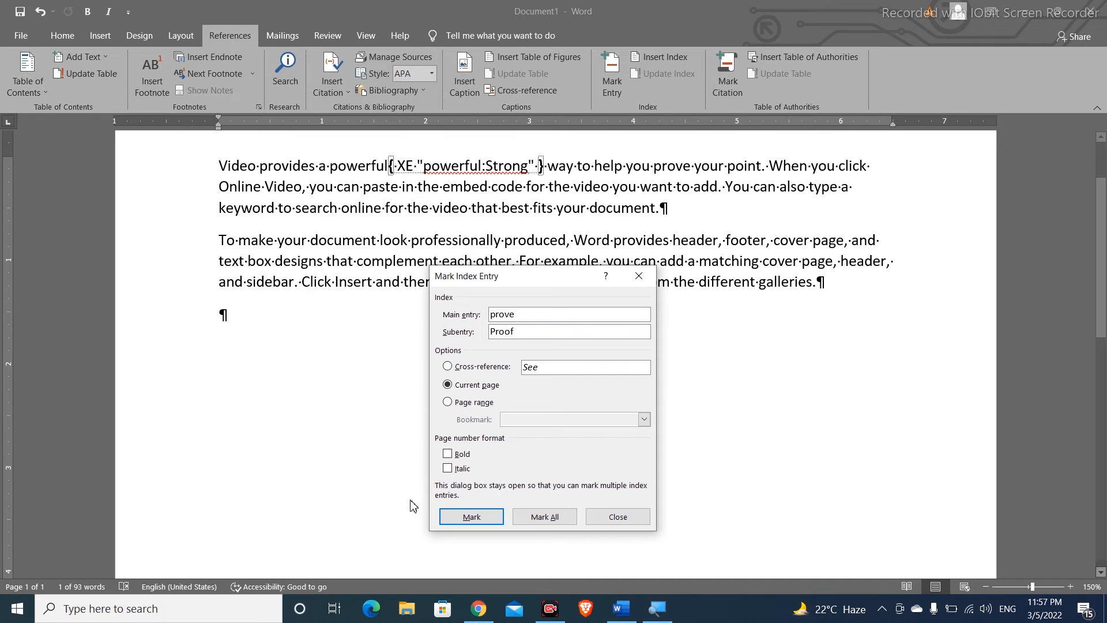
click(461, 516)
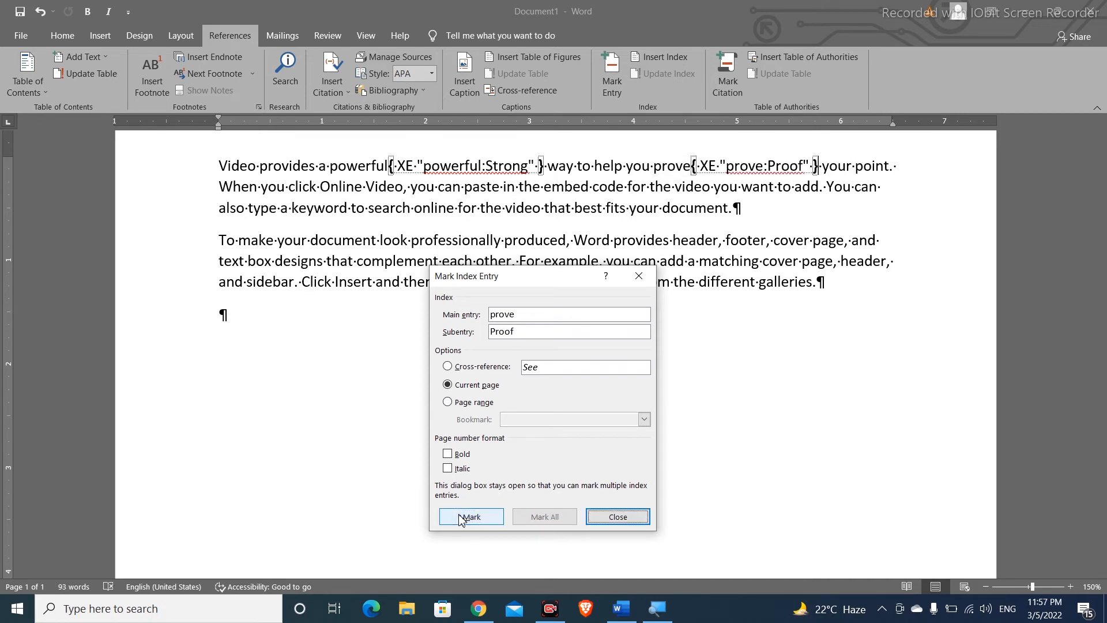
click(603, 519)
- Insert an indented two-column index in the From template format on a new line below the sample paragraphs
click(260, 339)
key(Return)
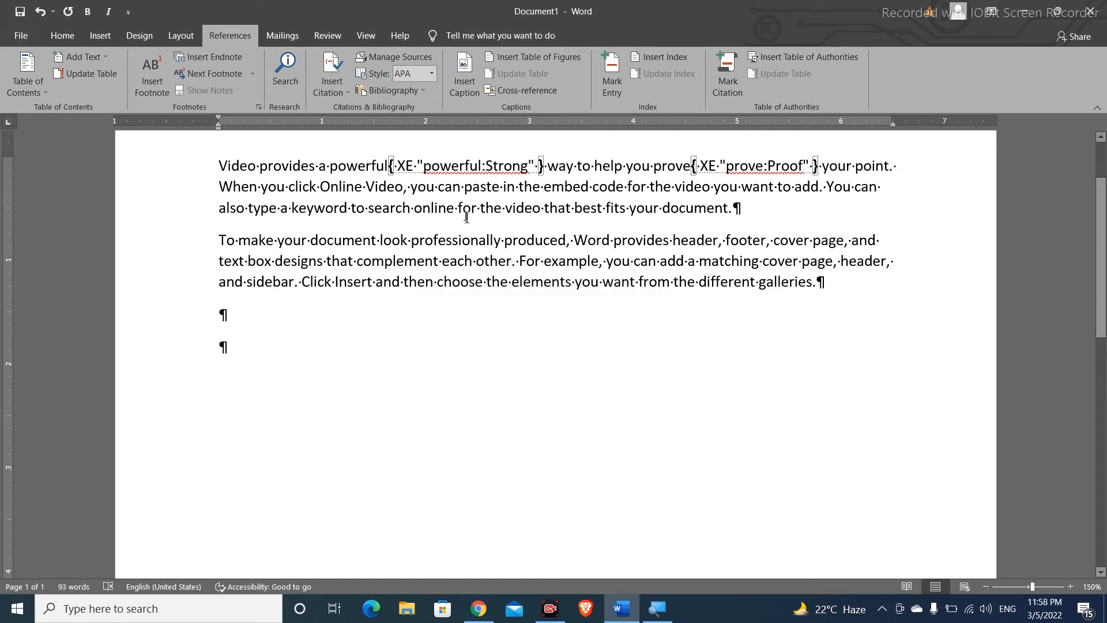
click(665, 61)
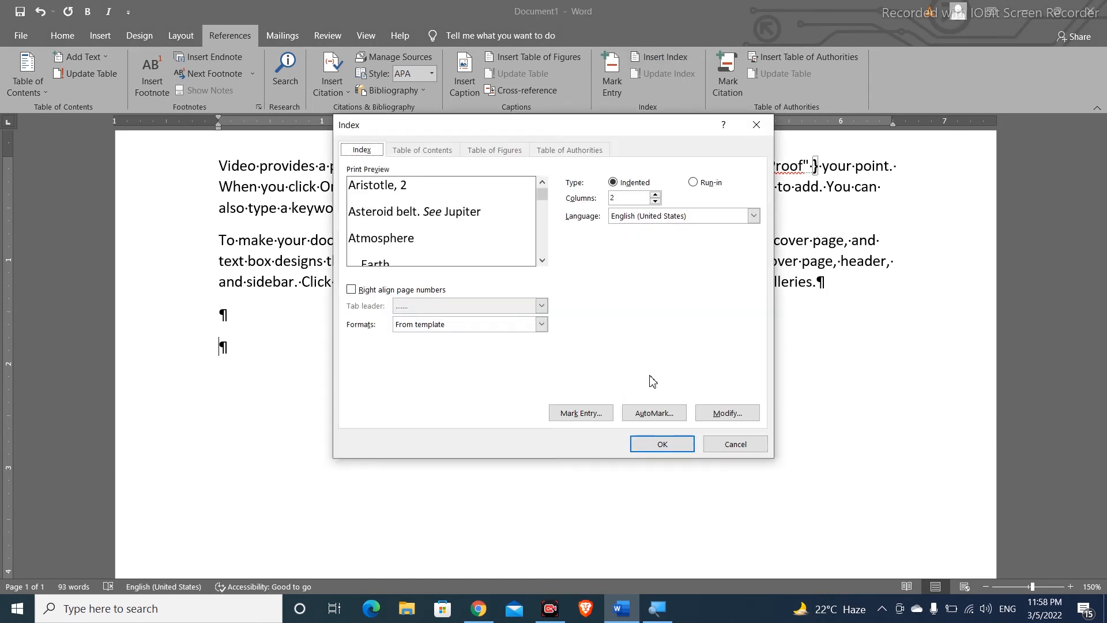
click(651, 445)
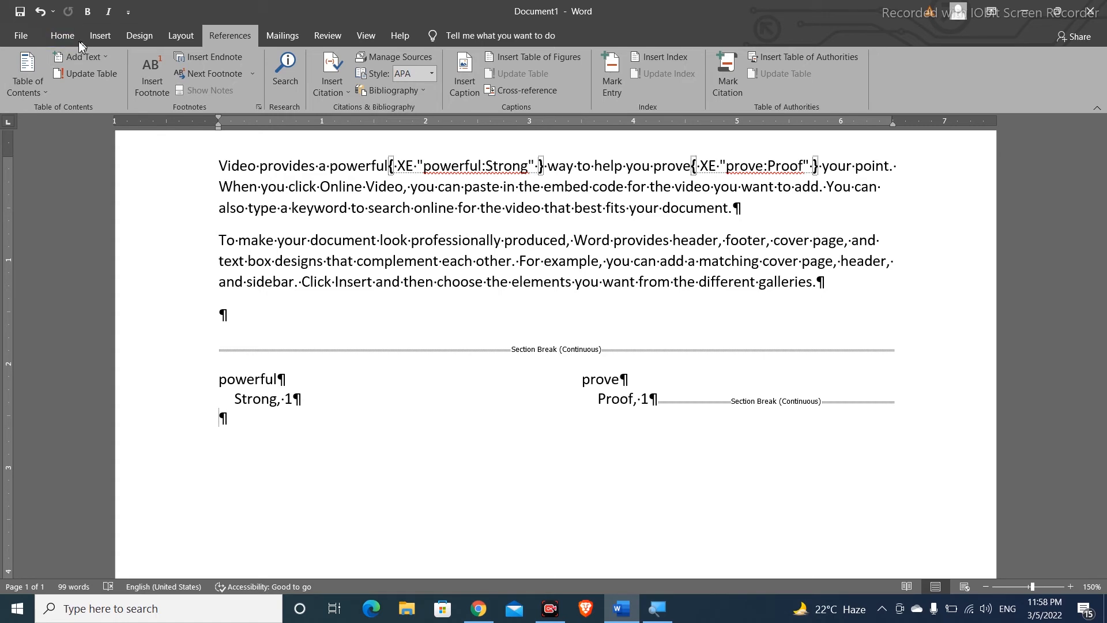
- Hide the formatting marks and index field codes in the document
click(64, 36)
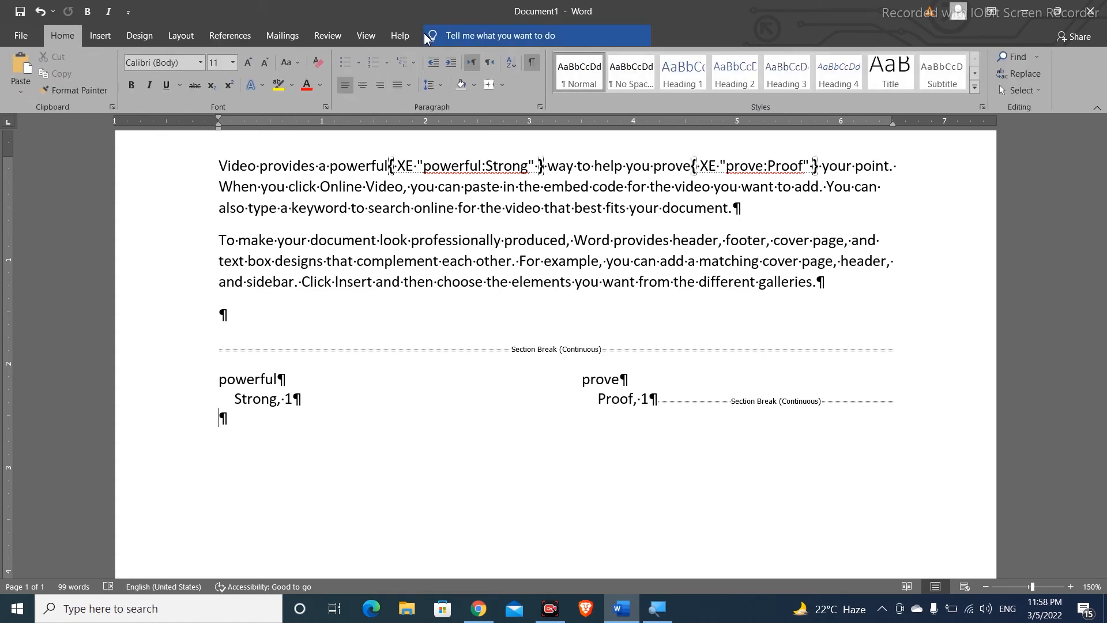
click(532, 63)
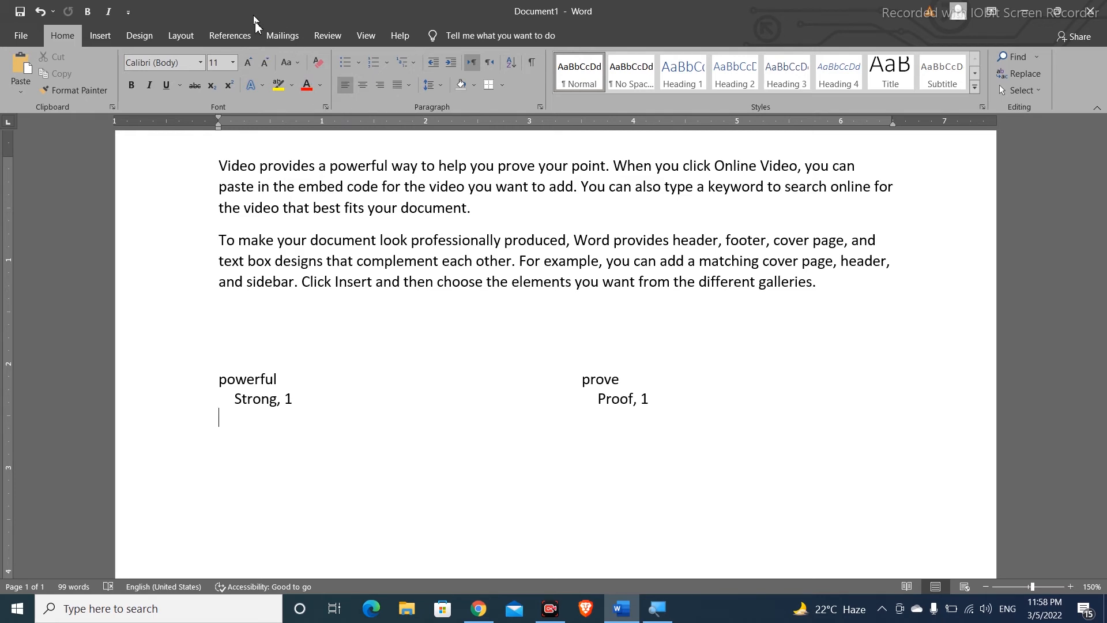
click(238, 37)
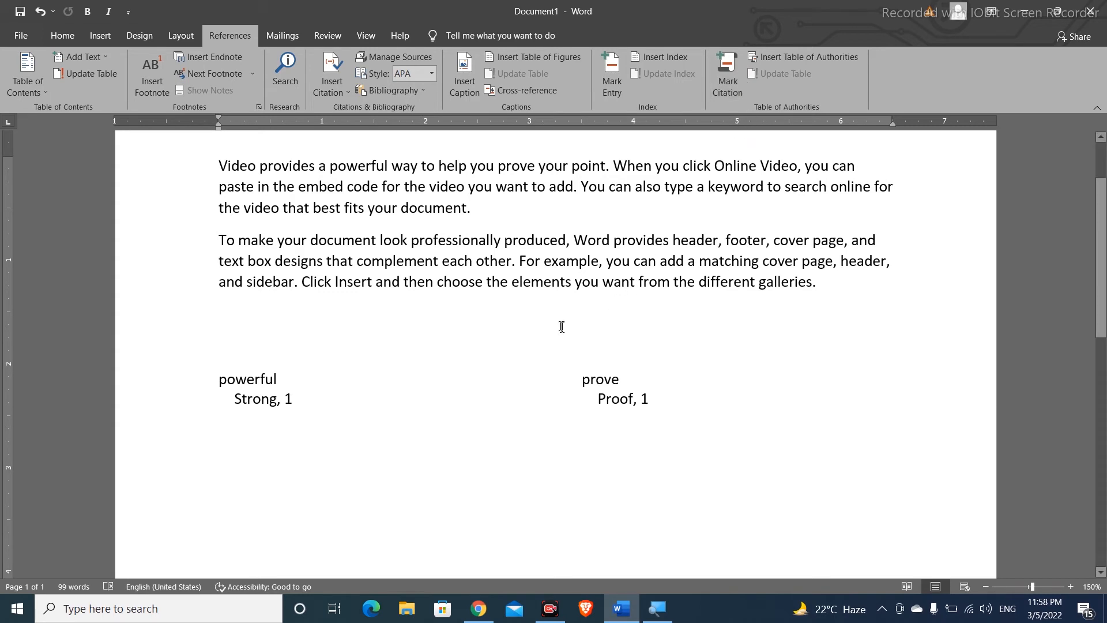
- Clear the entire document and generate four paragraphs of sample text with =rand(4)
key(ctrl+a)
key(Delete)
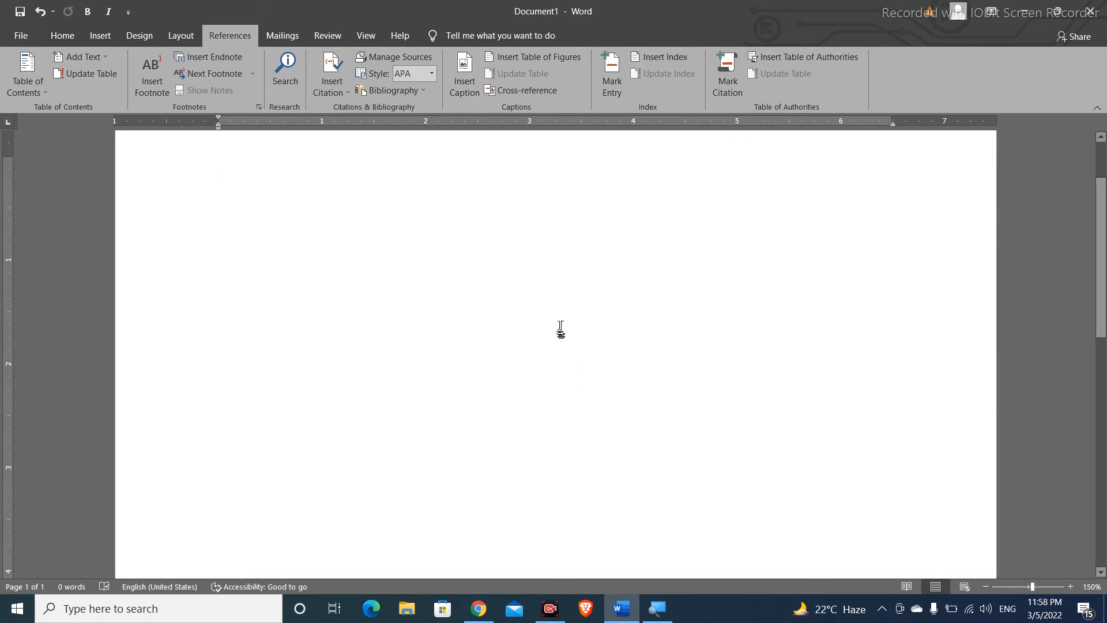
scroll(560, 328, up, 1)
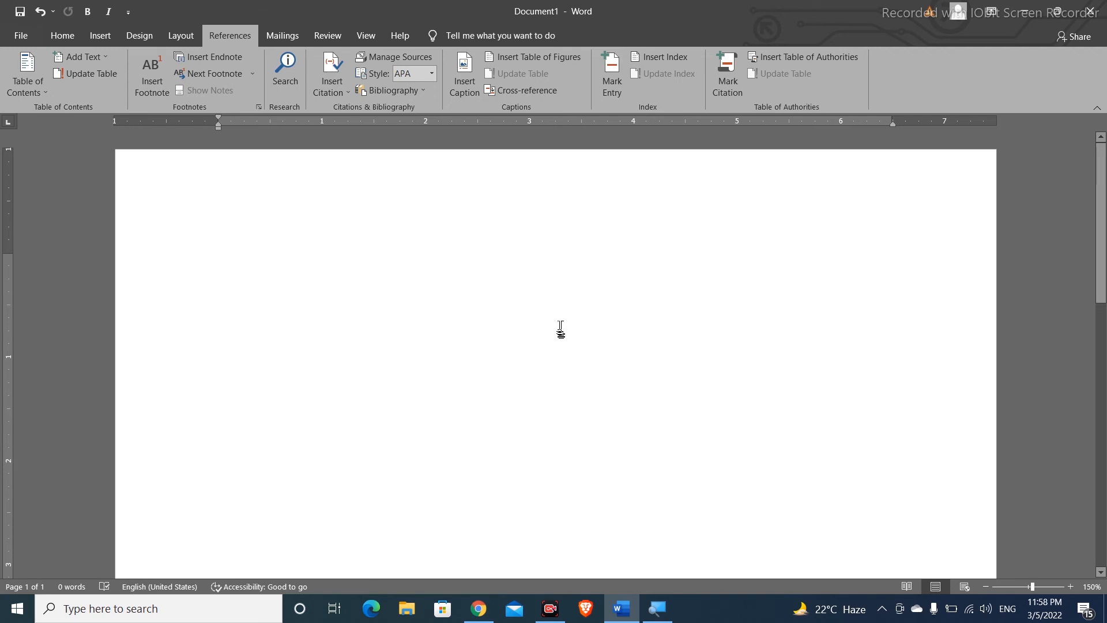
text(=rand()
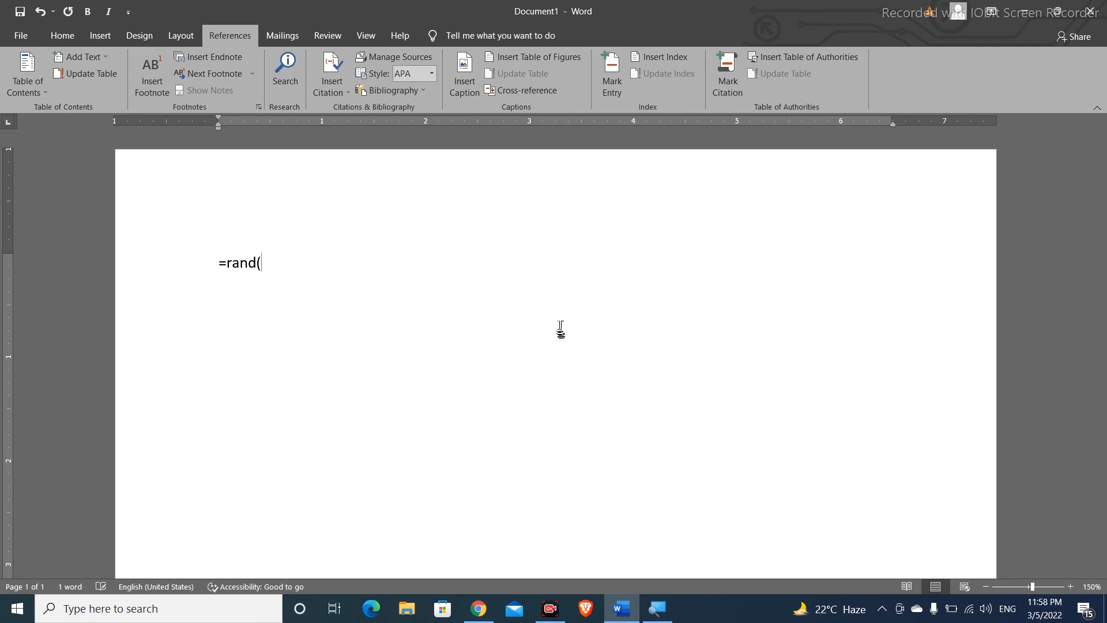
text(4))
key(Return)
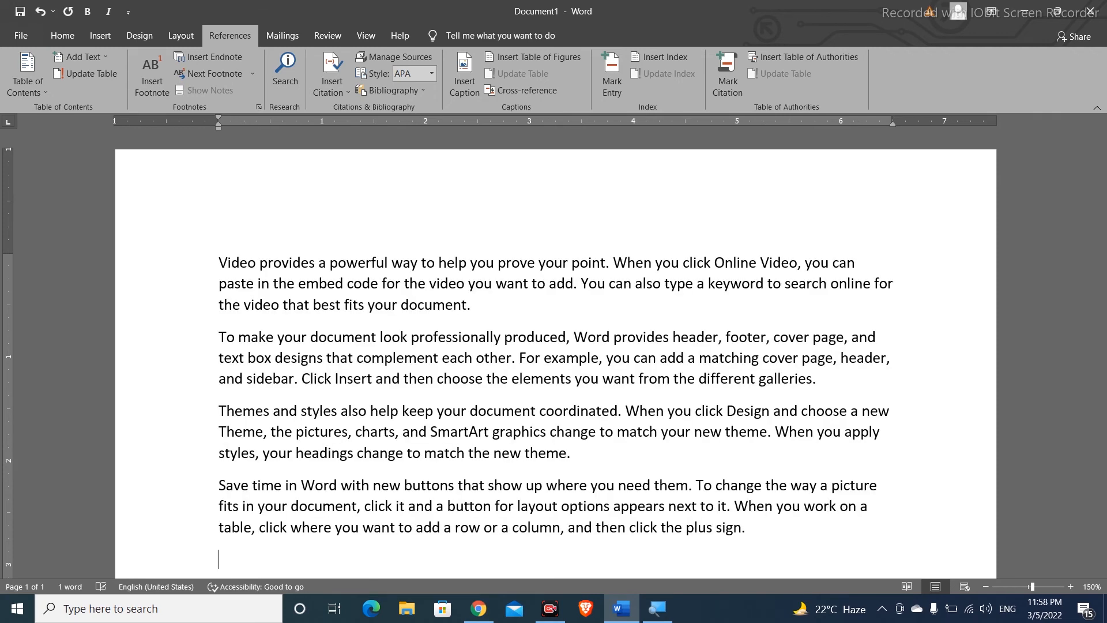
- Add the line "Rule of IT" above the first paragraph
click(219, 263)
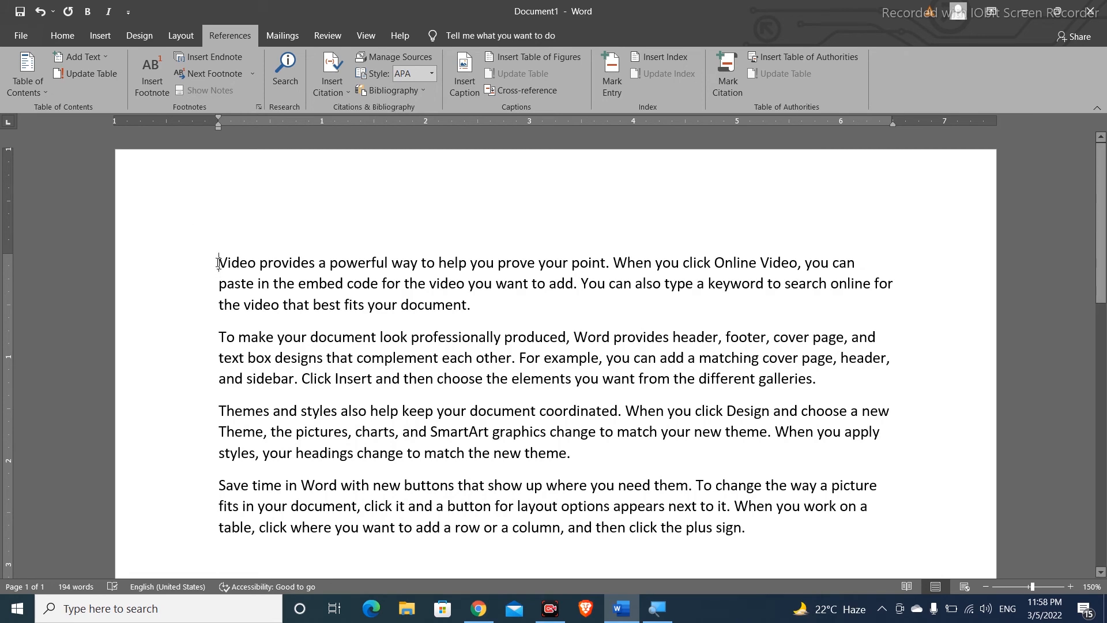
key(Return)
key(Up)
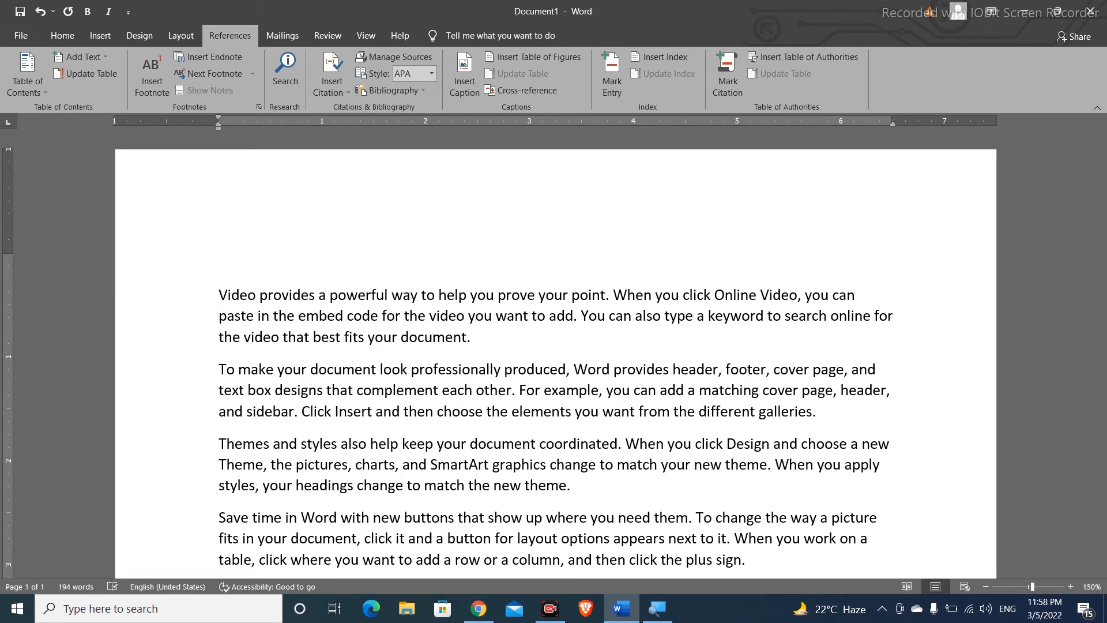
text(Rule of IT)
- Add the line "Mango Requirement" above the second sample paragraph, correcting its spelling
key(Down)
key(Down)
key(Down)
key(Up)
key(ctrl+Left)
key(ctrl+Left)
key(Return)
key(Up)
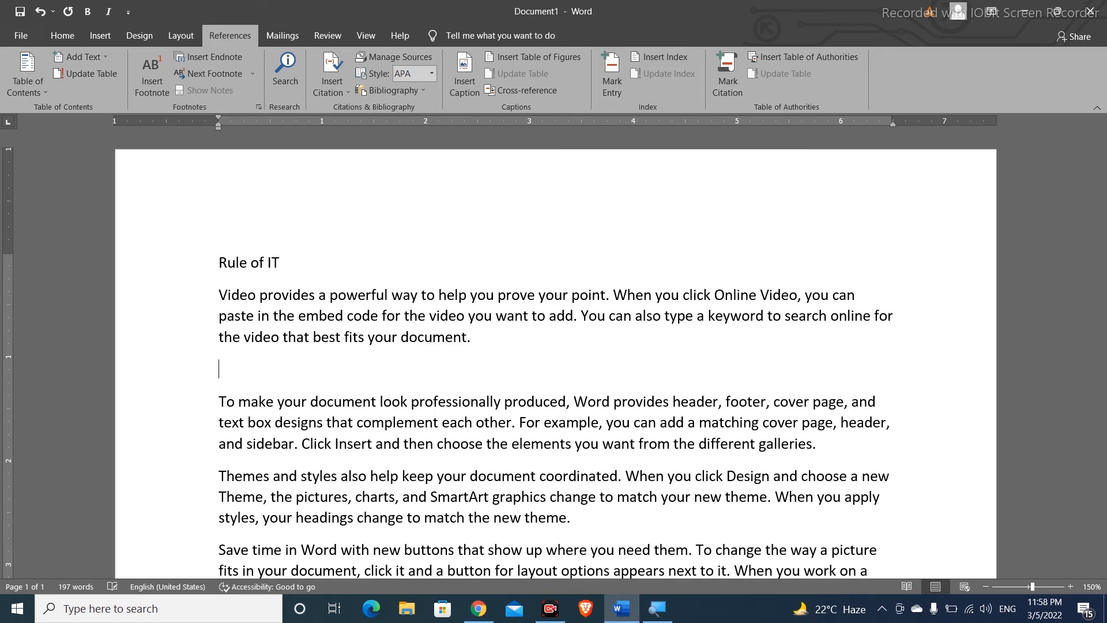
text(Mango Requiement)
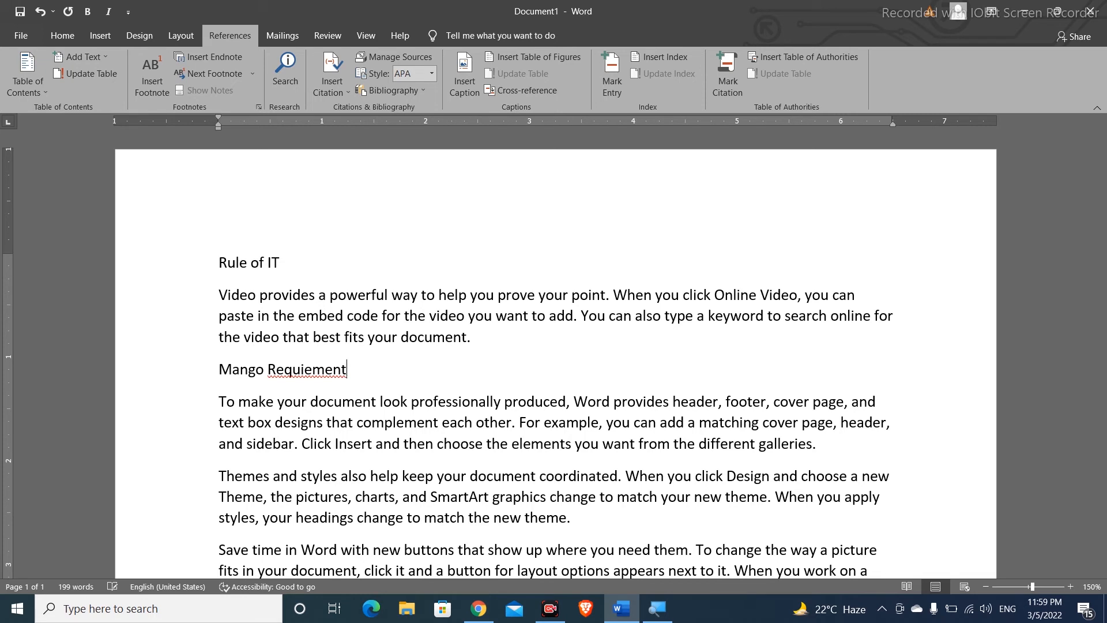
right_click(324, 369)
click(301, 114)
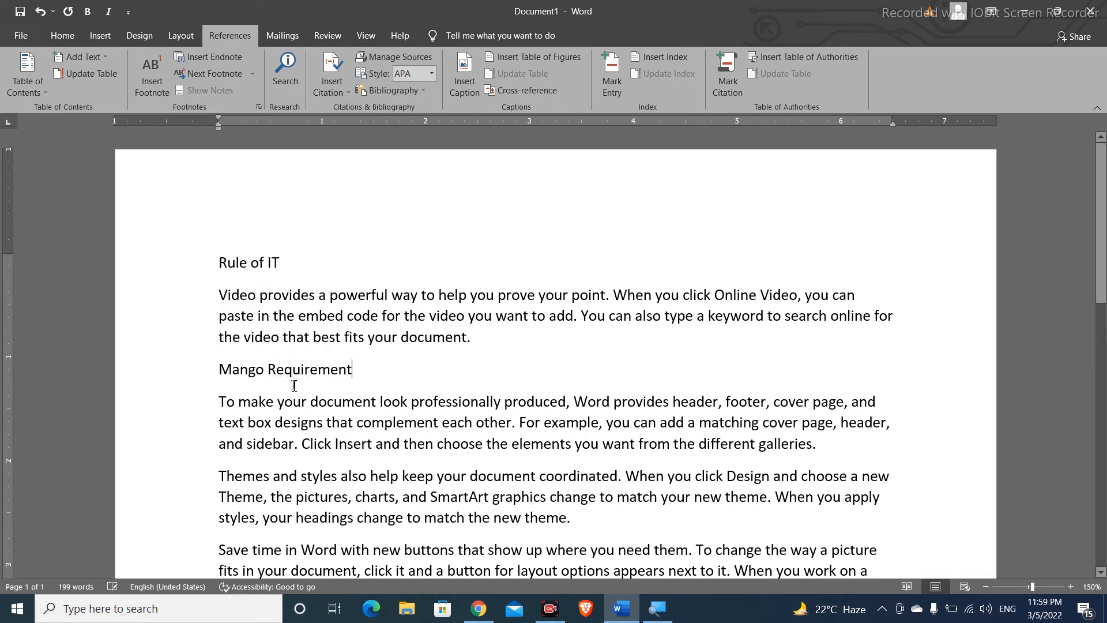
- Add the line "Rule of Admin" above the paragraph that begins with "Themes and styles"
key(Down)
key(Down)
key(Left)
key(Left)
key(Left)
key(Left)
key(Left)
key(Left)
key(Left)
key(Left)
key(Left)
key(Left)
key(Left)
key(Left)
key(Left)
key(Left)
key(Left)
key(Left)
key(Left)
key(Right)
key(Return)
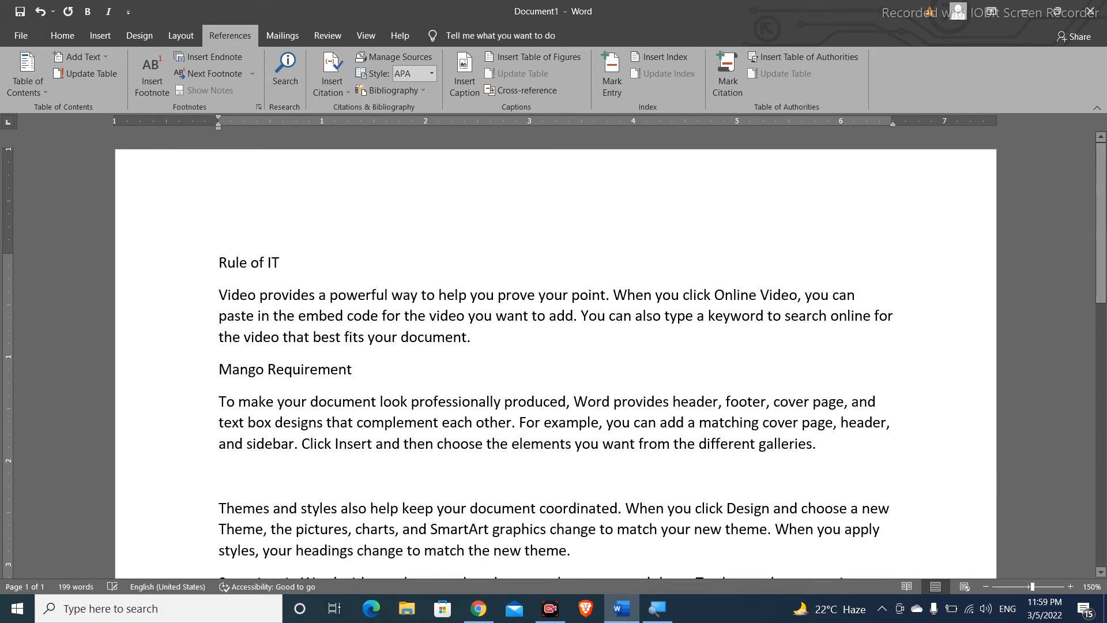
key(Up)
text(Rule of )
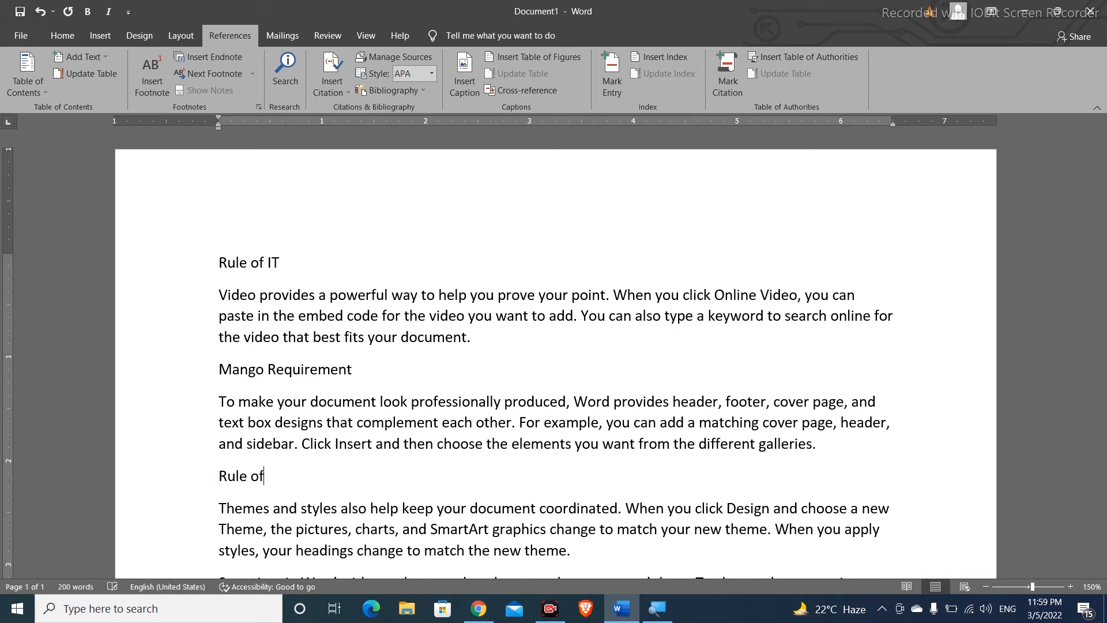
text(Admin)
- Add the line "Water Melon" above the paragraph that begins with "Save time in Word"
key(Down)
key(Down)
key(ctrl+Left)
key(ctrl+Left)
key(ctrl+Left)
key(ctrl+Left)
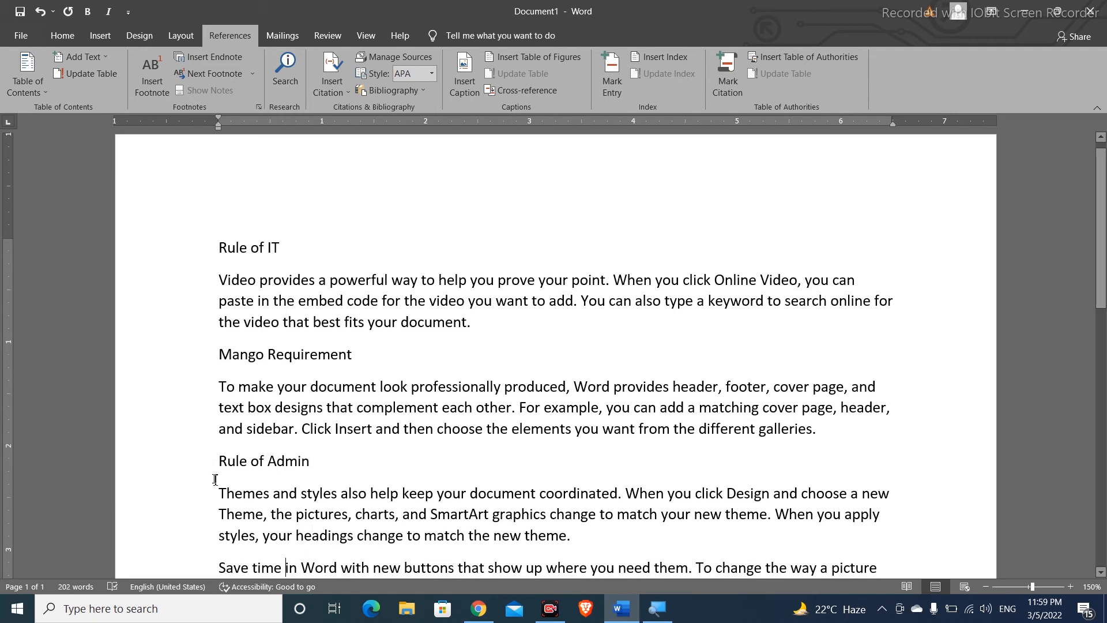
key(Return)
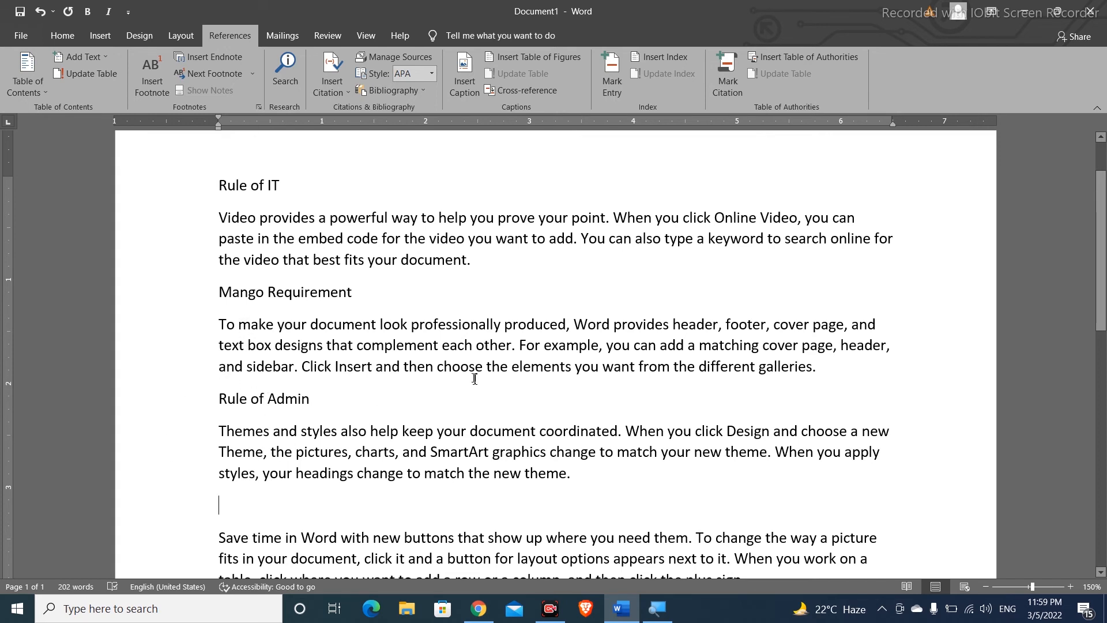
text(Water)
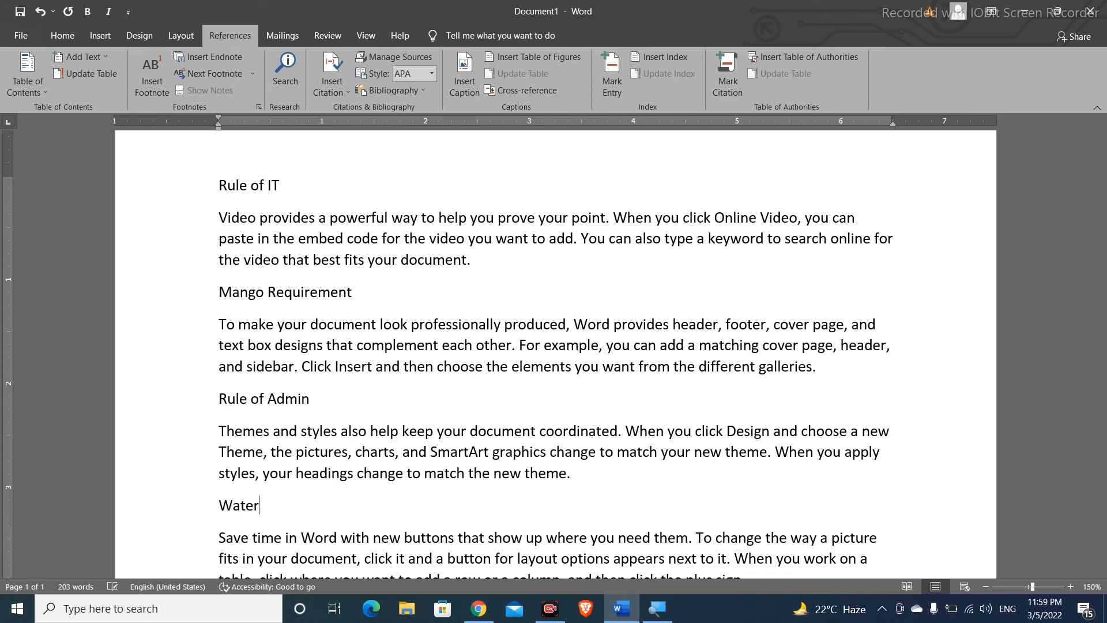
text( Melon)
- Mark the "Rule of IT" line as a table of authorities citation in the Rules category
click(728, 86)
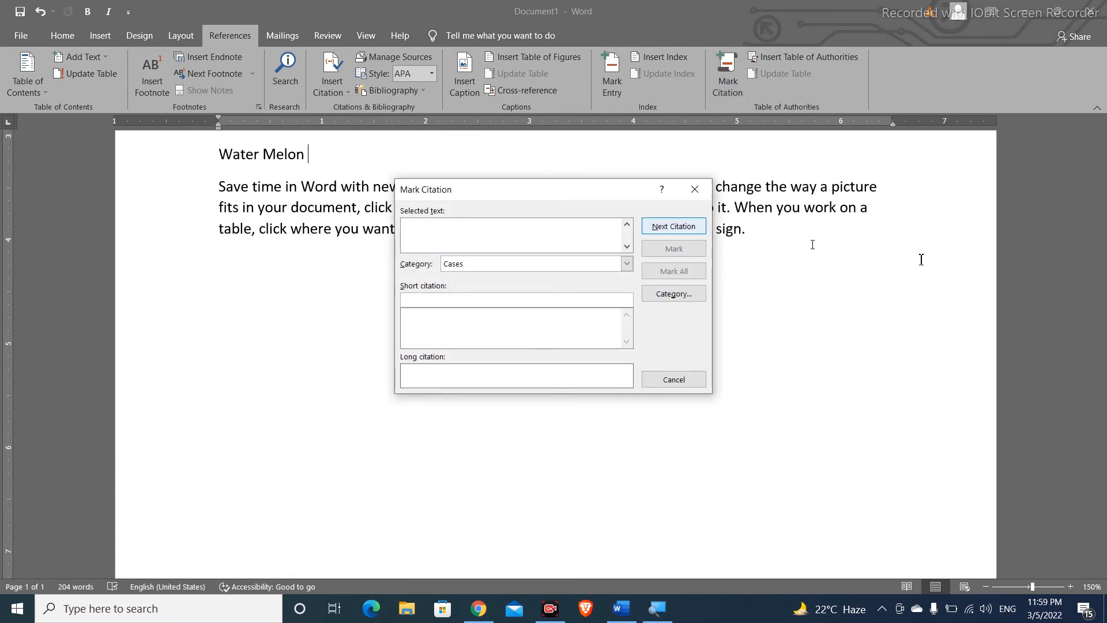
scroll(553, 346, up, 6)
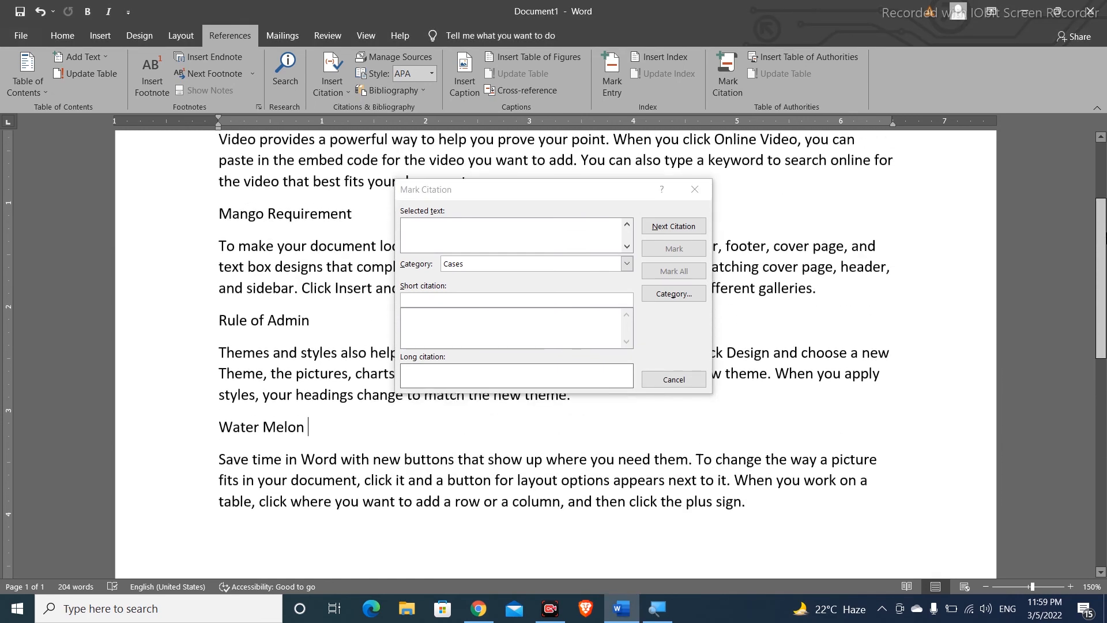
click(493, 202)
drag(493, 203, 520, 271)
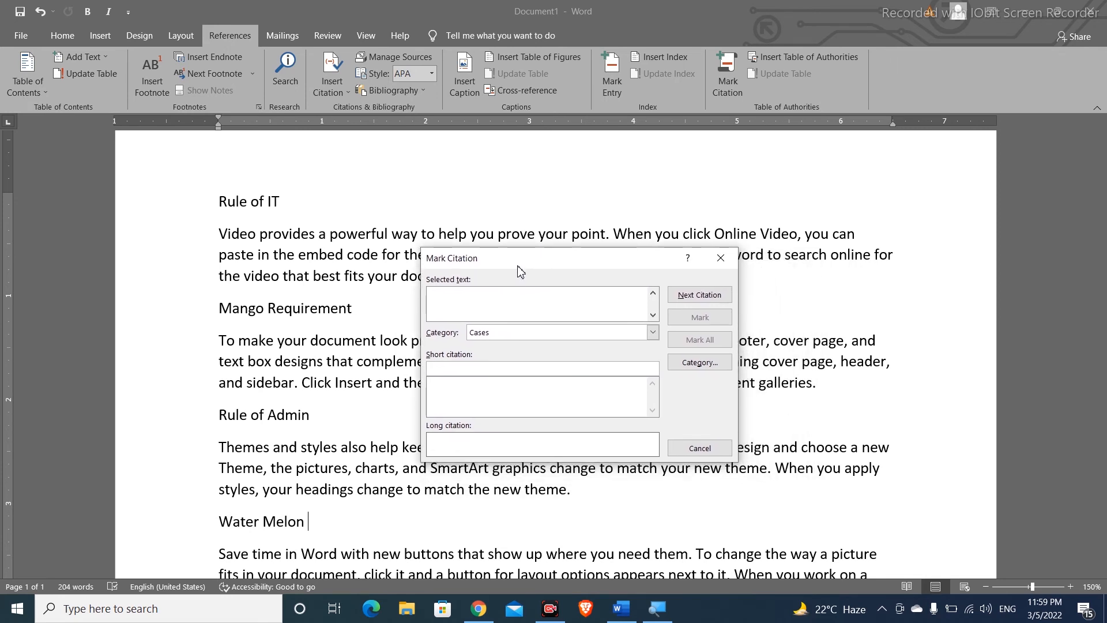
click(280, 200)
drag(275, 202, 219, 203)
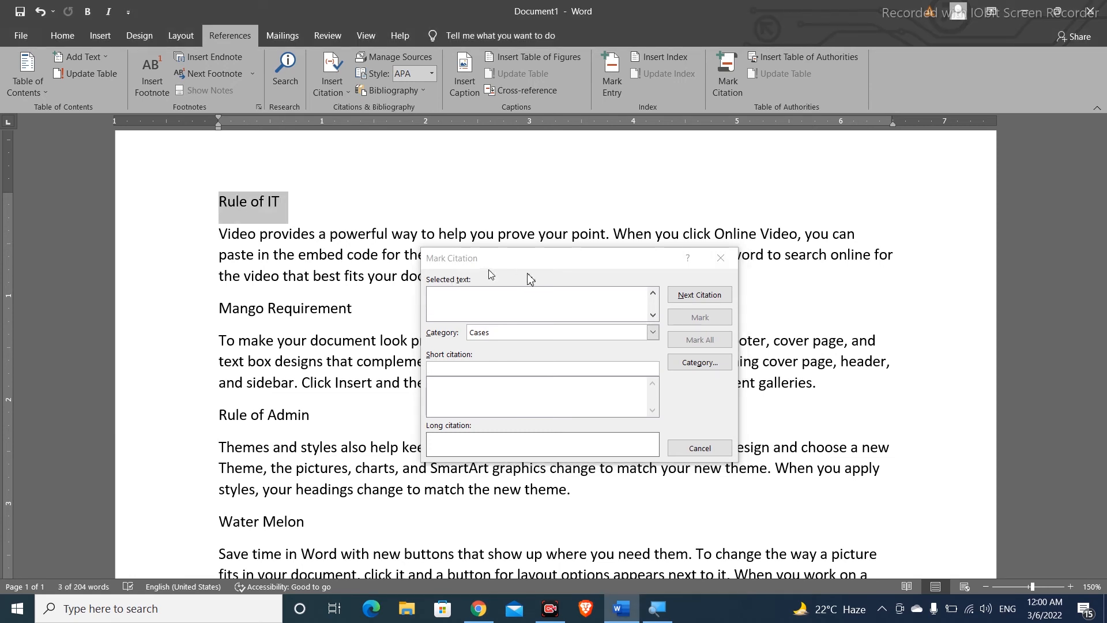
click(572, 263)
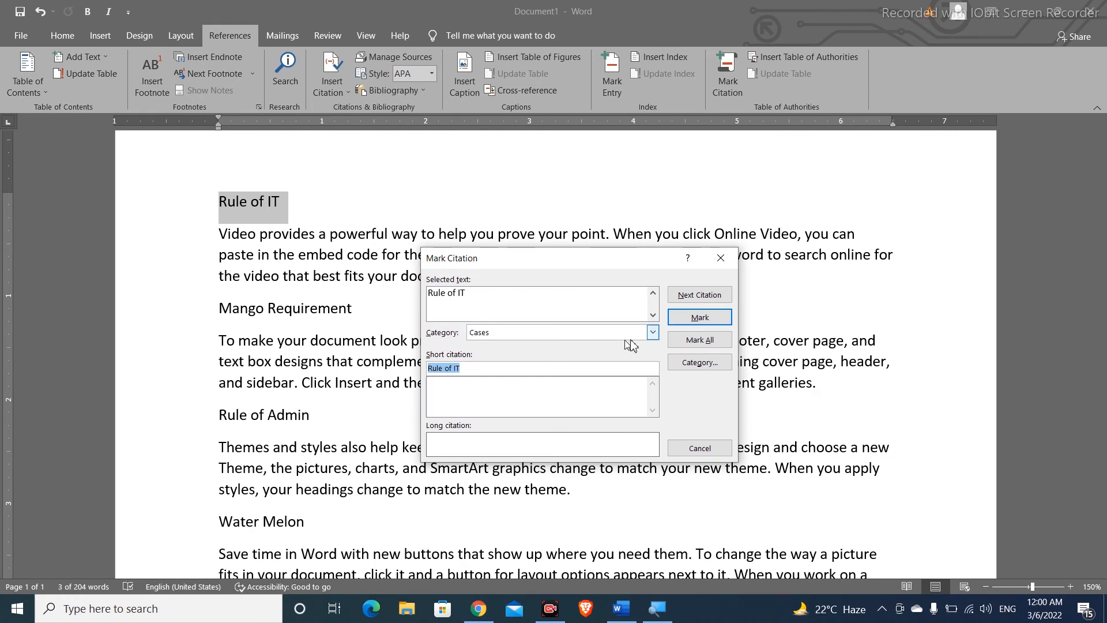
click(653, 333)
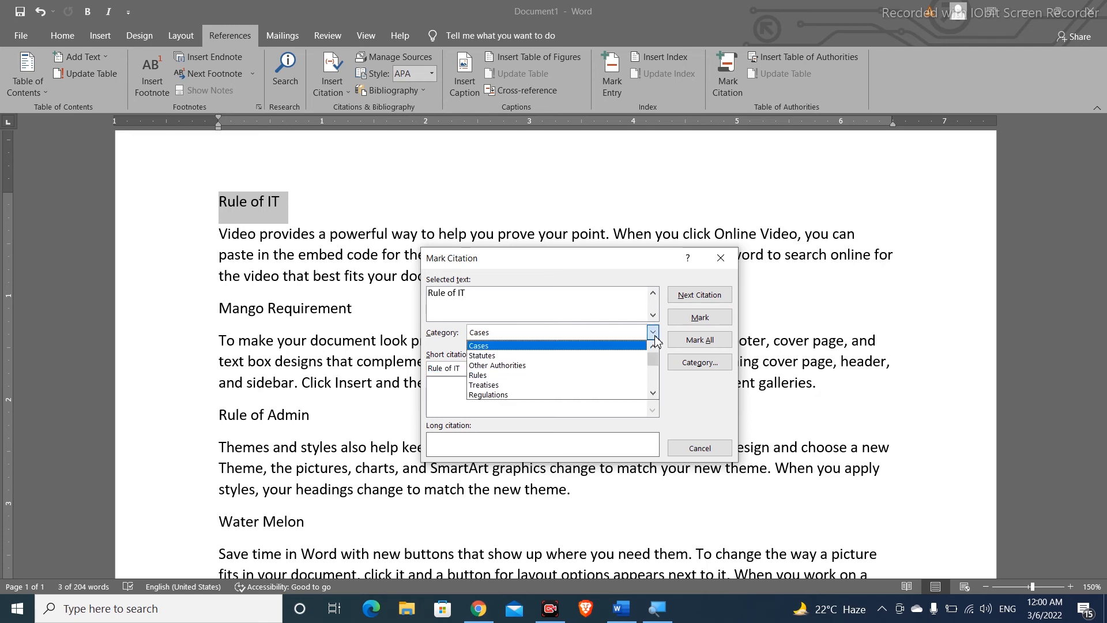
click(547, 374)
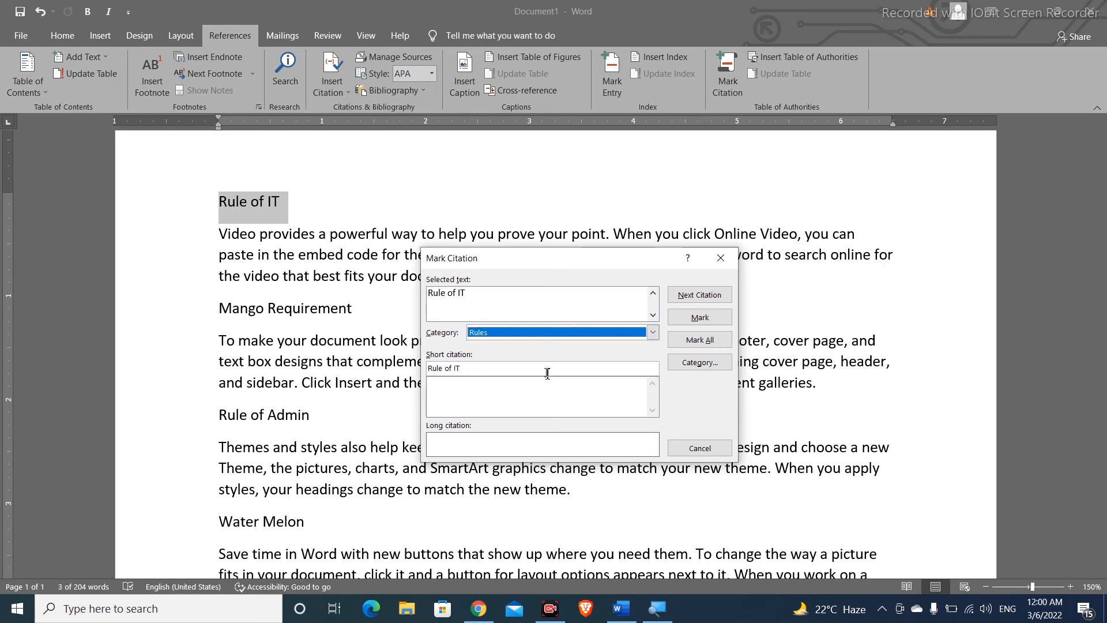
click(684, 319)
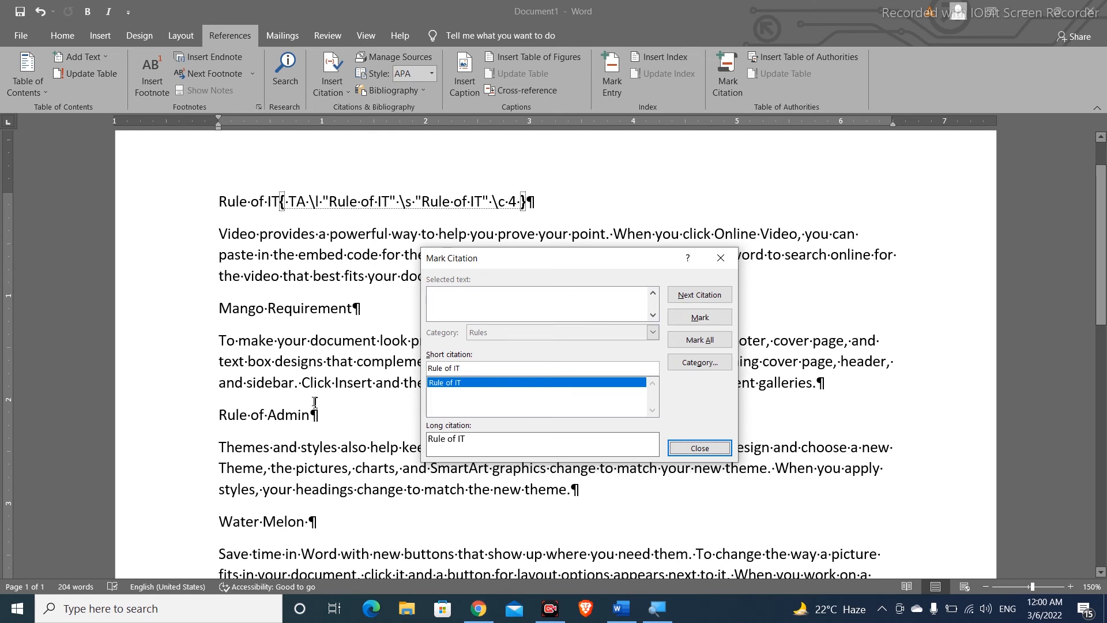
- Select the "Mango Requirement" line as the citation text and browse the available citation categories
click(354, 310)
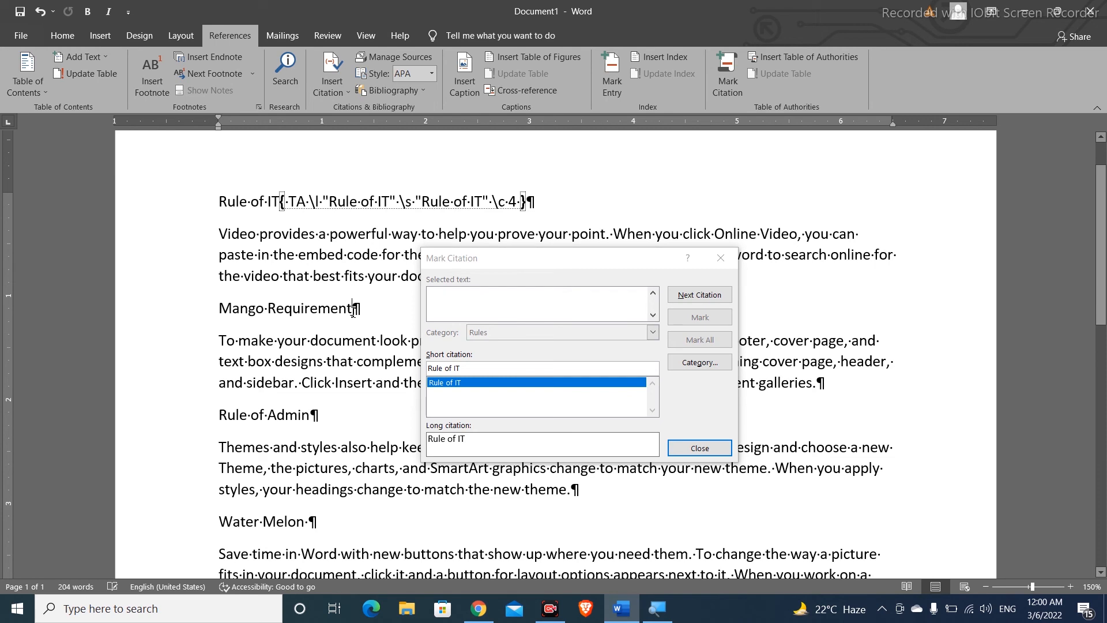
drag(353, 311, 231, 316)
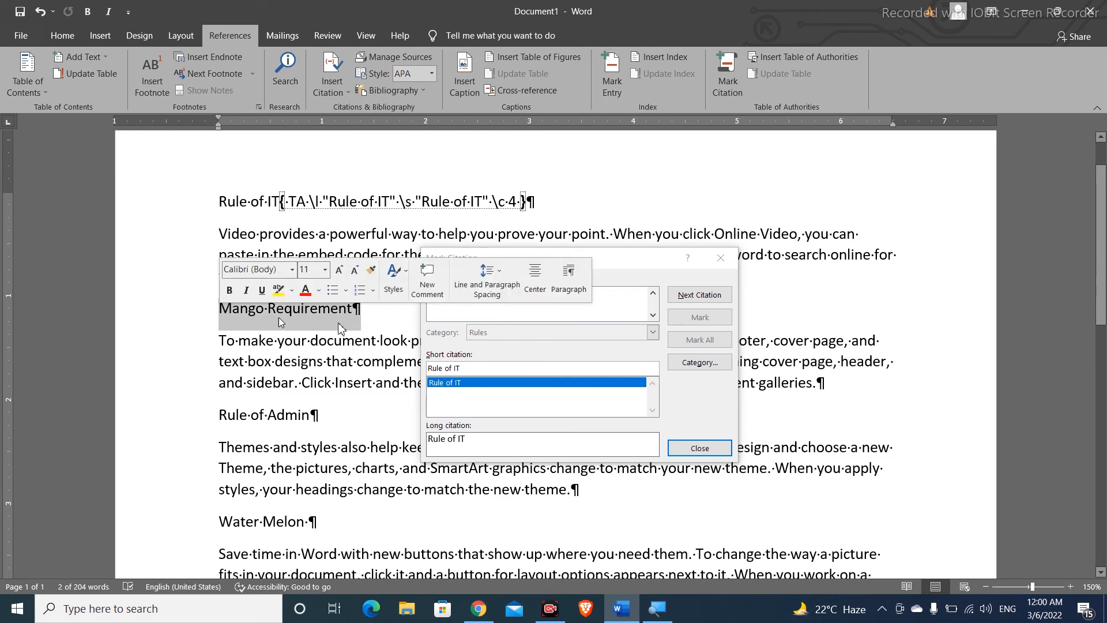
click(633, 275)
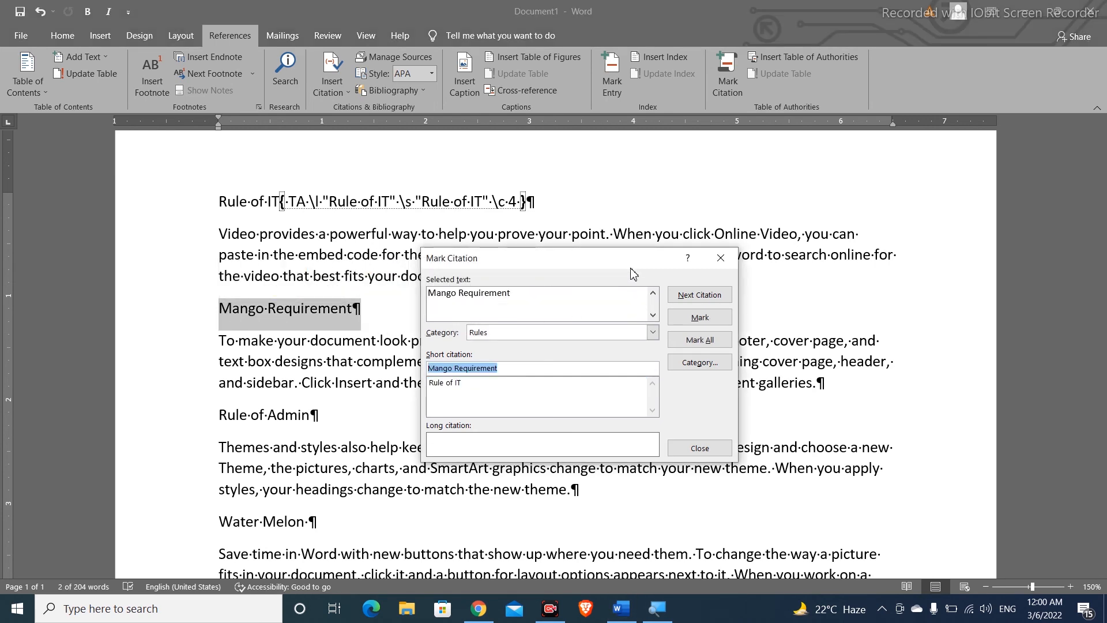
click(651, 332)
click(654, 393)
click(653, 393)
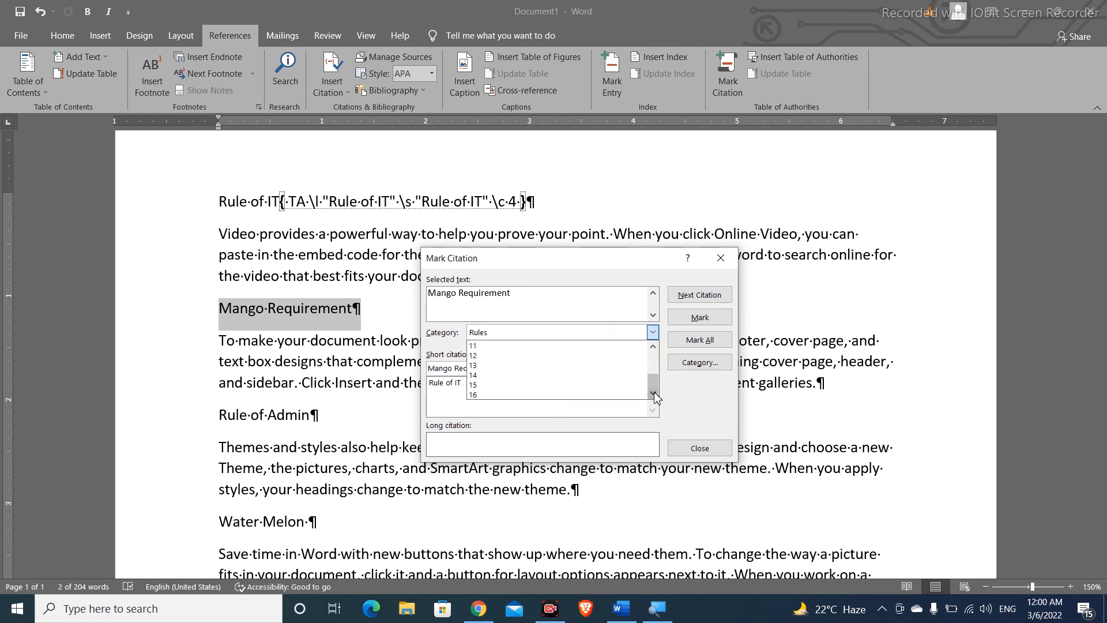
click(653, 346)
click(653, 345)
click(653, 346)
click(653, 346)
click(653, 346)
click(653, 346)
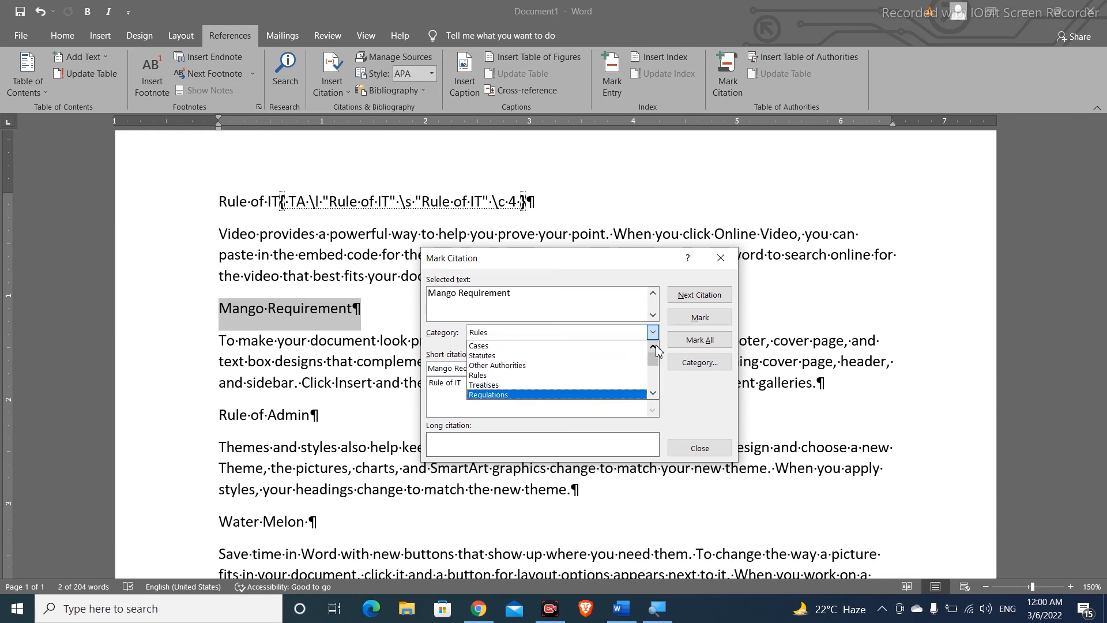
- Rename citation category 8 as "Fruit"
click(703, 364)
click(705, 364)
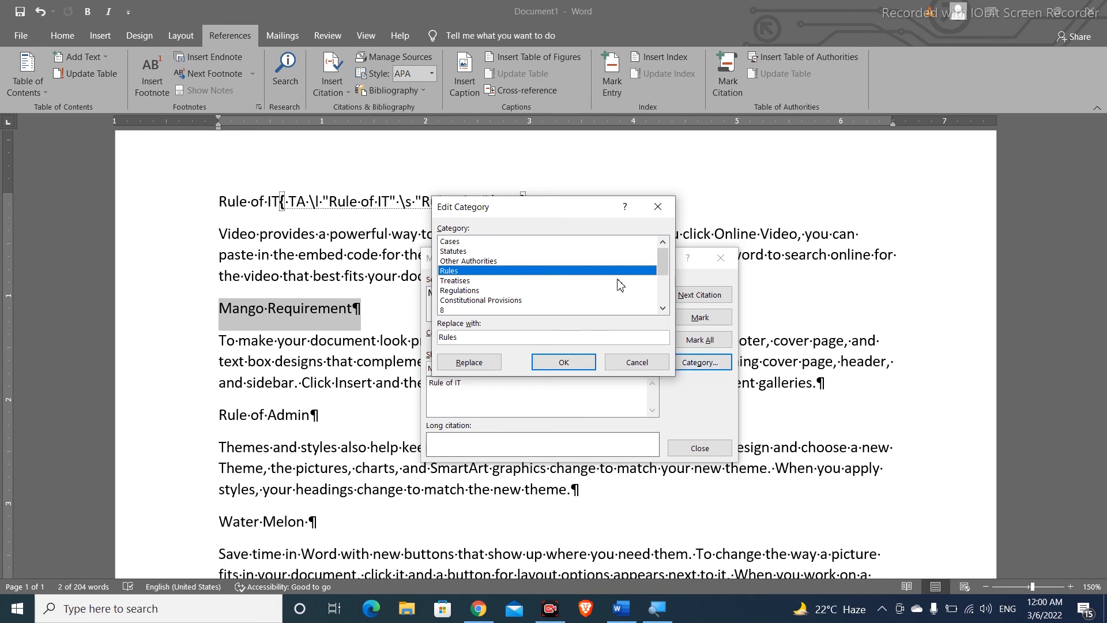
mouse_move(666, 260)
mouse_down()
mouse_move(664, 297)
mouse_move(664, 257)
mouse_up()
click(449, 311)
click(455, 339)
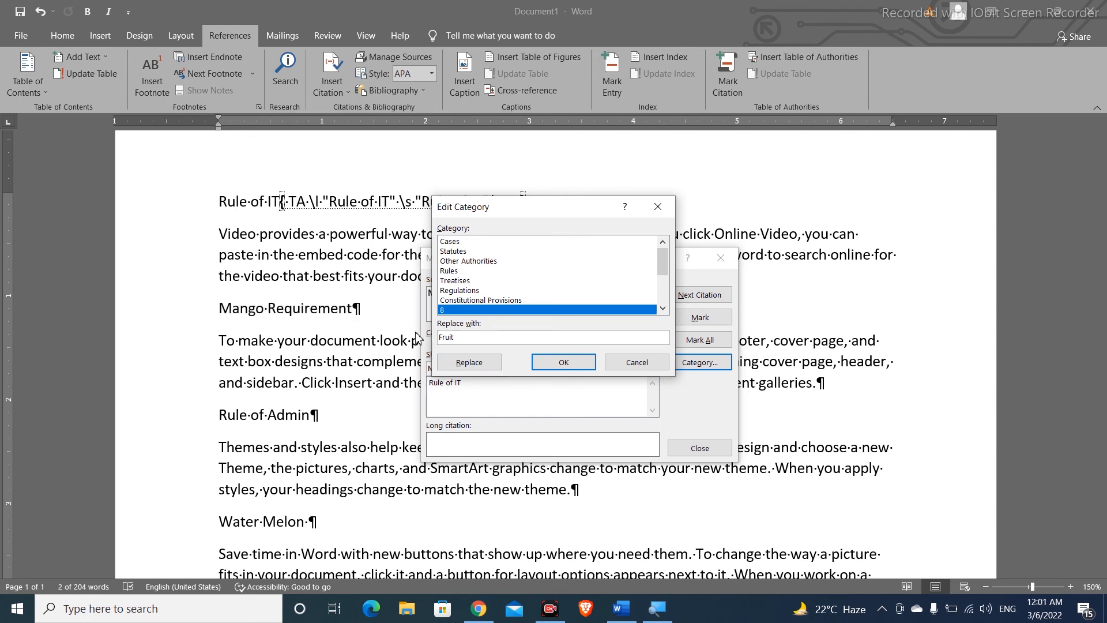
click(469, 362)
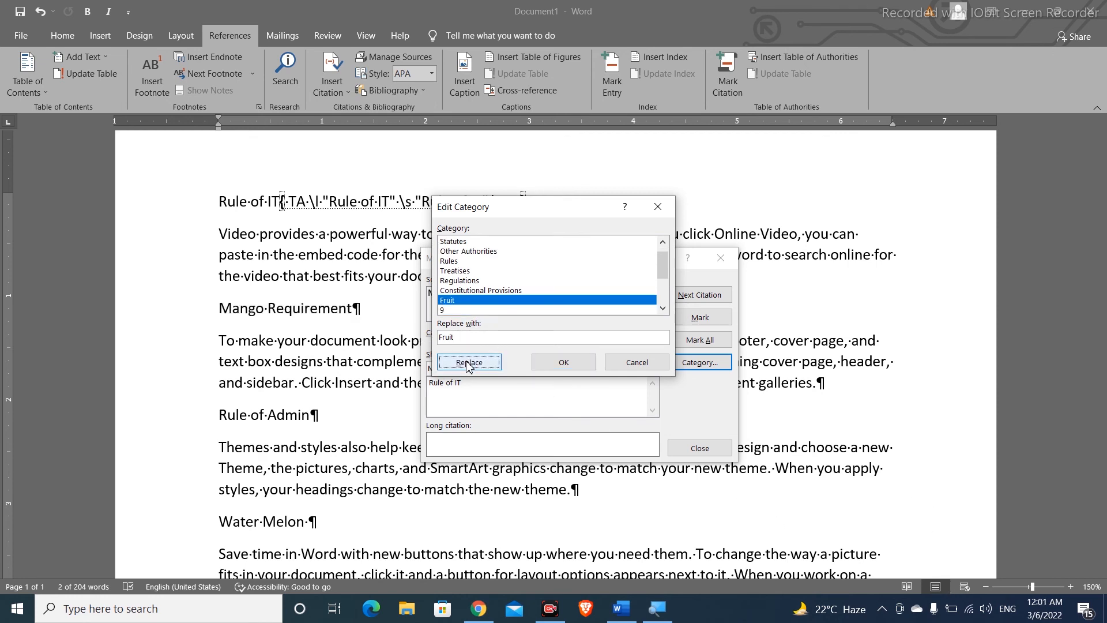
click(565, 362)
- Mark "Mango Requirement" as a table of authorities citation in the Fruit category
click(652, 332)
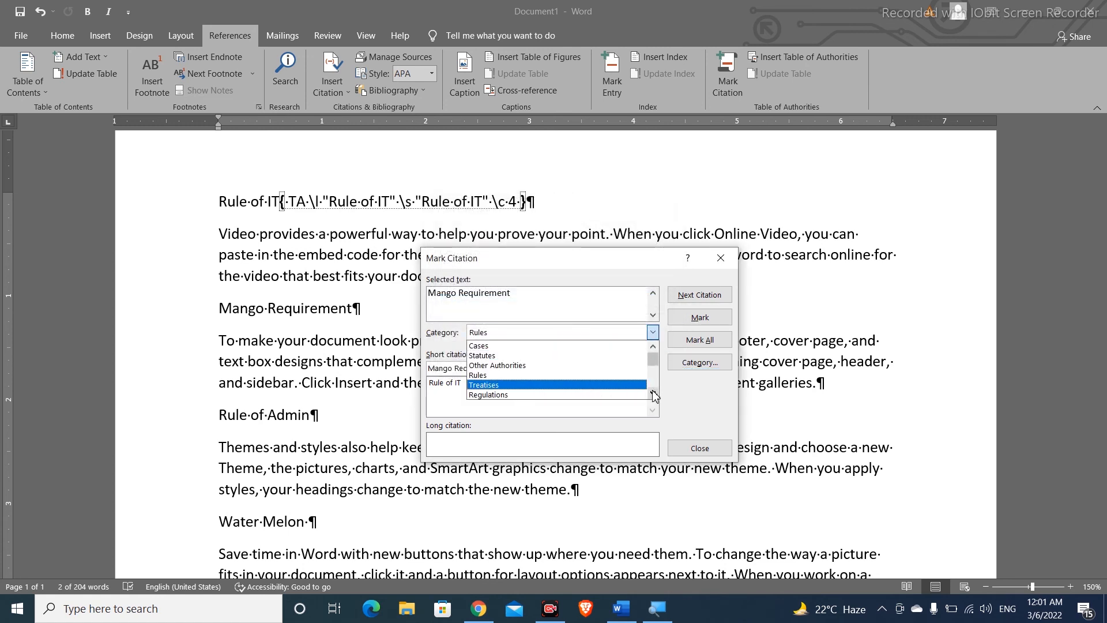
click(652, 393)
click(653, 393)
click(653, 393)
click(652, 393)
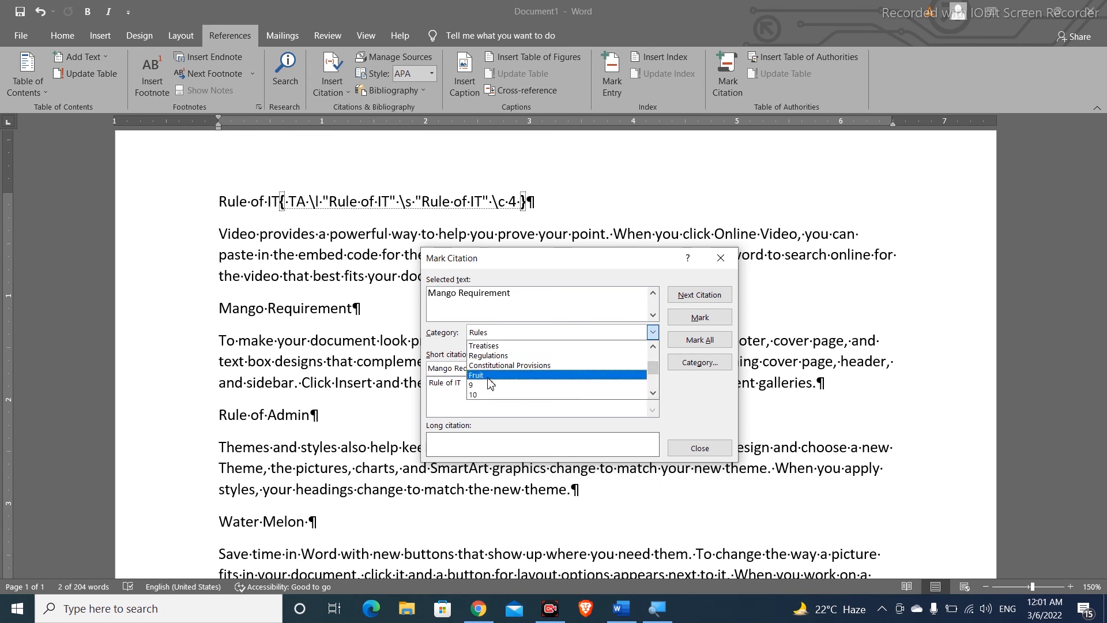
click(490, 376)
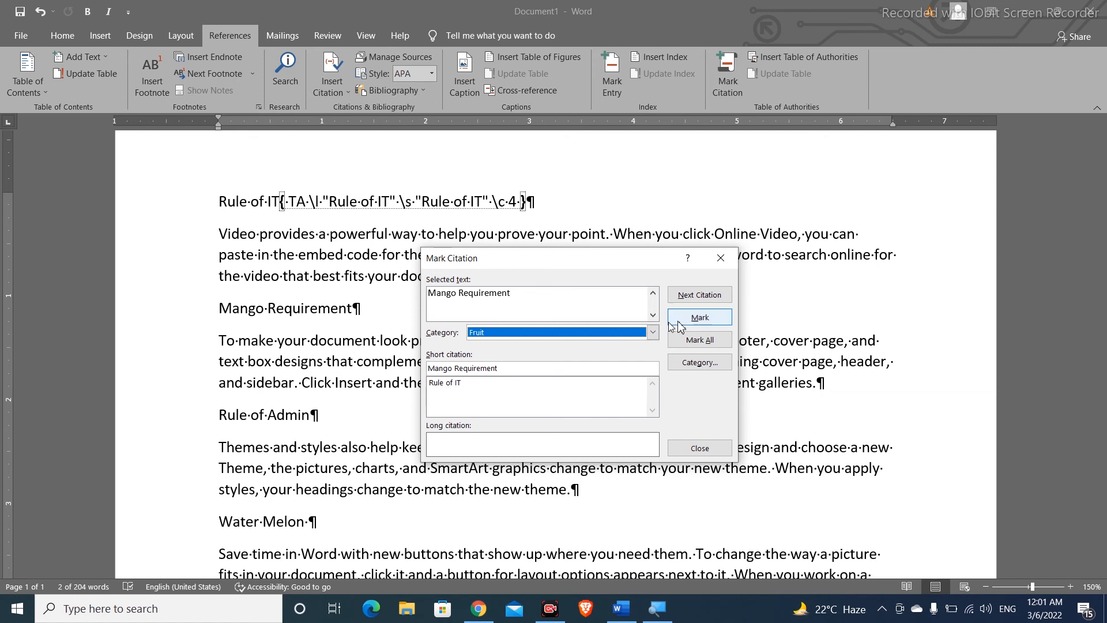
click(695, 318)
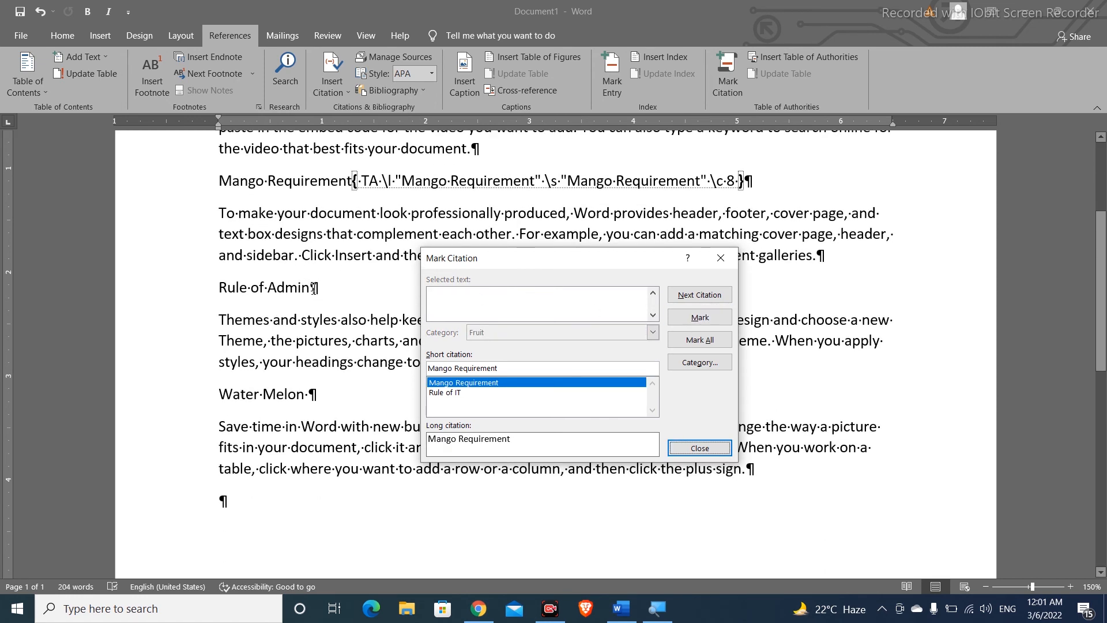
- Mark the "Rule of Admin" line as a table of authorities citation in the Rules category
click(312, 289)
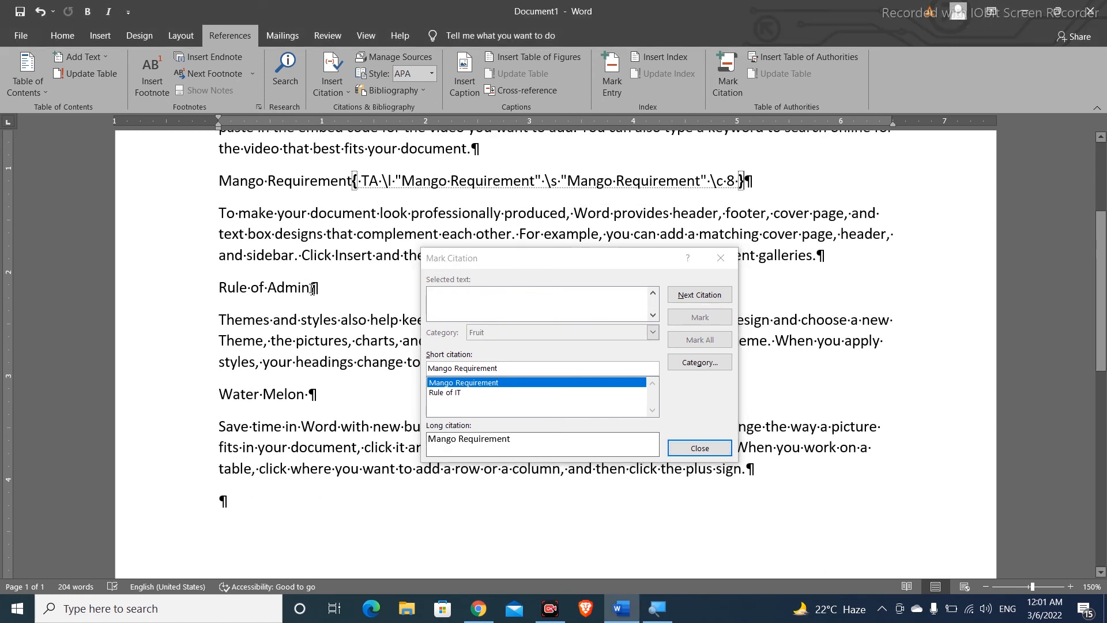
triple_click(276, 290)
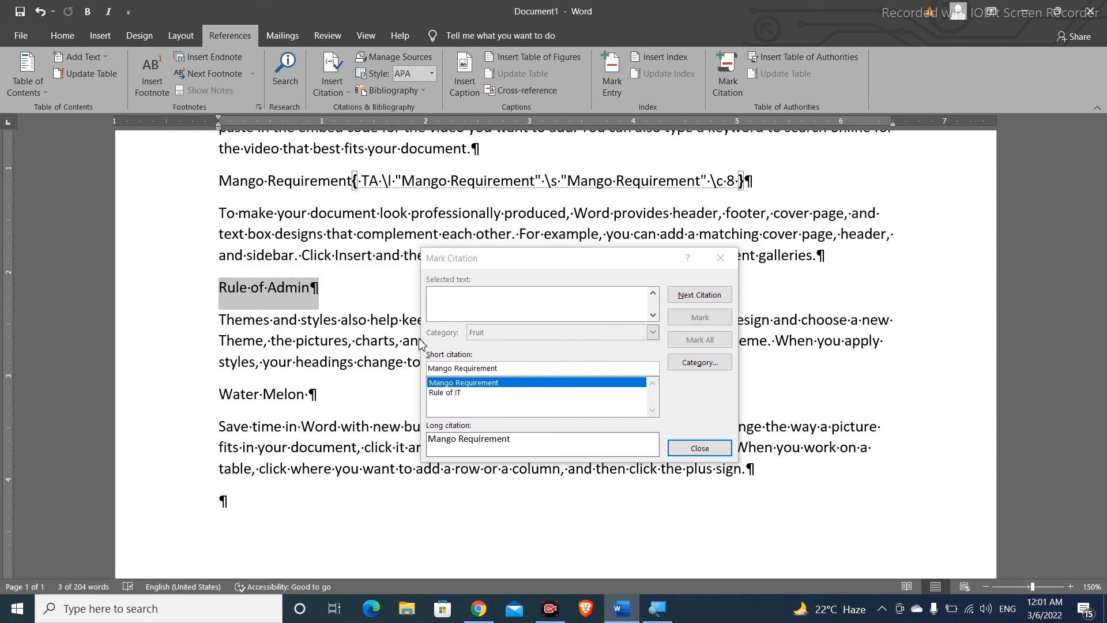
click(581, 285)
click(652, 332)
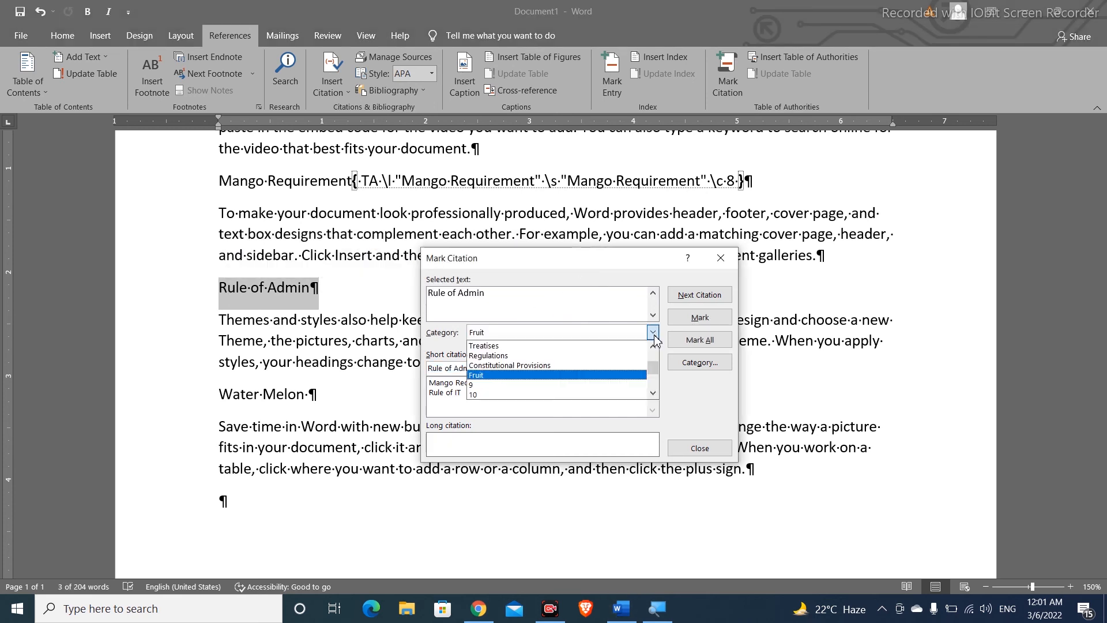
click(653, 346)
click(653, 347)
click(653, 346)
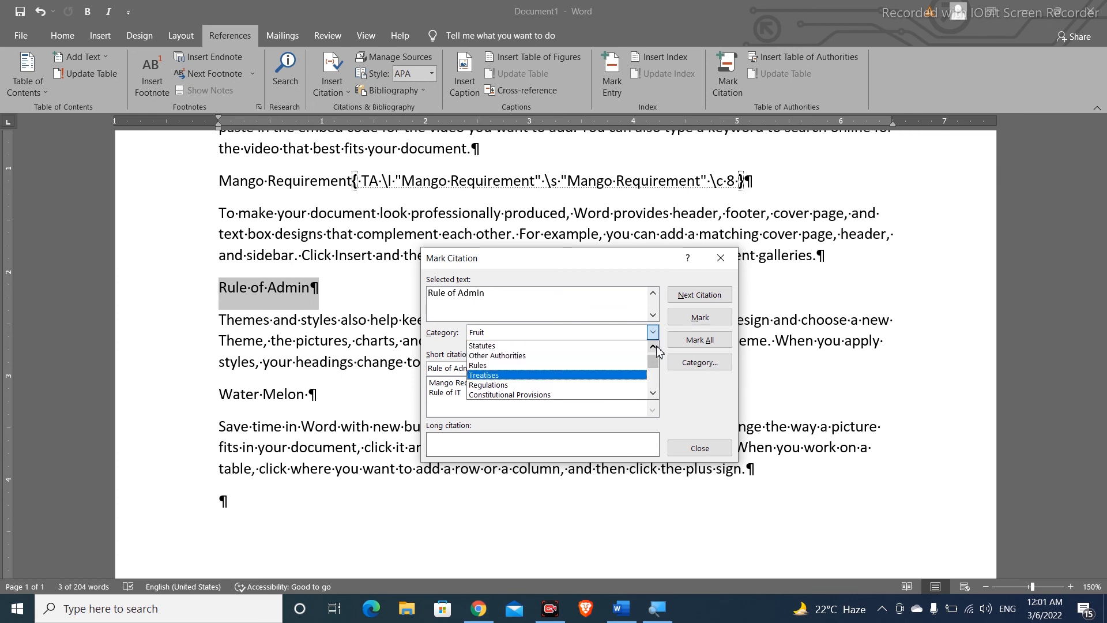
click(524, 365)
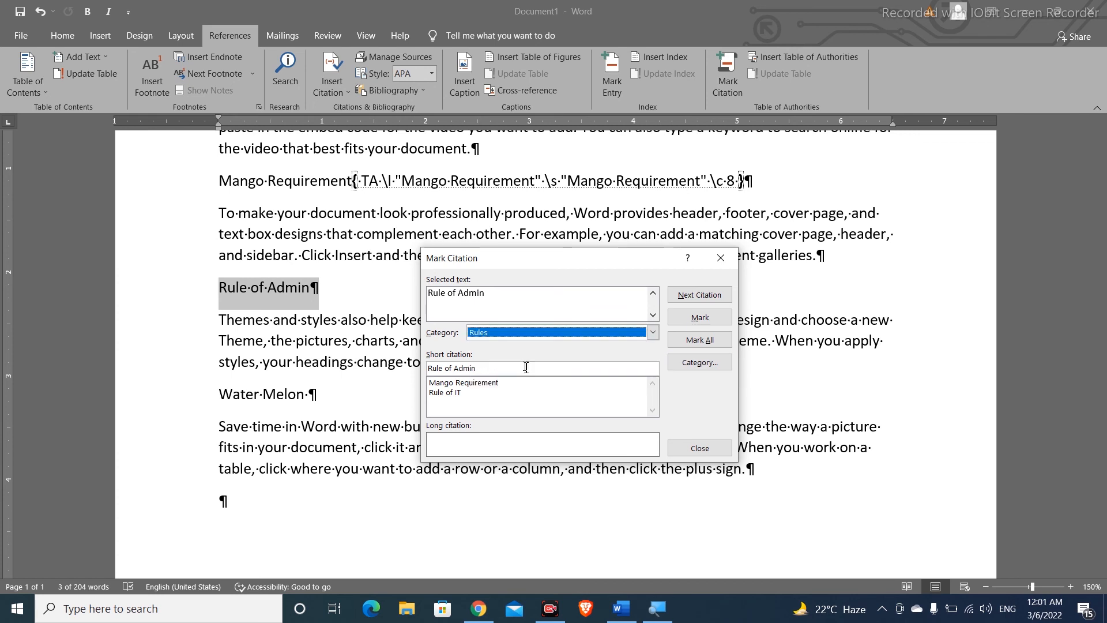
click(700, 318)
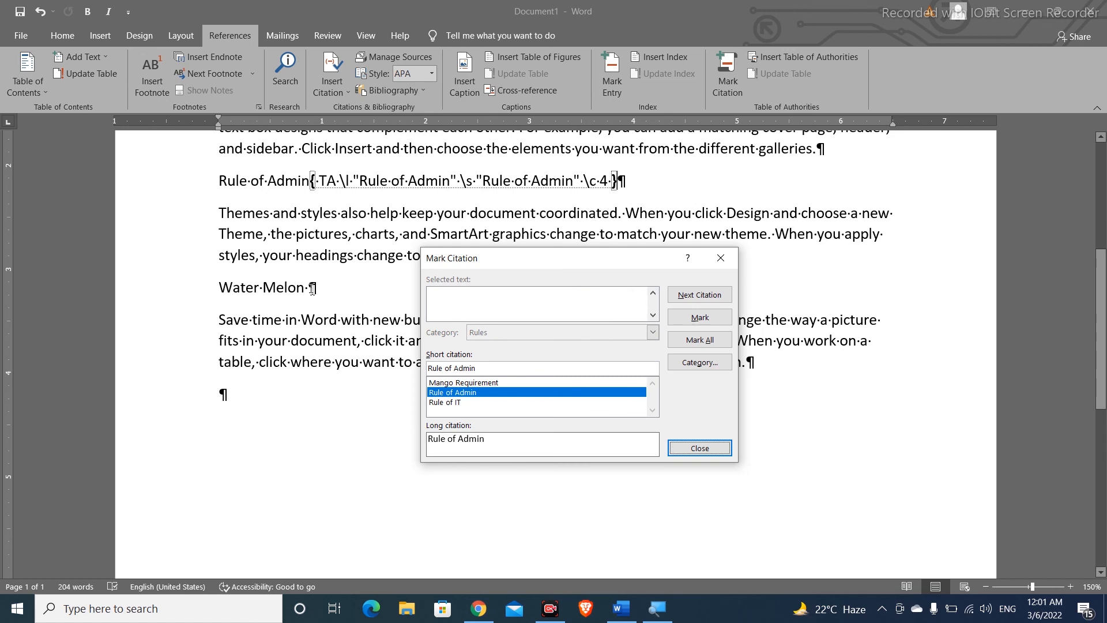
- Mark the "Water Melon" line as a citation in the Fruit category and finish marking citations
click(312, 288)
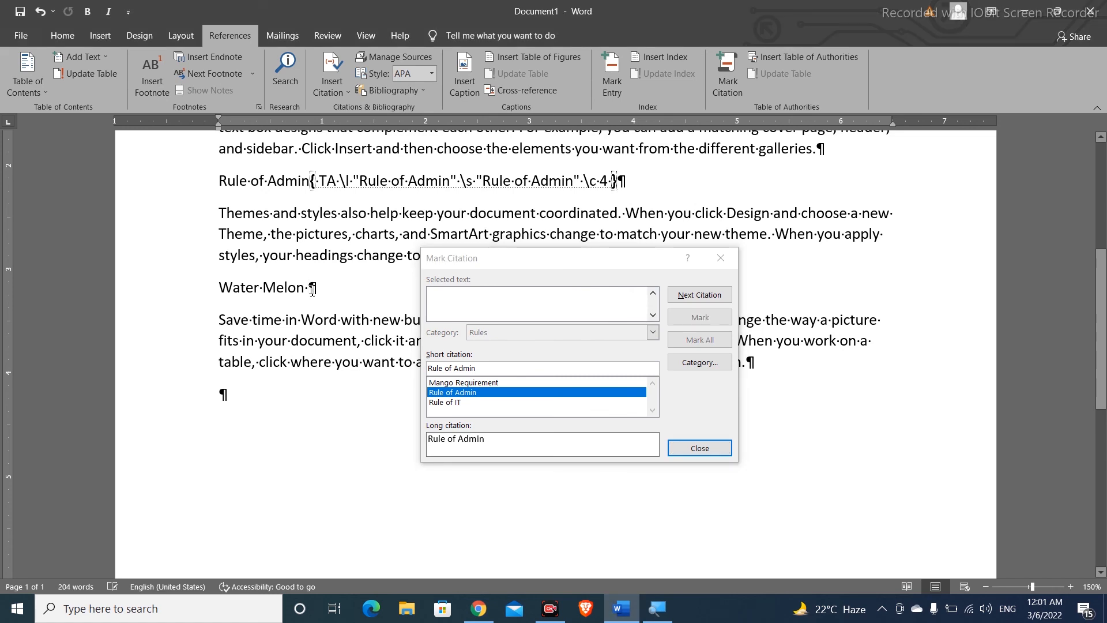
drag(312, 288, 219, 288)
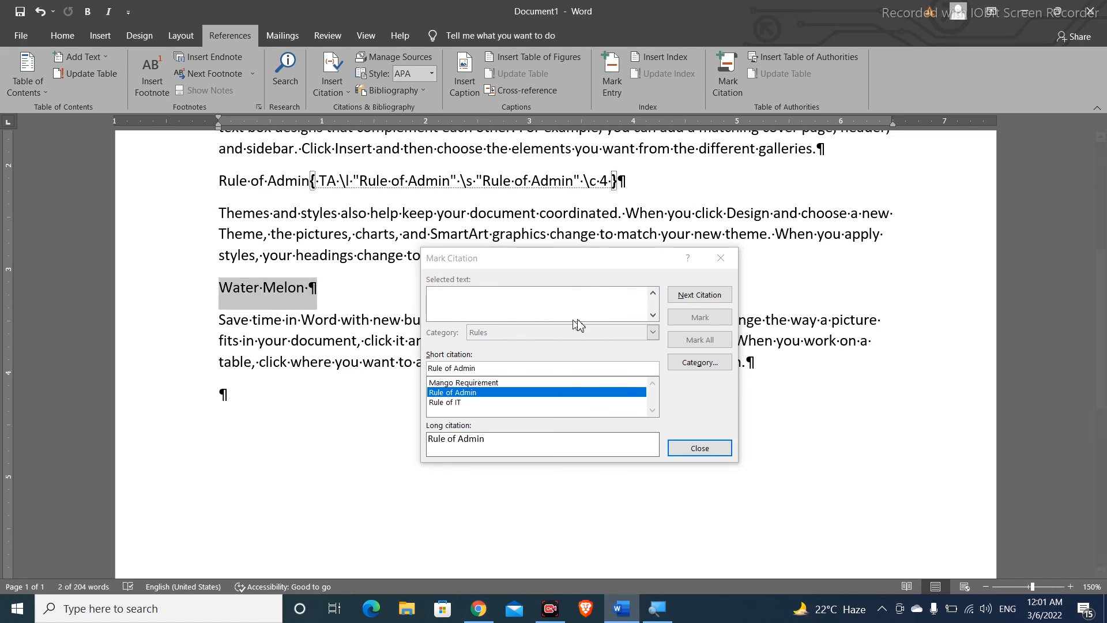
click(577, 320)
click(653, 332)
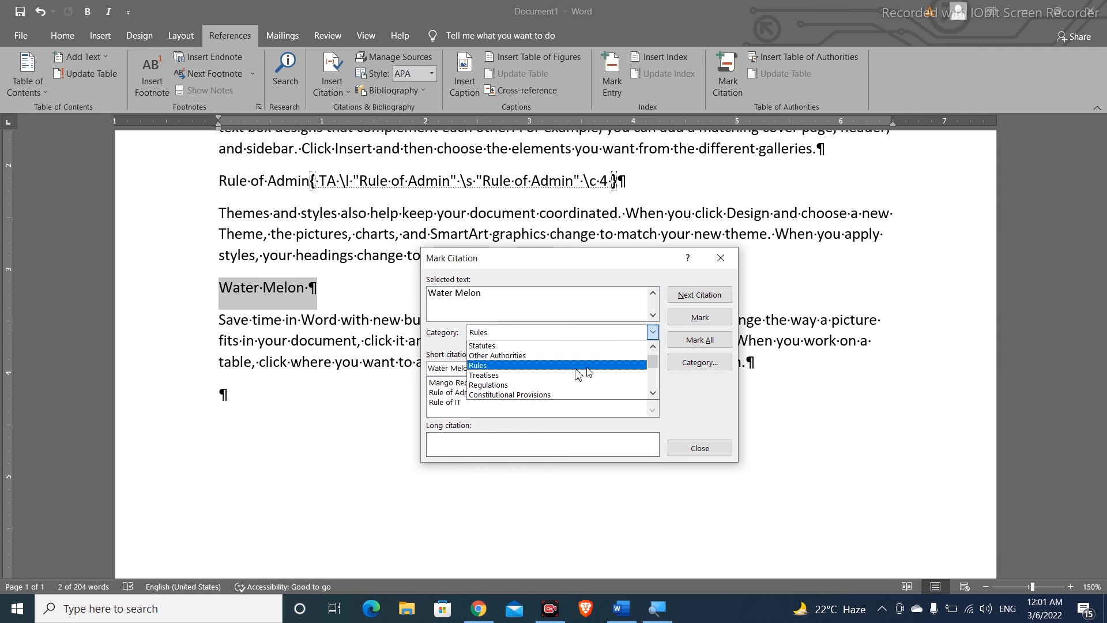
scroll(648, 402, down, 3)
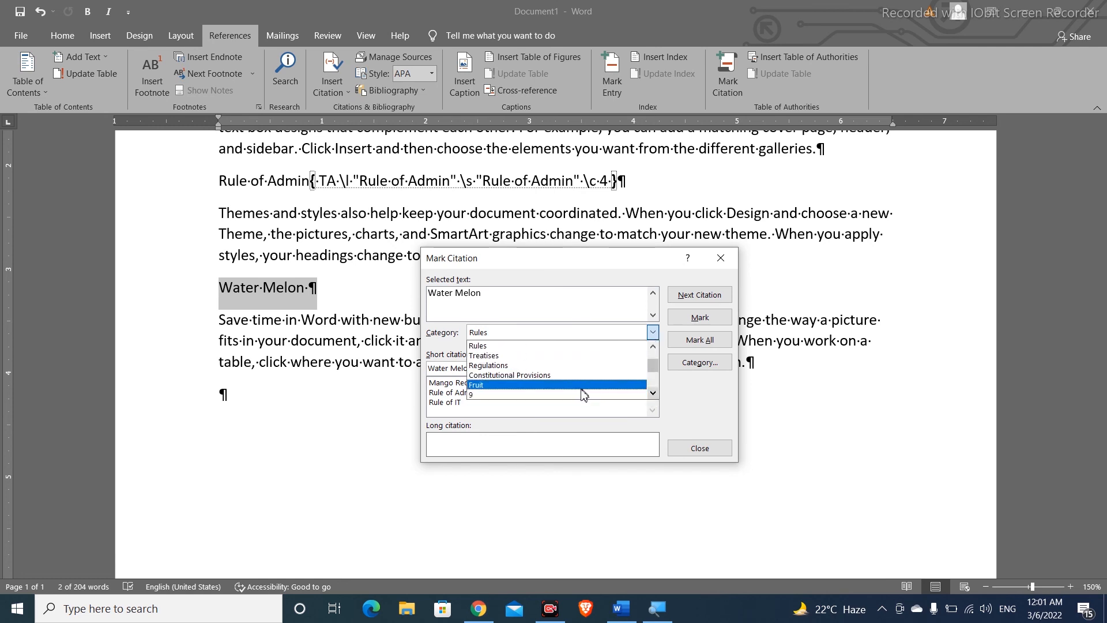
click(574, 392)
click(700, 317)
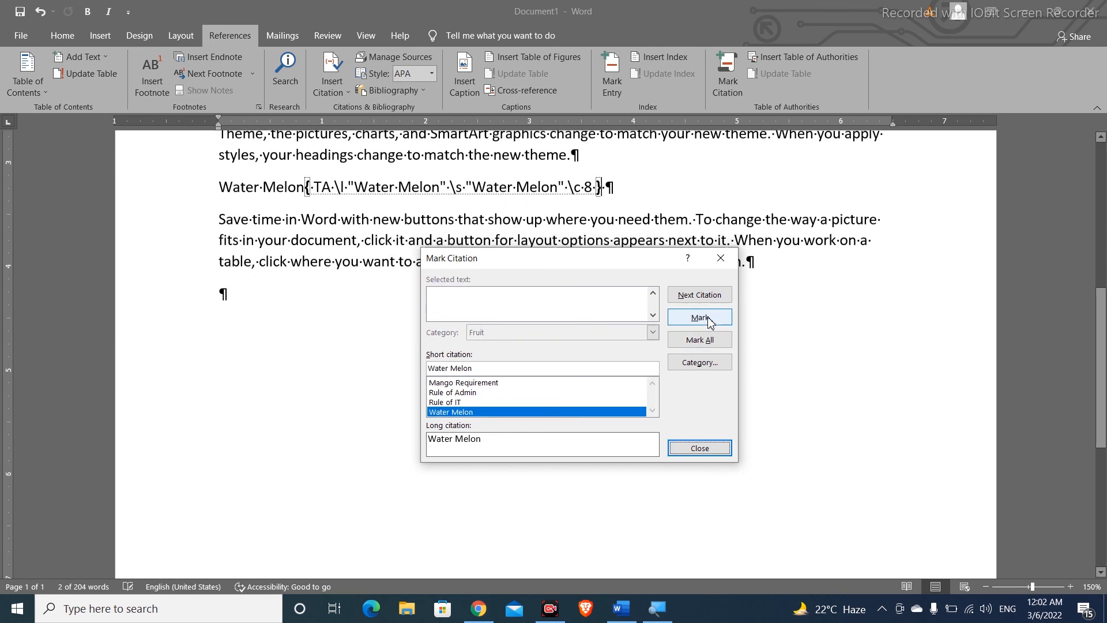
click(698, 449)
- Hide the paragraph marks and citation field codes in the document
scroll(1103, 344, up, 6)
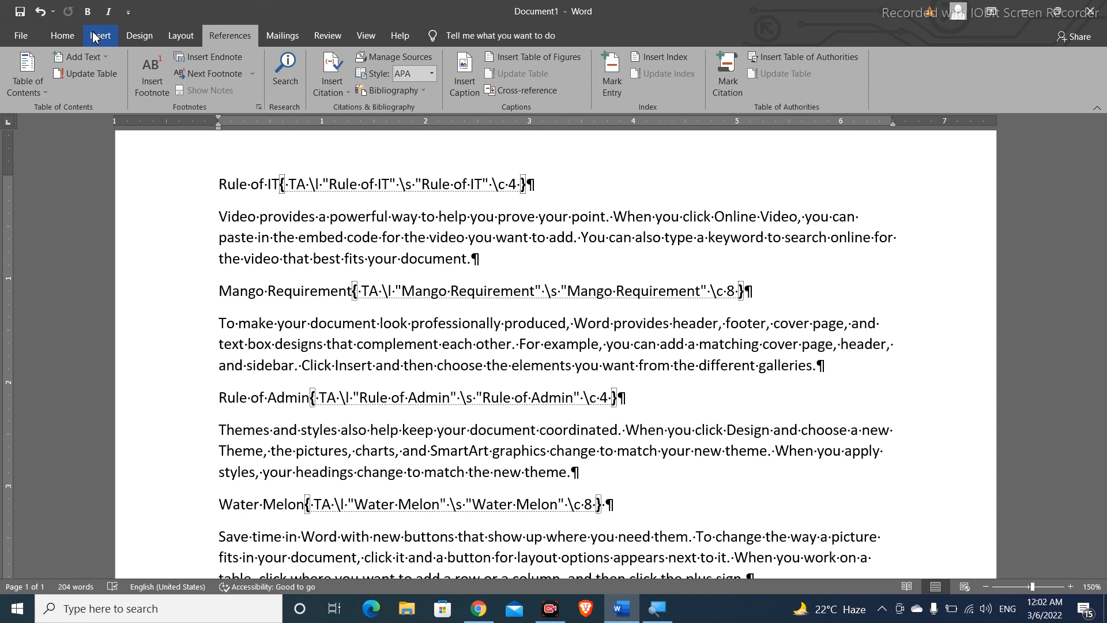
click(62, 36)
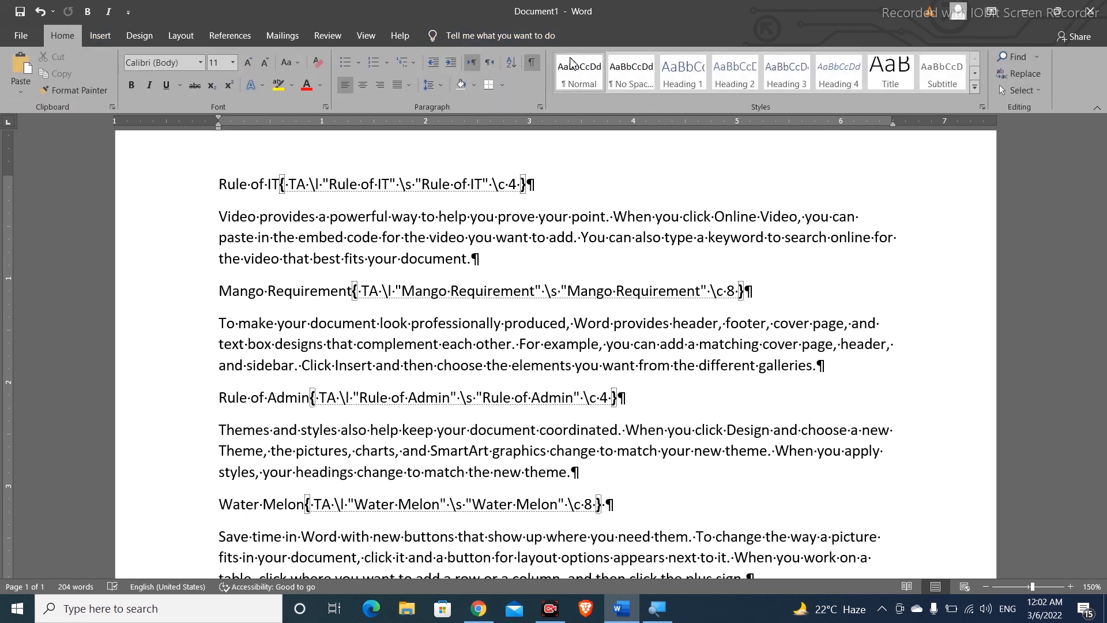
click(532, 62)
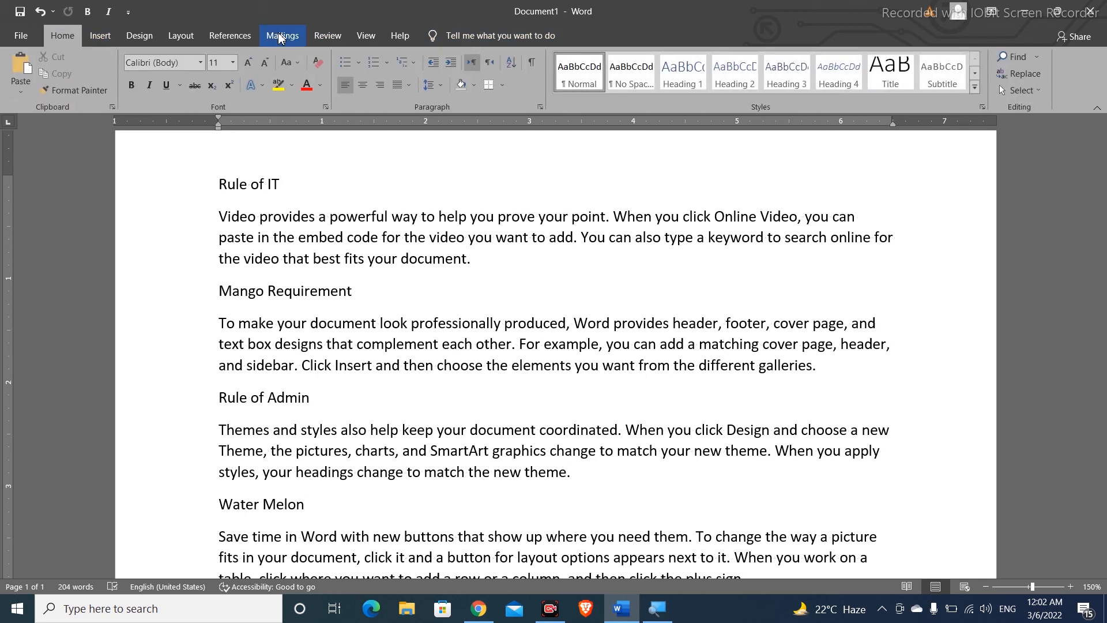
- Insert a page break before the "Rule of IT" line to create a blank first page
click(254, 36)
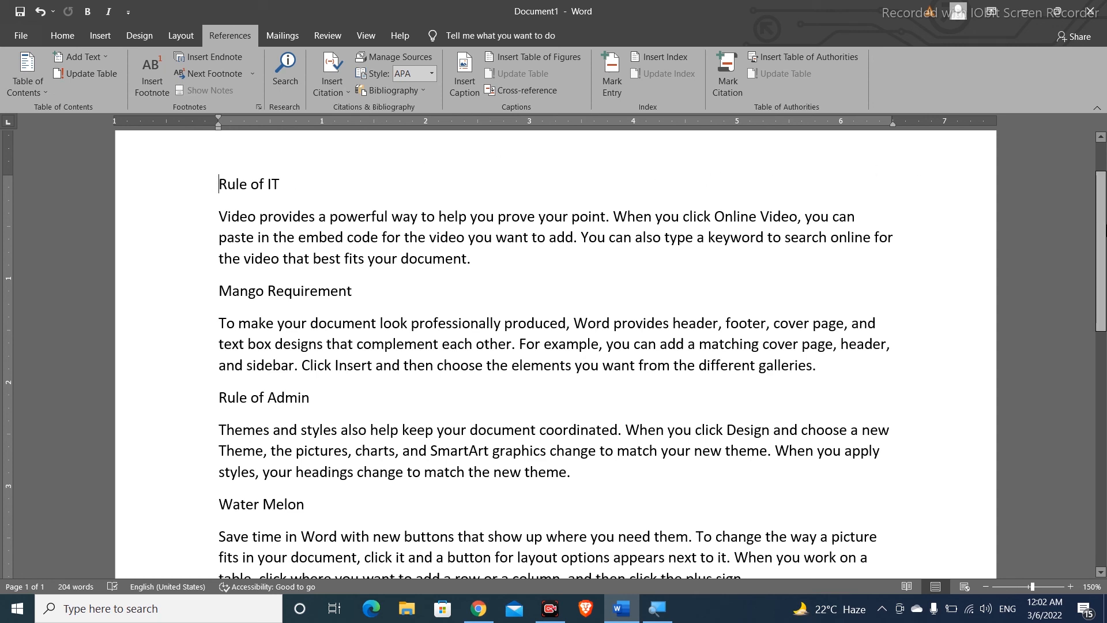
scroll(709, 179, up, 2)
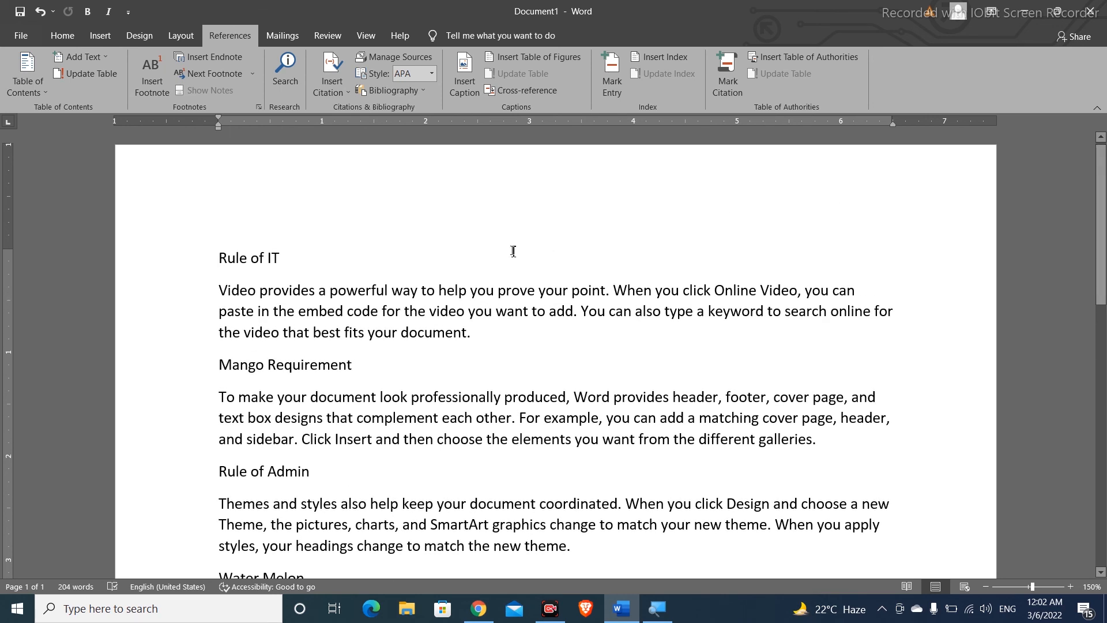
key(ctrl+Return)
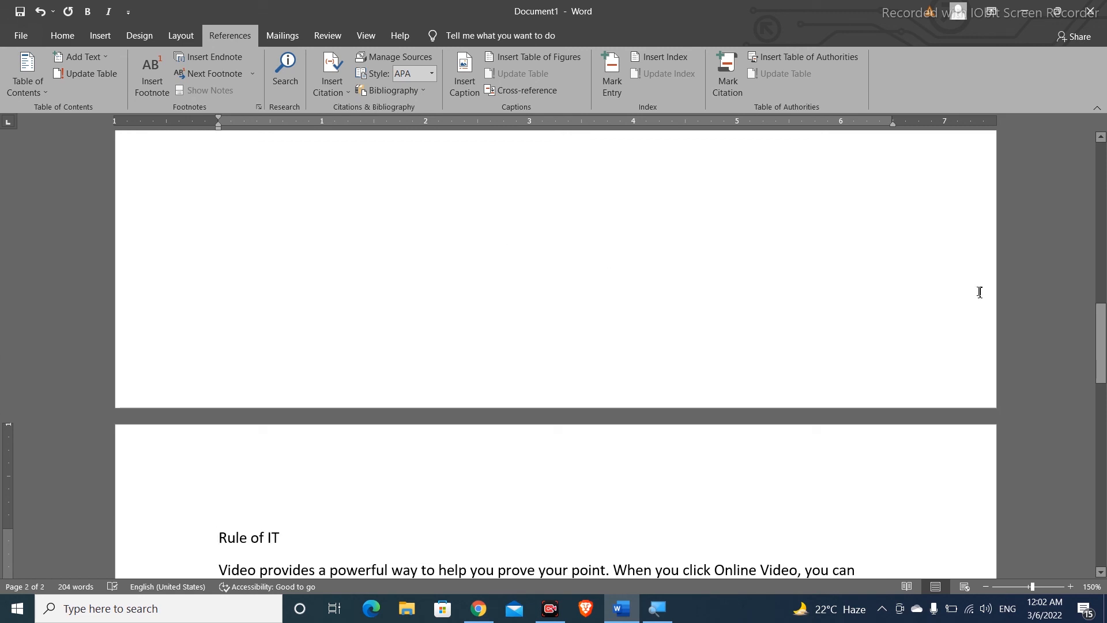
- Insert a table of authorities covering all categories on the blank first page, using the From template format and dotted tab leaders
drag(1101, 314, 1101, 151)
click(251, 263)
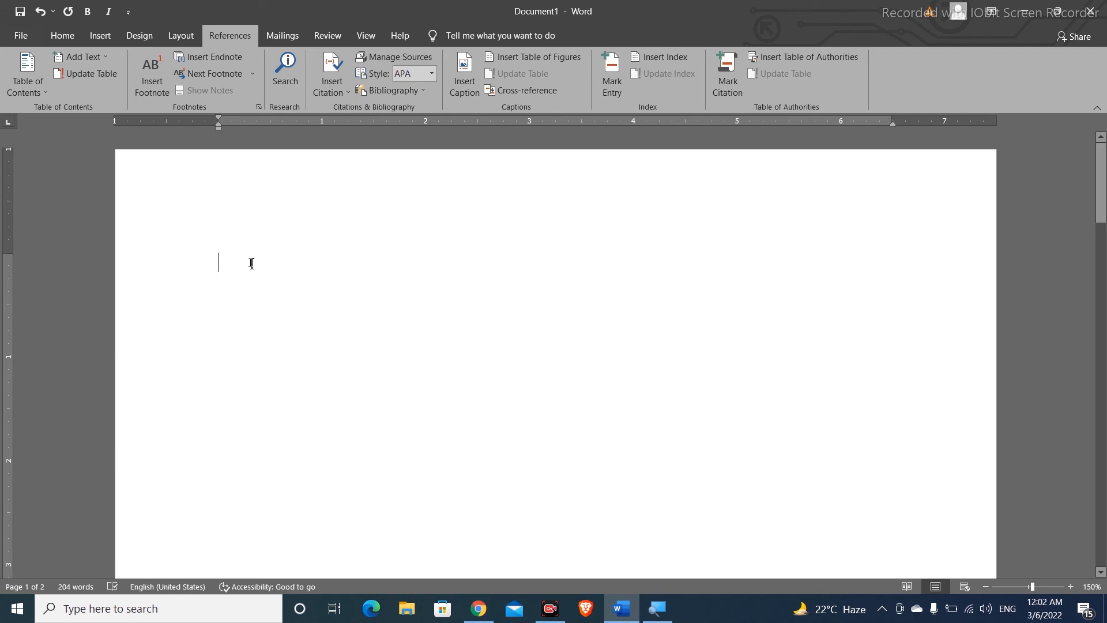
click(798, 57)
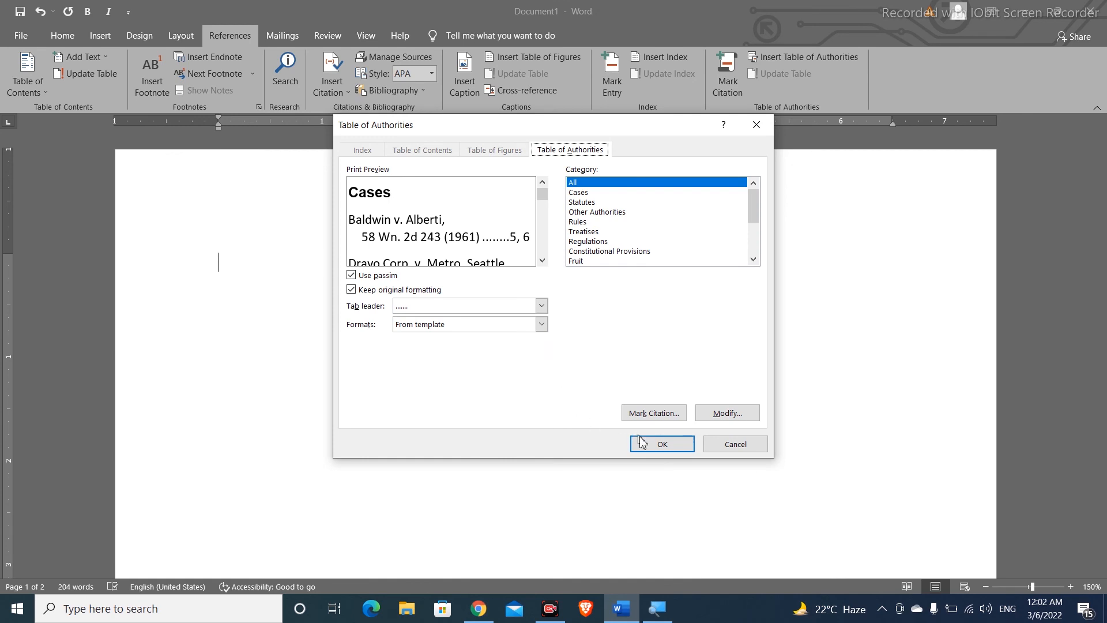
click(640, 441)
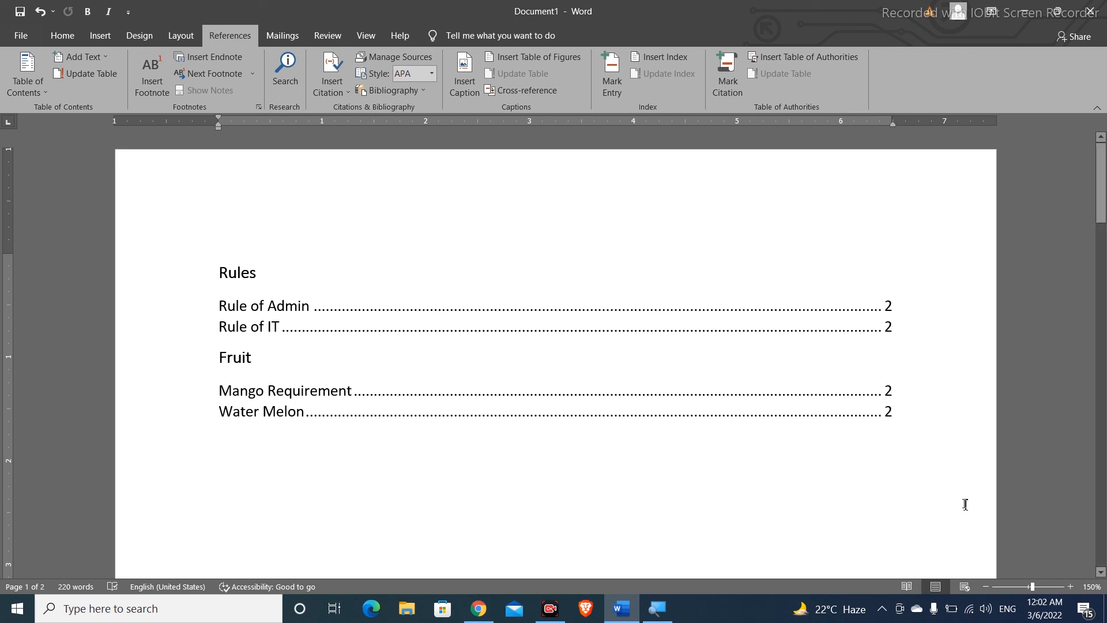
click(270, 38)
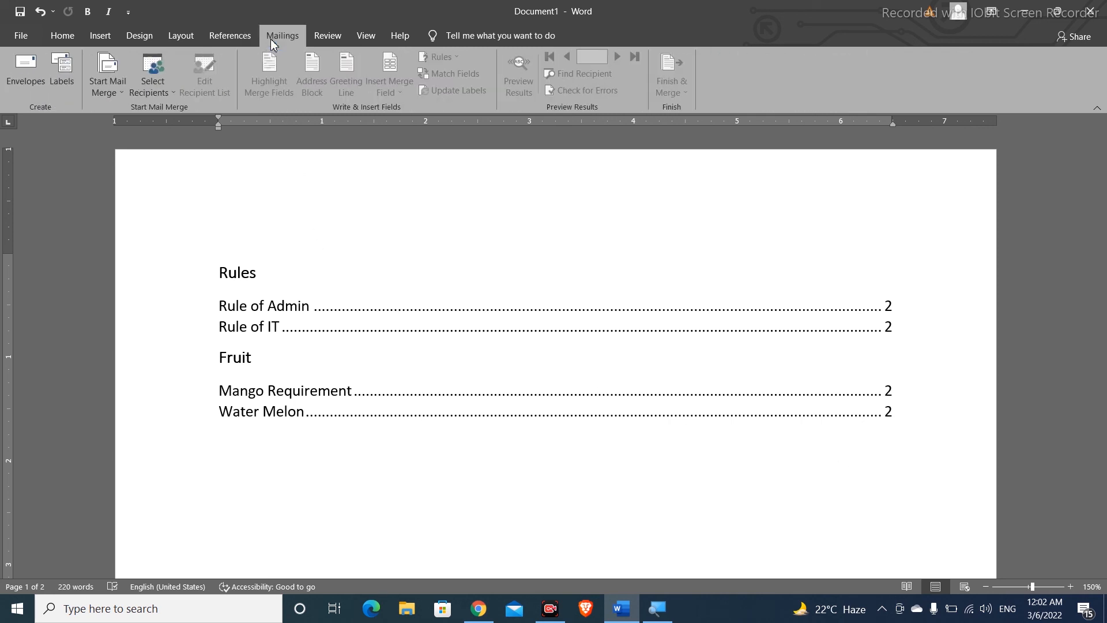
click(225, 34)
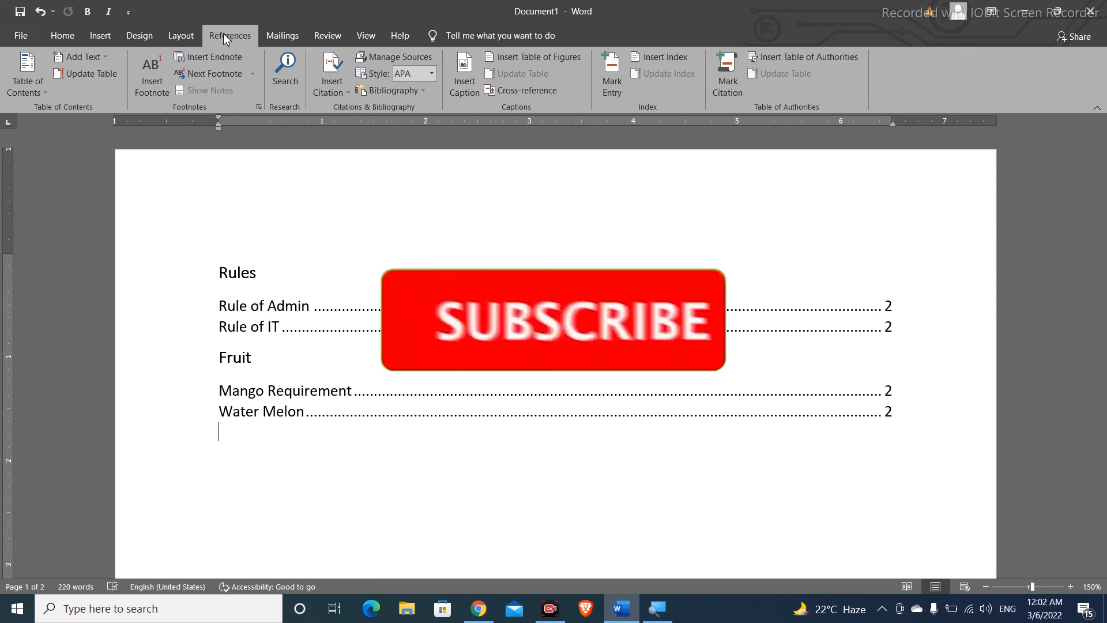